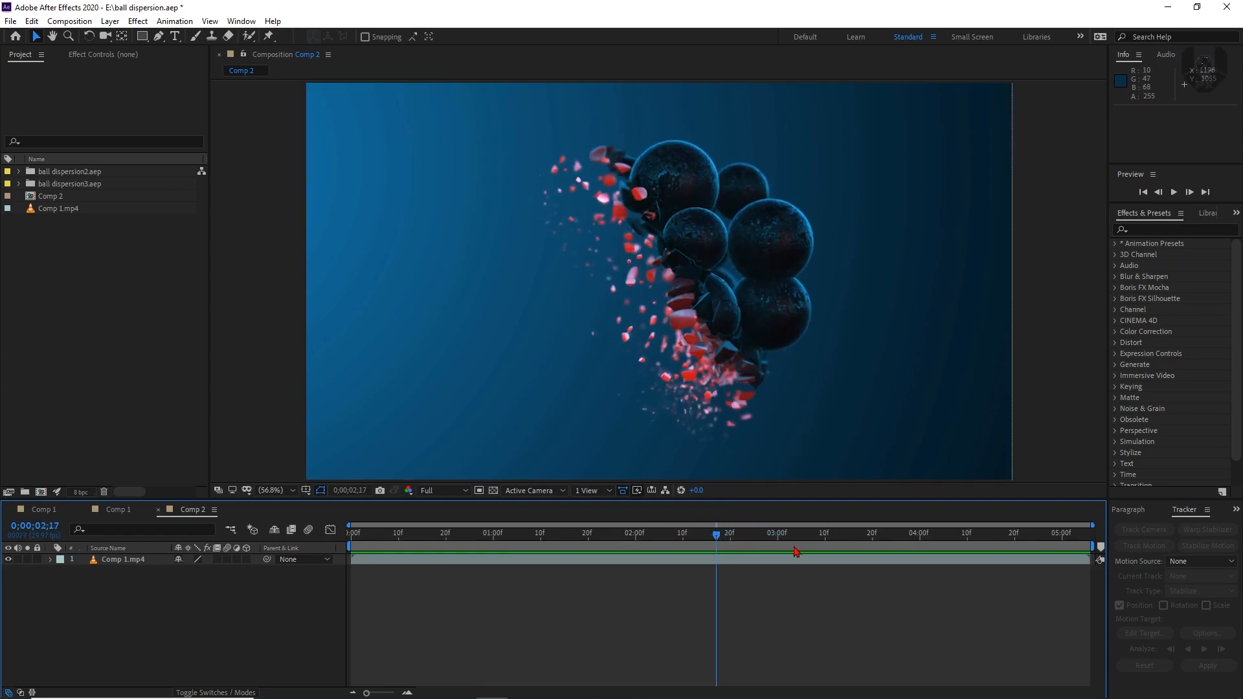
# Create a new composition named E3d with the HDTV 1080 29.97 preset
pyautogui.moveTo(717, 551); pyautogui.dragTo(673, 550)
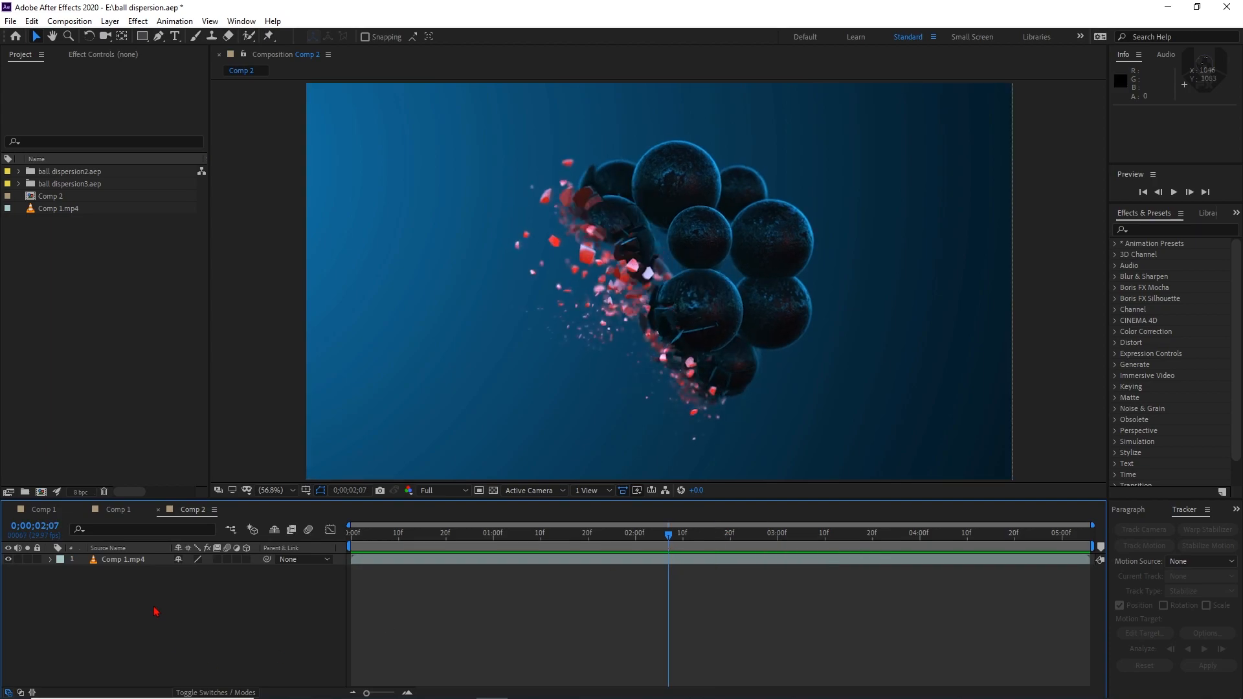
pyautogui.click(40, 492)
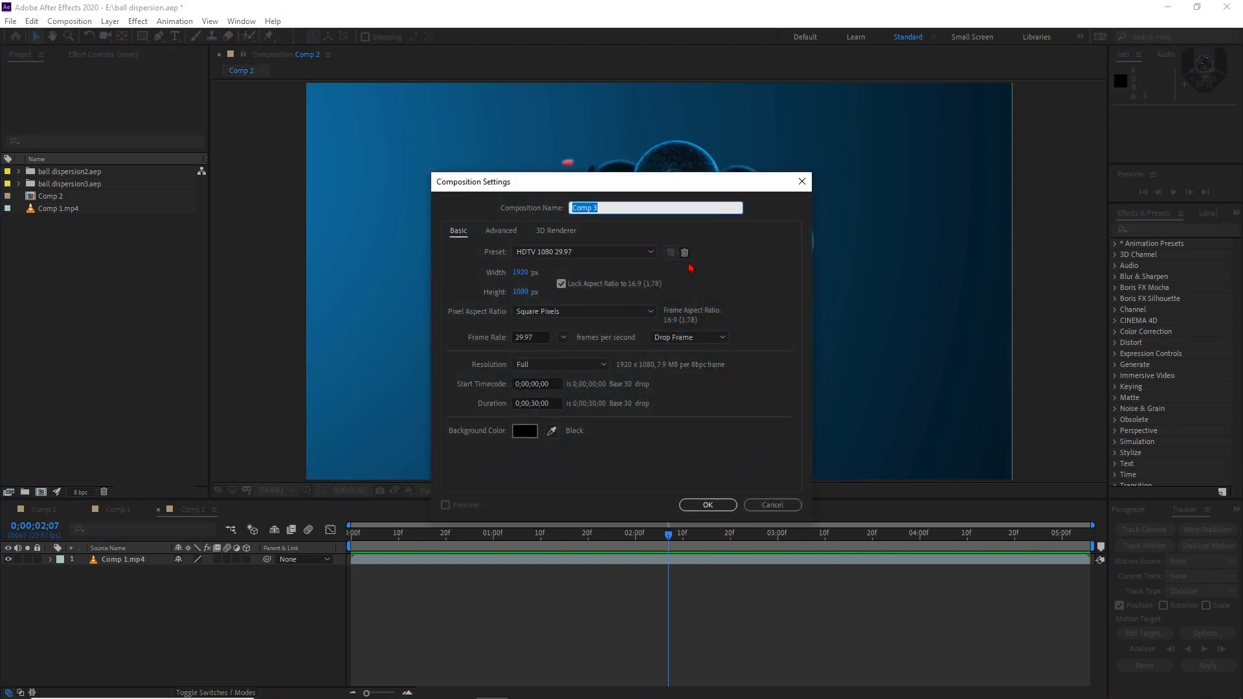
pyautogui.write('E3d')
pyautogui.press('Return')
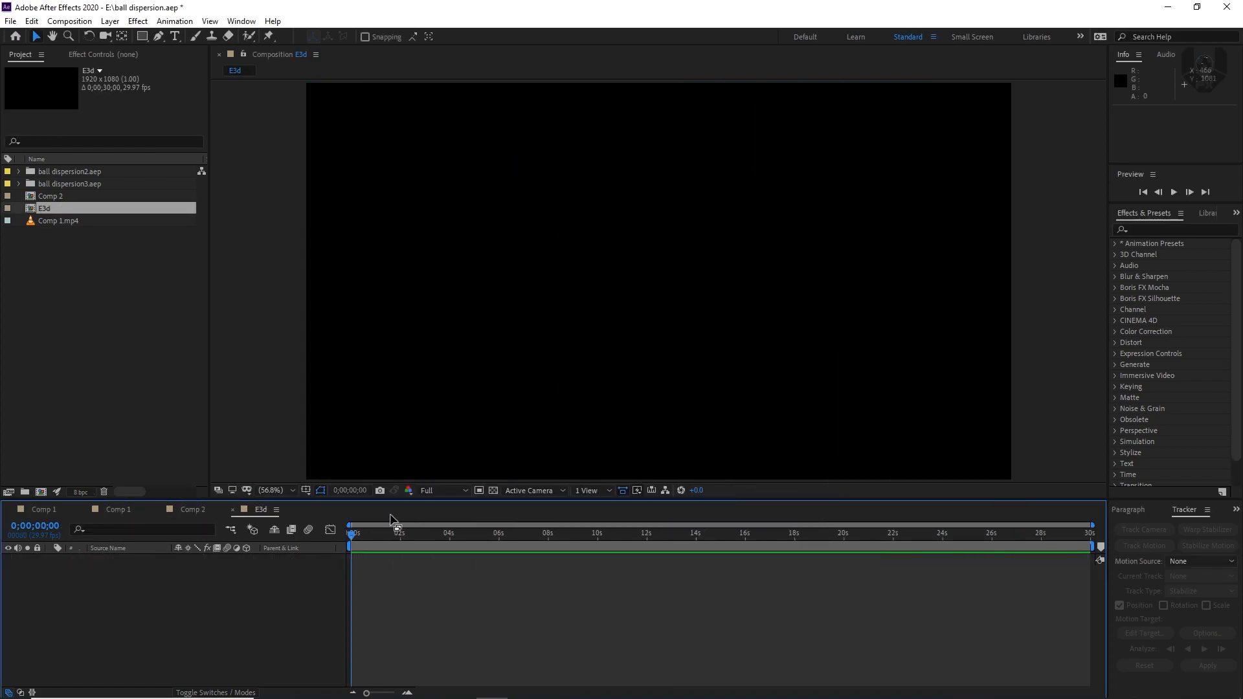
# Add a solid layer named element 3d with the Element effect and open its Scene Setup
pyautogui.rightClick(275, 611)
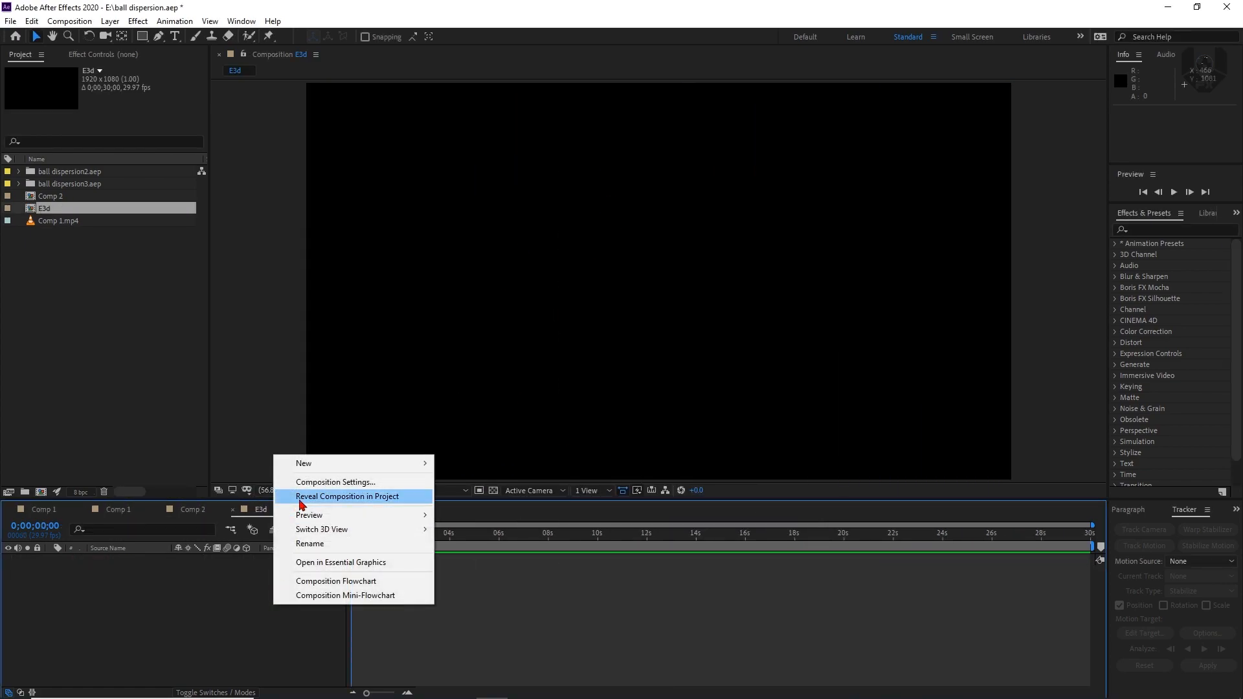
pyautogui.moveTo(327, 467)
pyautogui.click(490, 497)
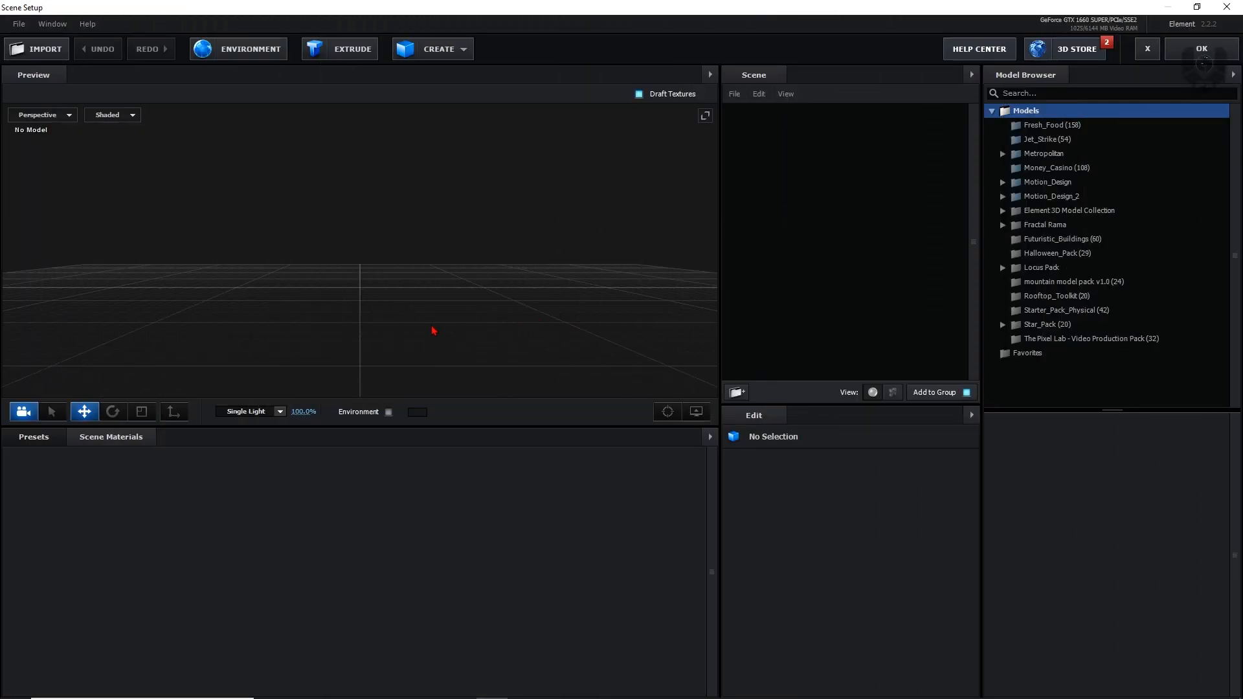
# Add the ball_fracture model from the Starter_Pack_Physical folder to the scene
pyautogui.moveTo(457, 348); pyautogui.dragTo(463, 301)
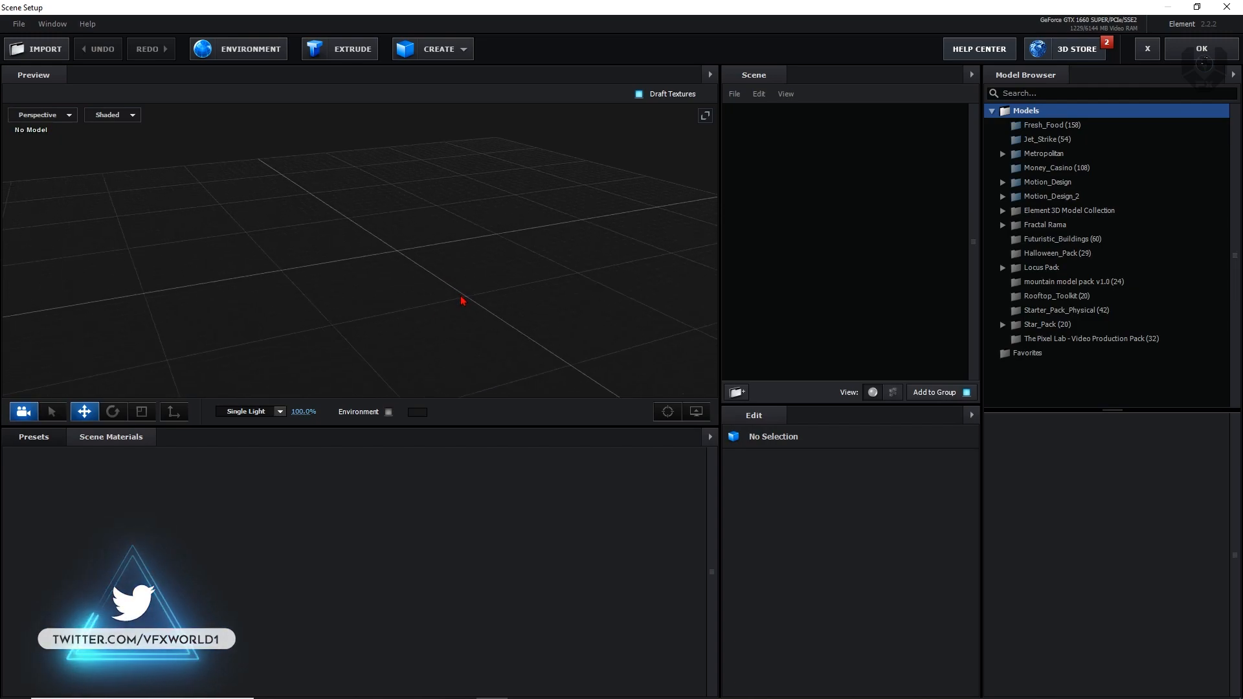
pyautogui.click(1036, 324)
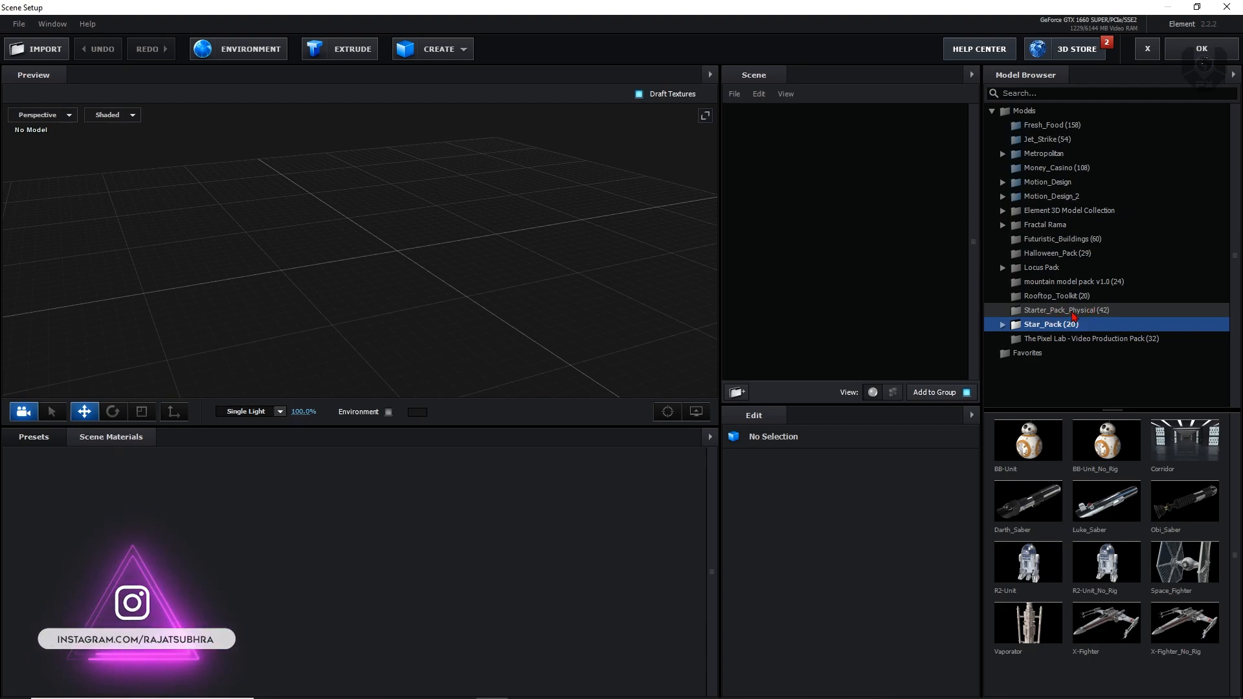
pyautogui.click(1074, 312)
pyautogui.scroll(-8, 1064, 560)
pyautogui.scroll(8, 1064, 560)
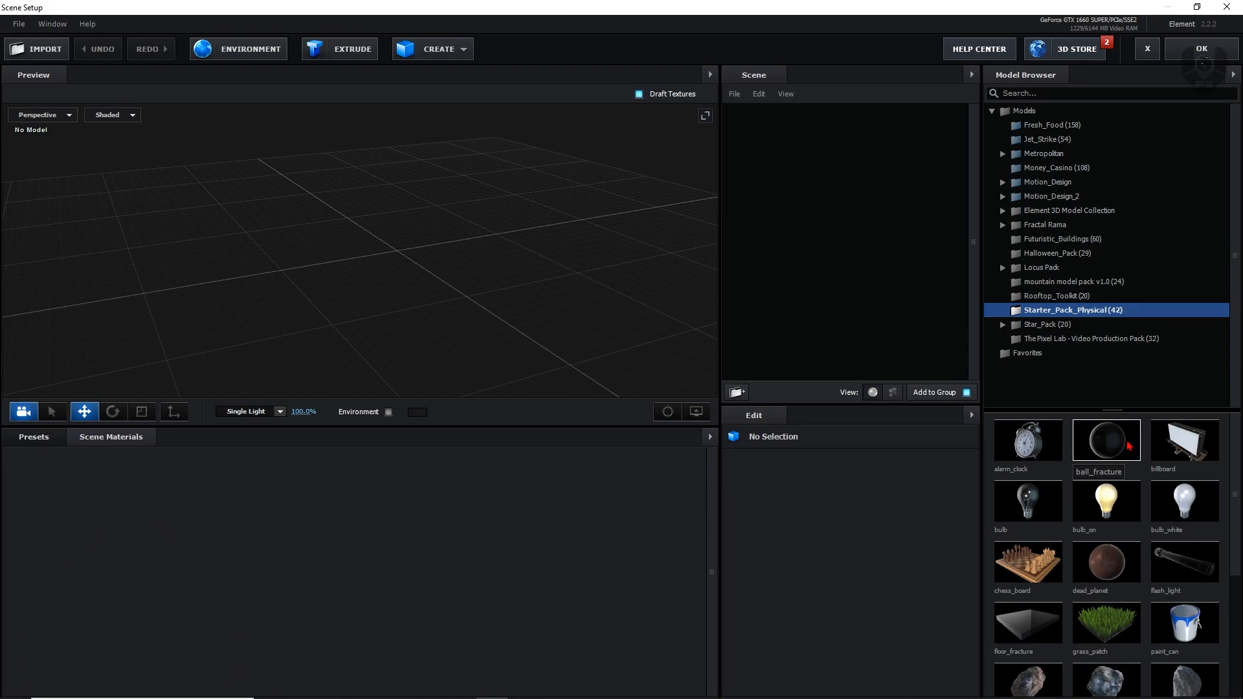
pyautogui.click(1126, 444)
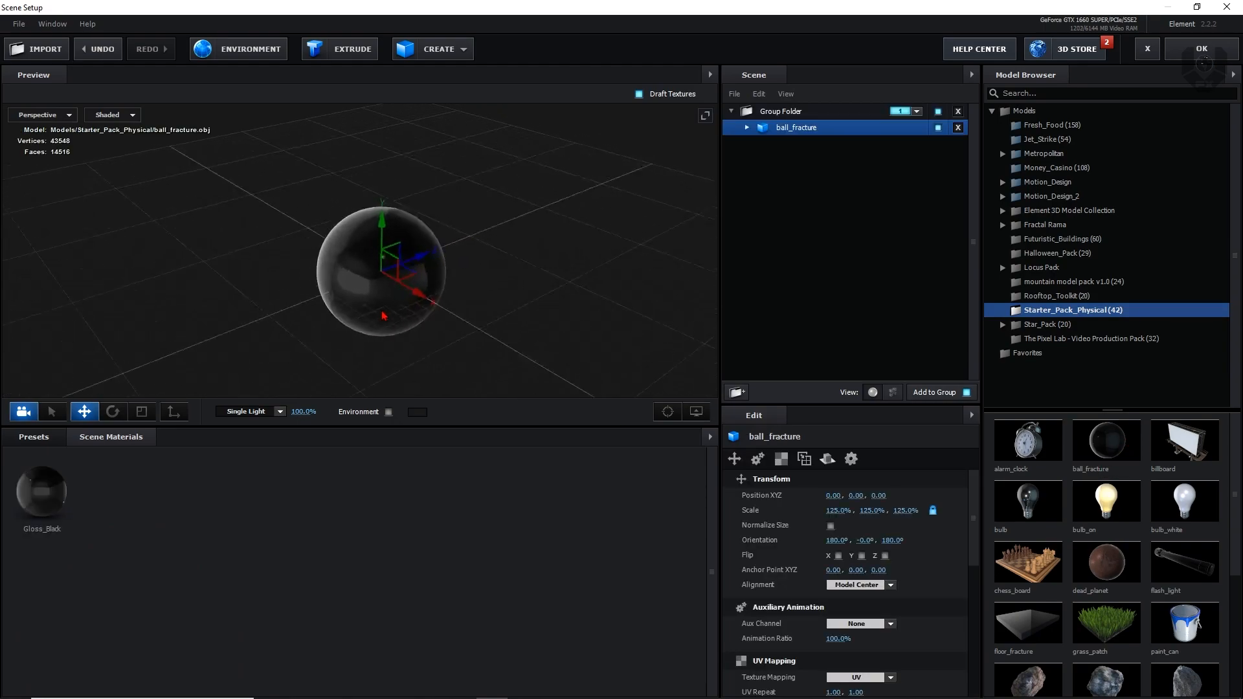
# Add a second ball_fracture model in its own group folder and assign that folder to group 2
pyautogui.click(110, 114)
pyautogui.click(127, 131)
pyautogui.scroll(6, 487, 298)
pyautogui.moveTo(500, 337)
pyautogui.mouseDown()
pyautogui.moveTo(478, 294)
pyautogui.moveTo(517, 316)
pyautogui.moveTo(450, 317)
pyautogui.moveTo(530, 340)
pyautogui.moveTo(476, 336)
pyautogui.mouseUp()
pyautogui.scroll(-5, 508, 329)
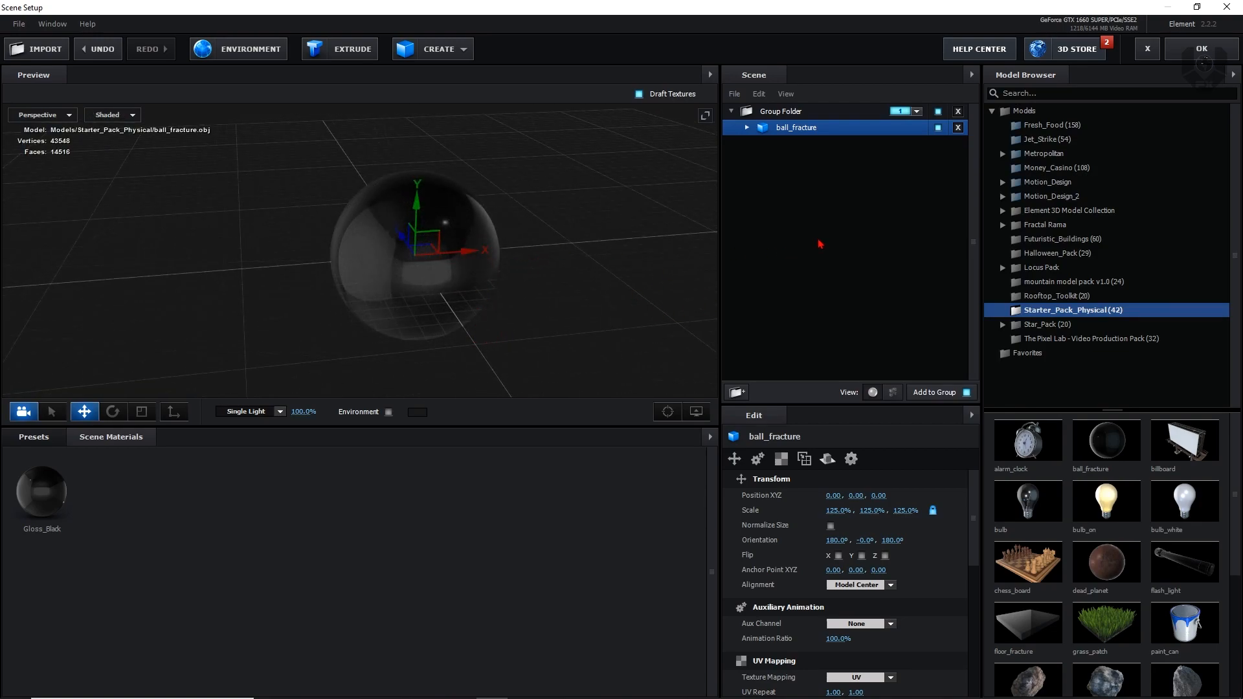
pyautogui.click(897, 201)
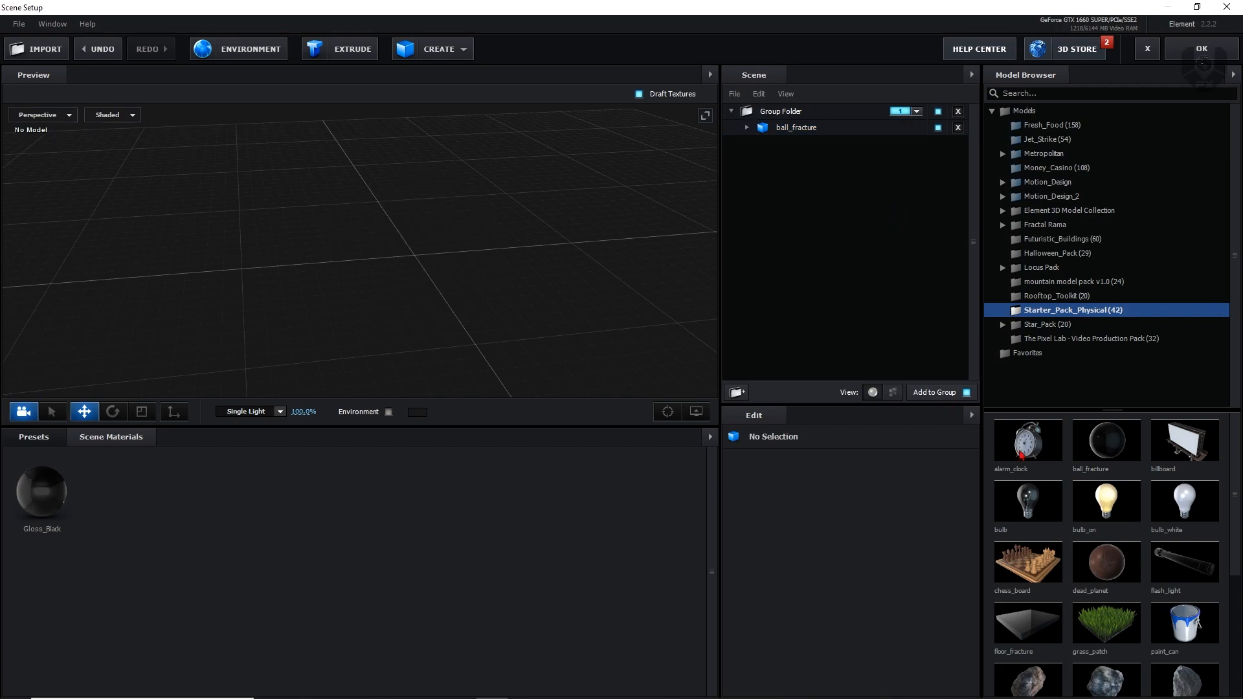
pyautogui.doubleClick(1127, 452)
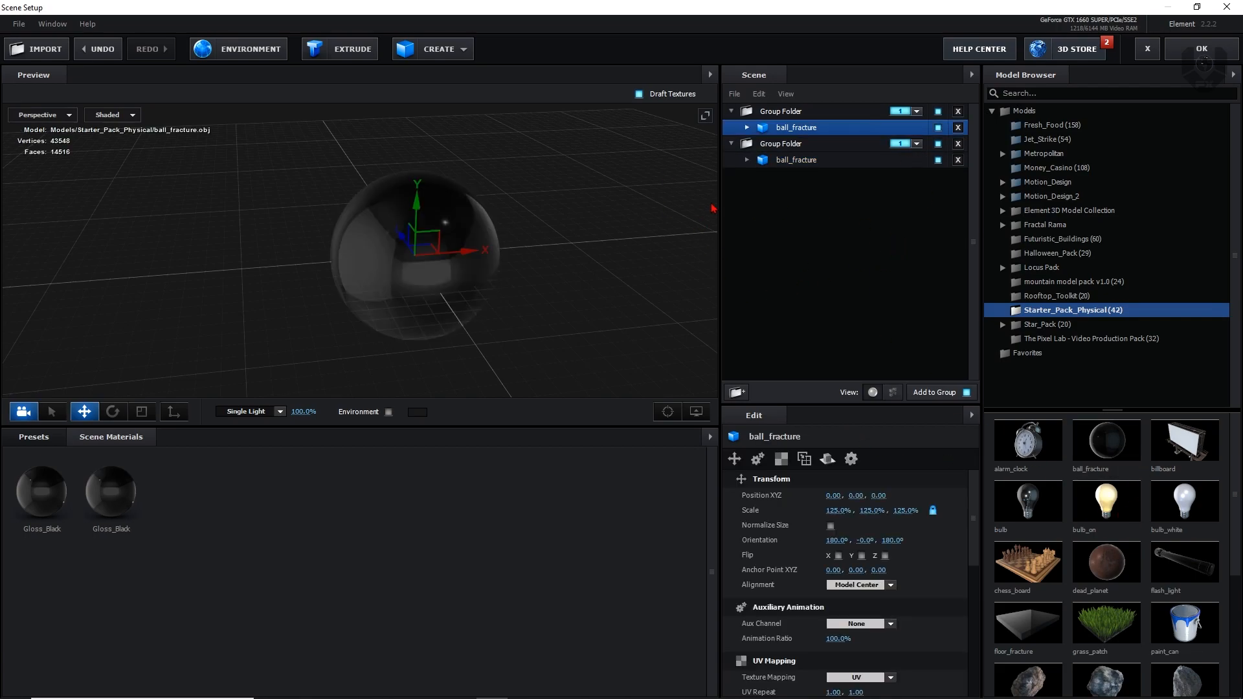
pyautogui.click(913, 113)
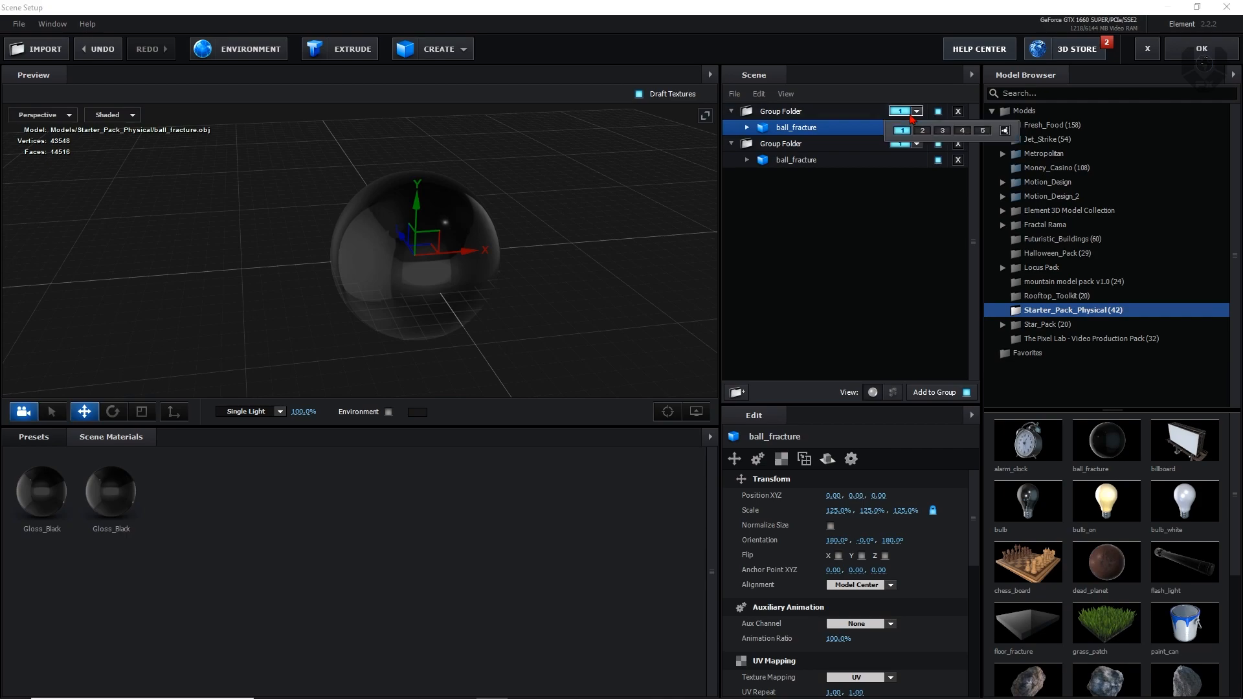
pyautogui.click(921, 131)
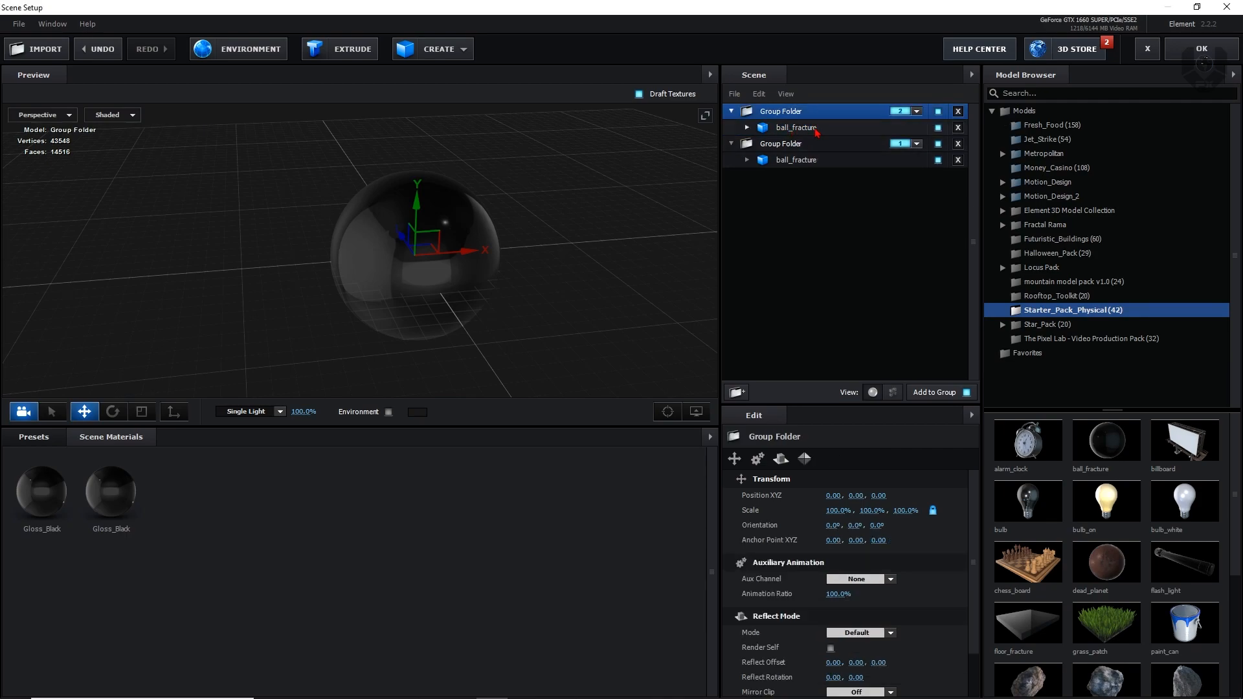
# Apply the Green_Light material from the Physical presets to group 2's ball_fracture model and accept the scene
pyautogui.click(815, 130)
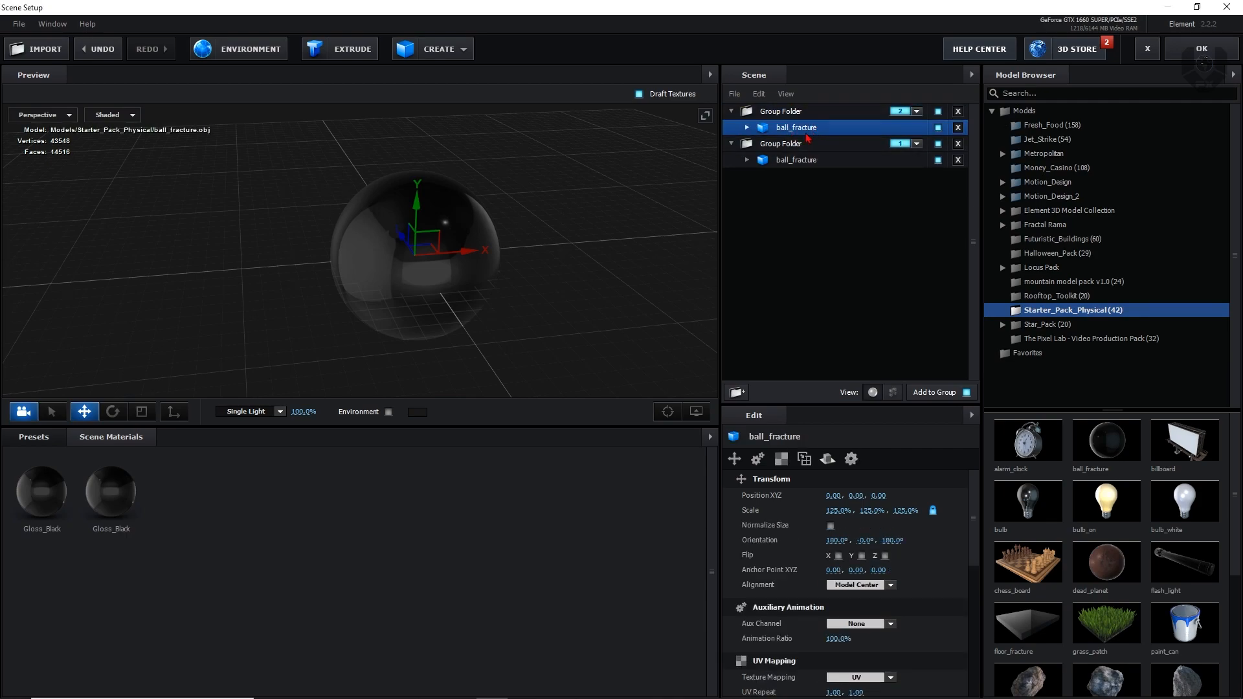
pyautogui.click(38, 445)
pyautogui.click(65, 526)
pyautogui.moveTo(176, 573); pyautogui.dragTo(445, 370)
pyautogui.moveTo(498, 322)
pyautogui.mouseDown()
pyautogui.moveTo(436, 325)
pyautogui.moveTo(493, 317)
pyautogui.mouseUp()
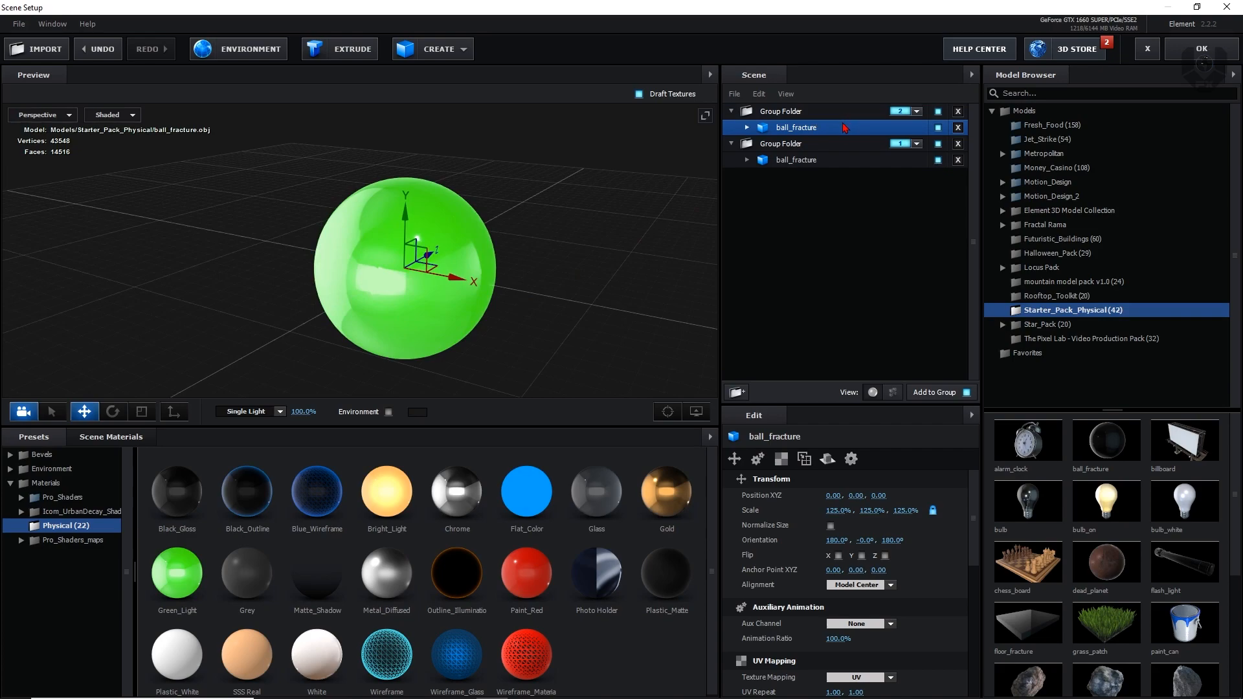
pyautogui.click(823, 161)
pyautogui.click(796, 128)
pyautogui.moveTo(637, 274); pyautogui.dragTo(583, 283)
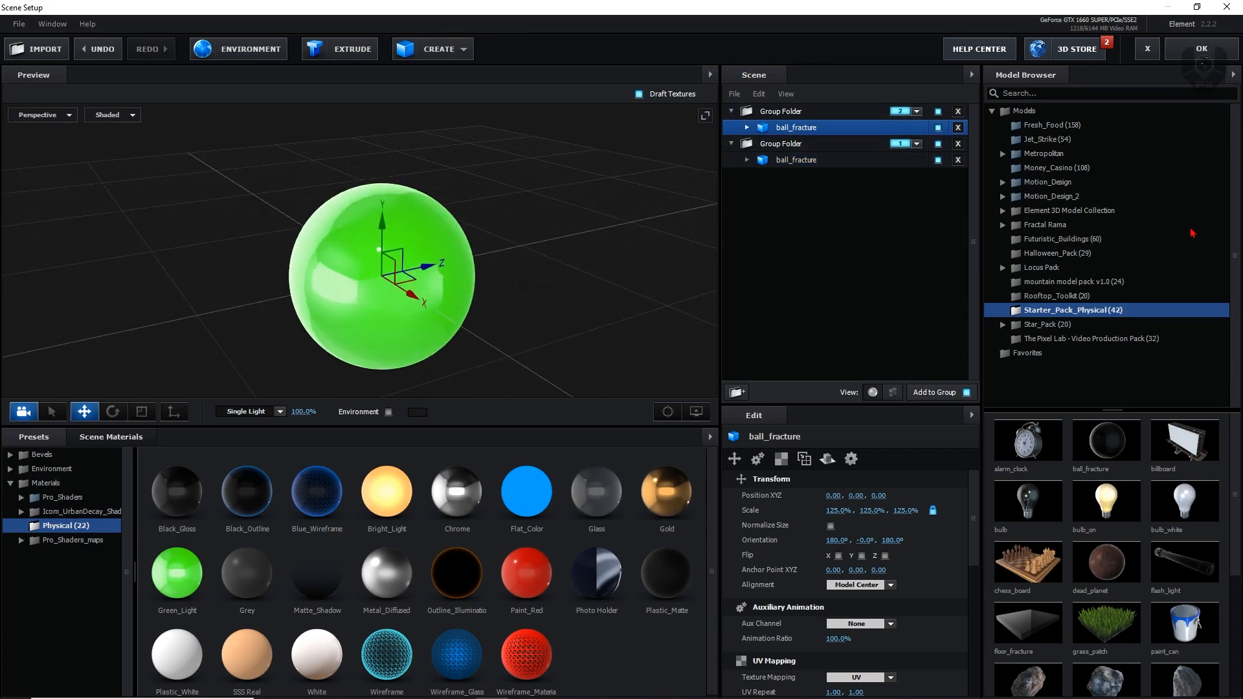
pyautogui.click(1203, 54)
# Add a two-node camera layer with the 35mm preset to the E3d composition
pyautogui.rightClick(260, 467)
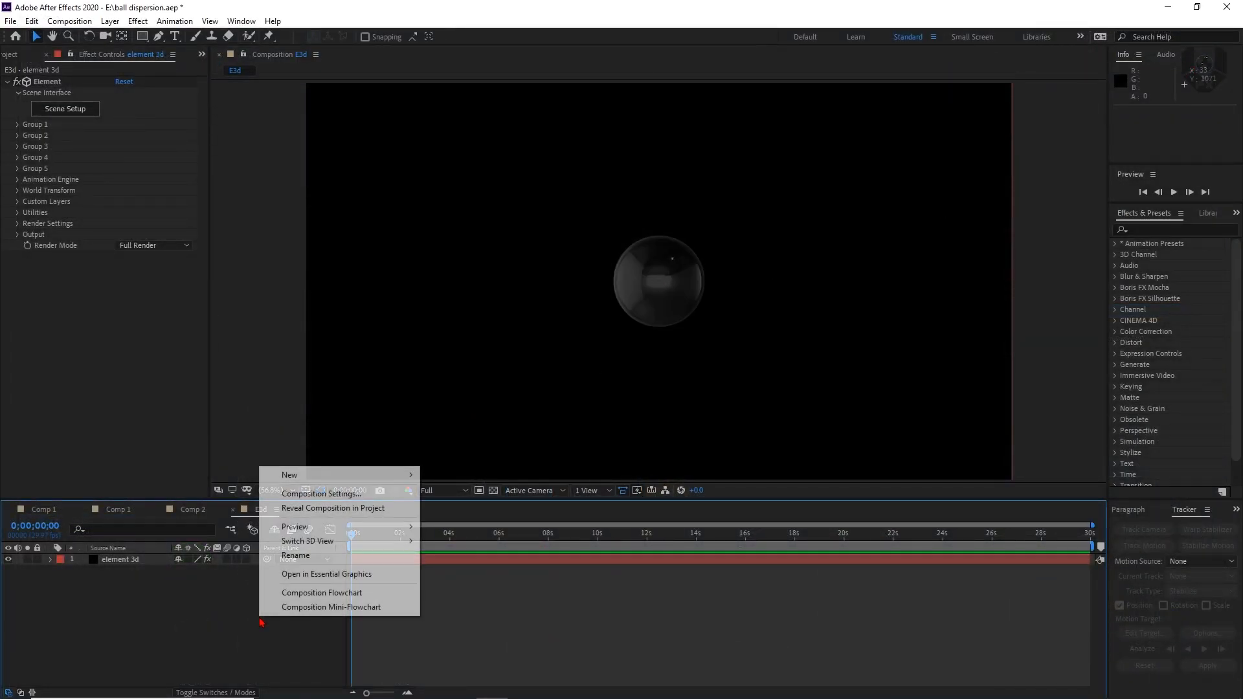
pyautogui.moveTo(317, 475)
pyautogui.click(494, 541)
pyautogui.click(711, 256)
pyautogui.click(696, 344)
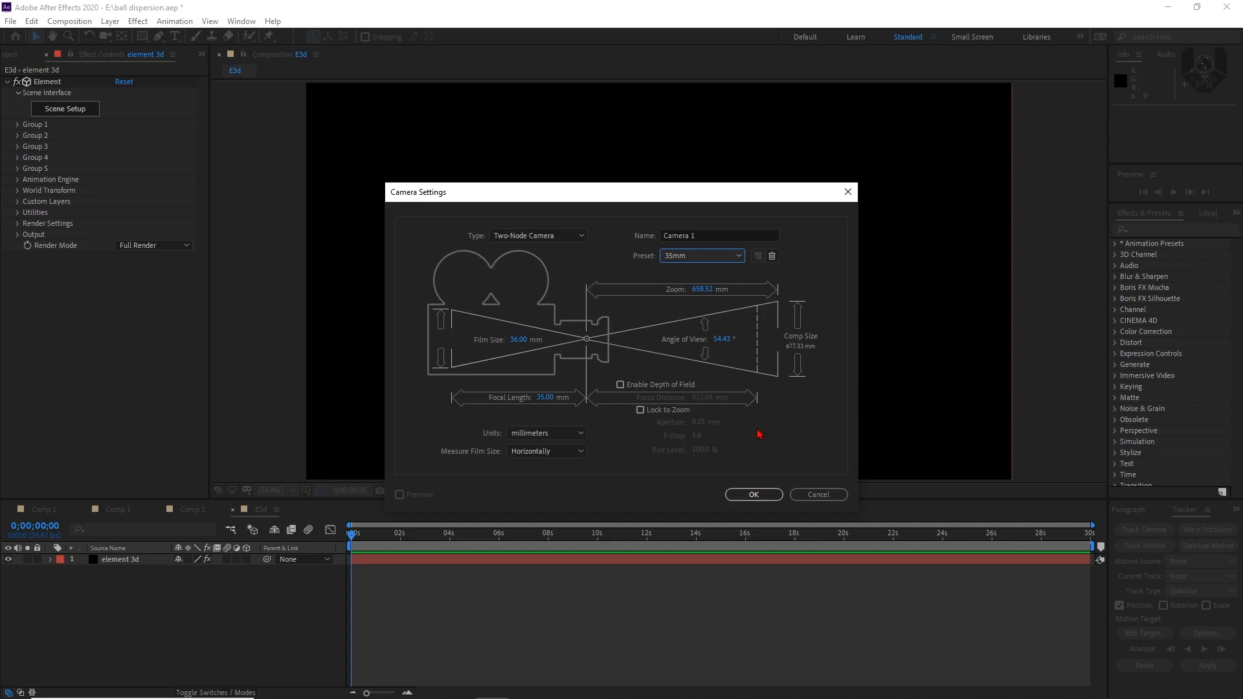
pyautogui.click(755, 494)
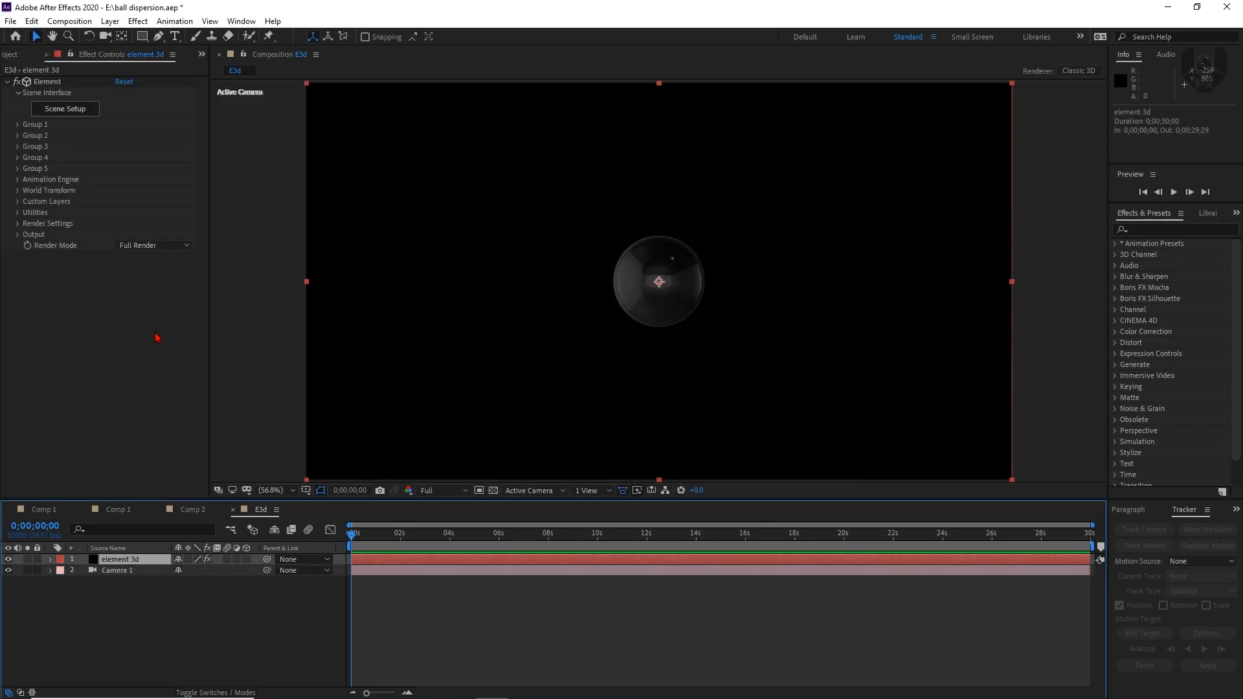
# Enable the Animation Engine in the element 3d layer's Element effect
pyautogui.click(17, 180)
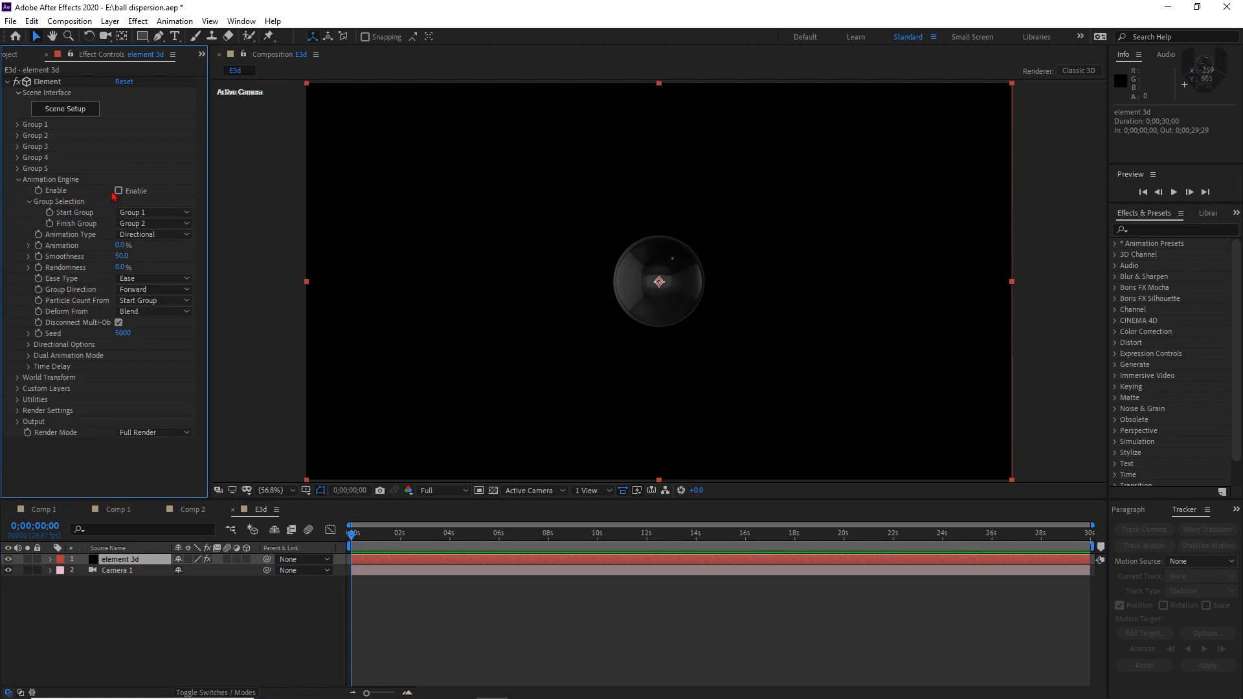
pyautogui.click(117, 191)
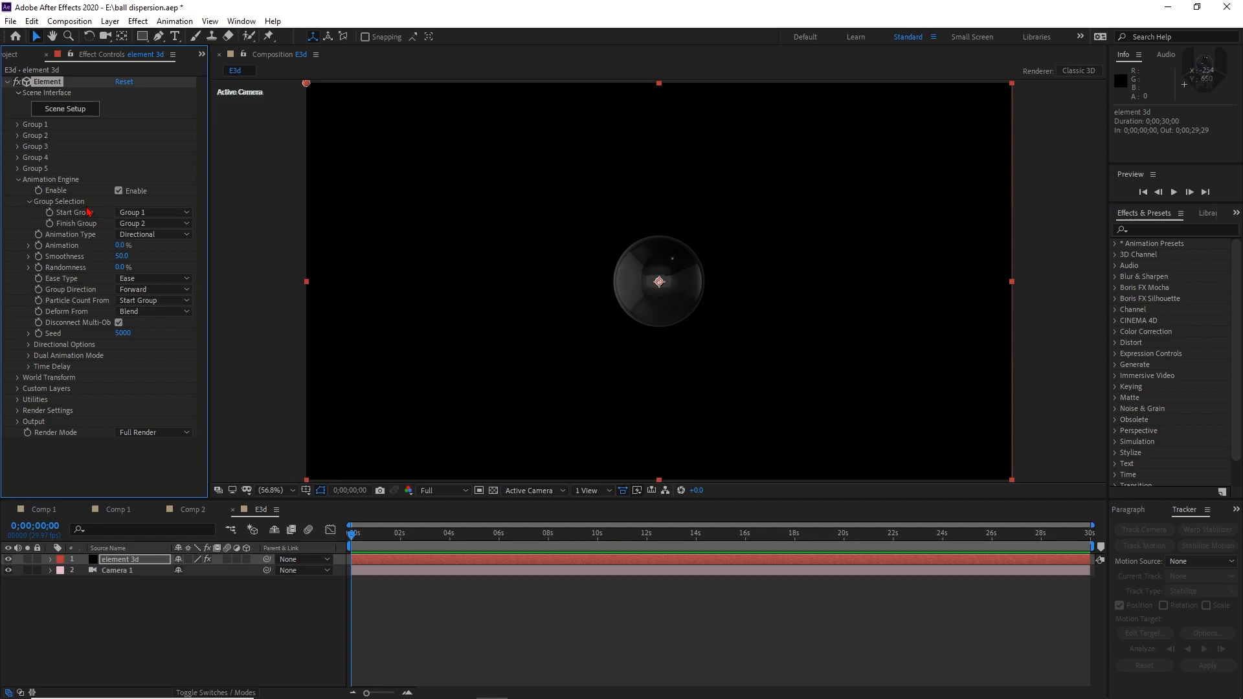
pyautogui.click(18, 179)
# Set Group 1's particle replicator to the Sphere shape with a particle count of 9
pyautogui.click(18, 125)
pyautogui.click(30, 149)
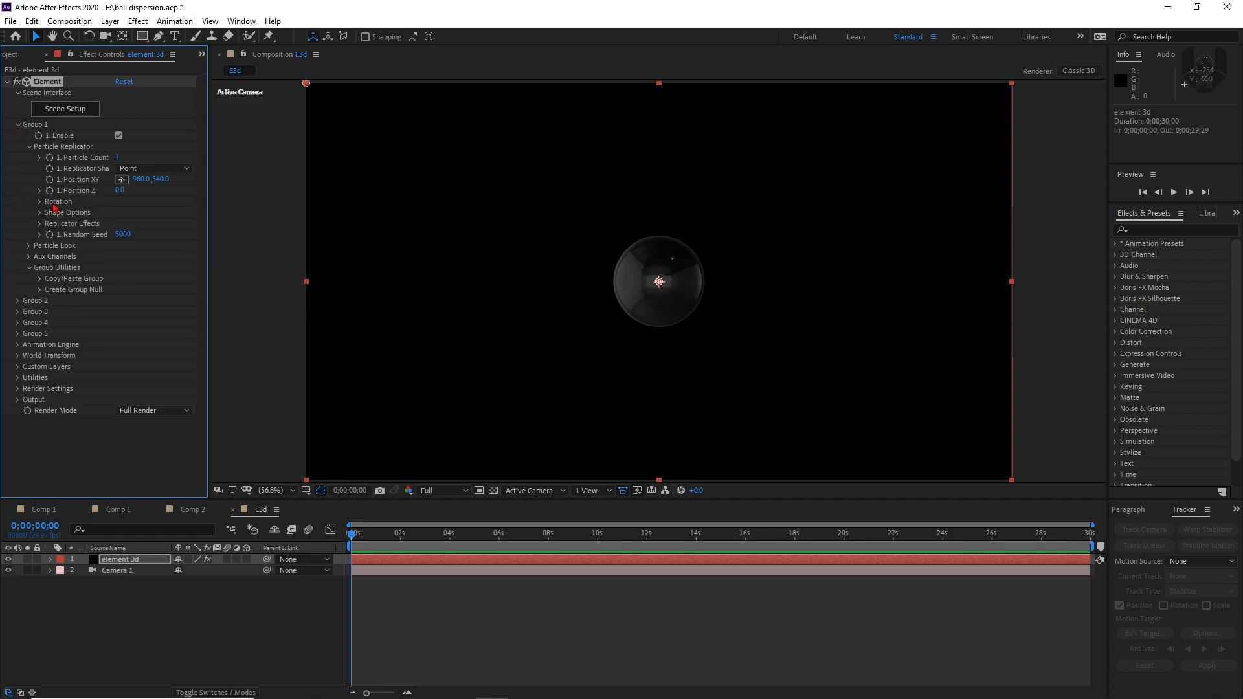
pyautogui.click(142, 170)
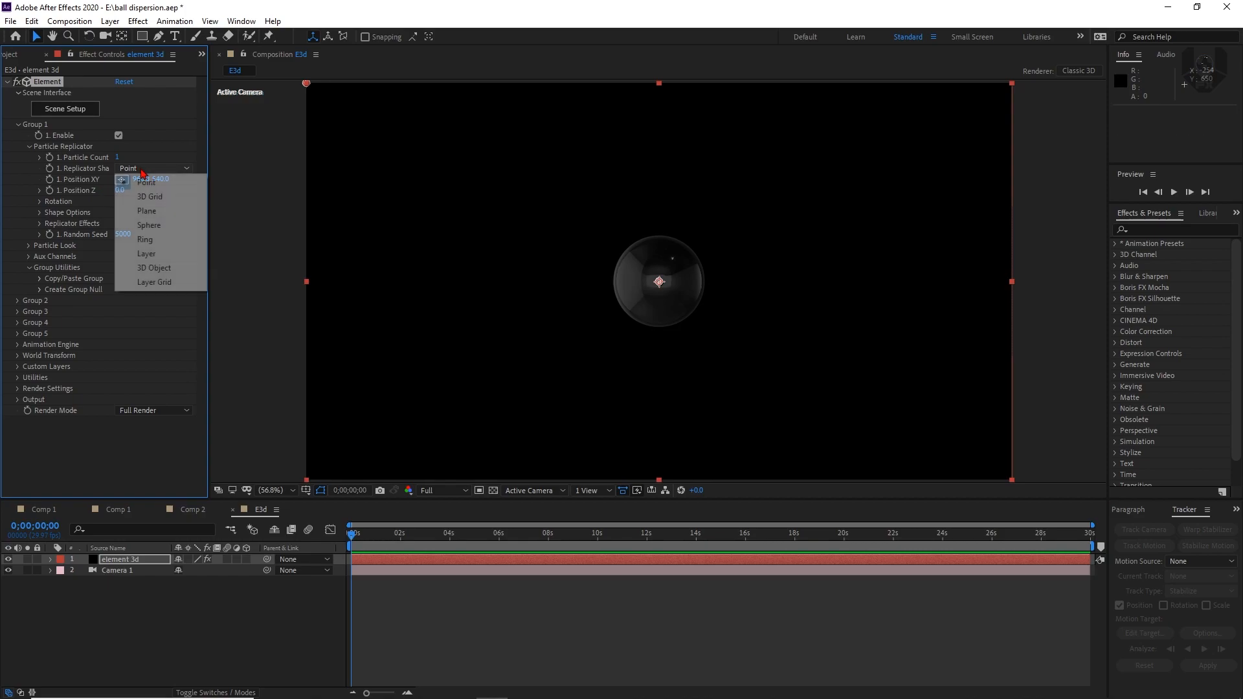
pyautogui.click(146, 224)
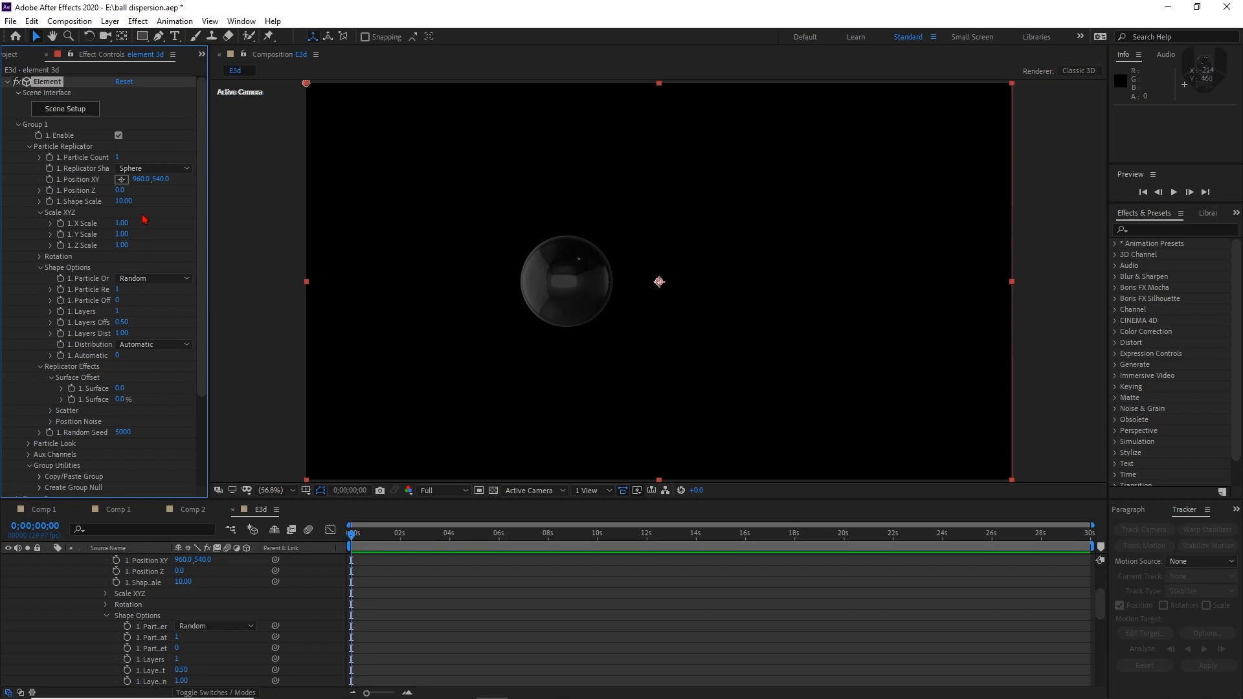
pyautogui.click(117, 158)
pyautogui.write('9')
pyautogui.press('Return')
# Orbit the camera around the cluster of balls to a position of about 1132, 454, -1841
pyautogui.press('c')
pyautogui.moveTo(710, 326); pyautogui.dragTo(755, 410)
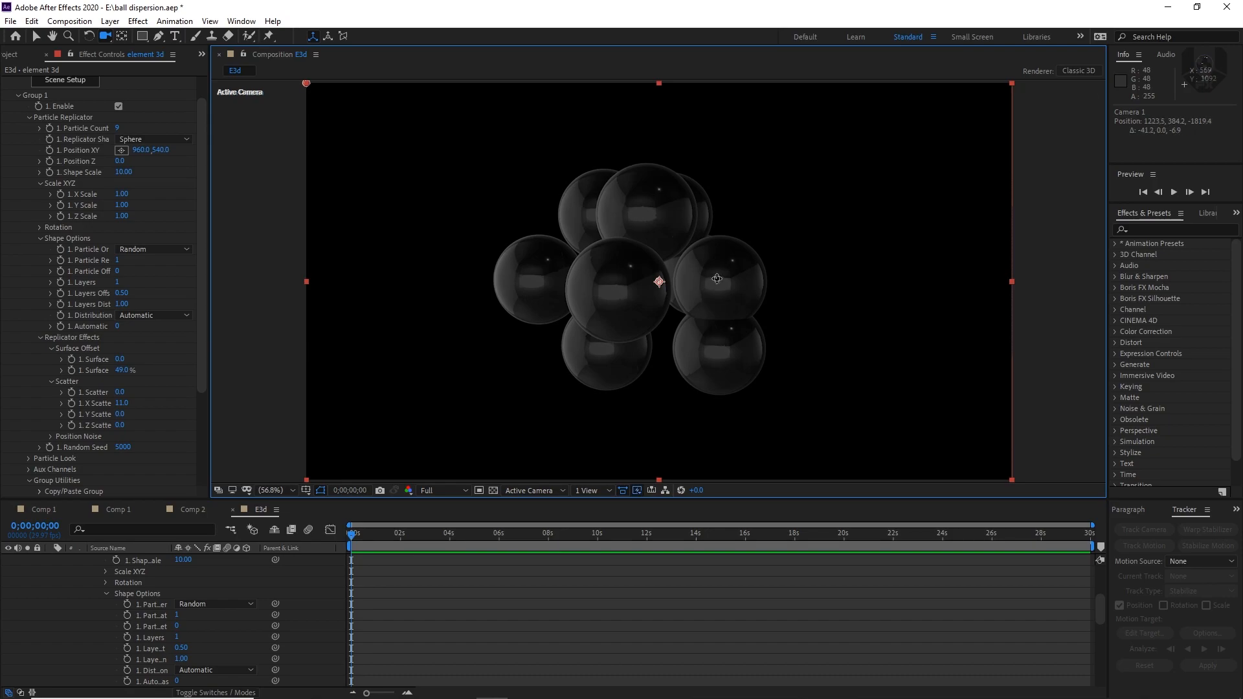
pyautogui.moveTo(717, 278); pyautogui.dragTo(764, 259)
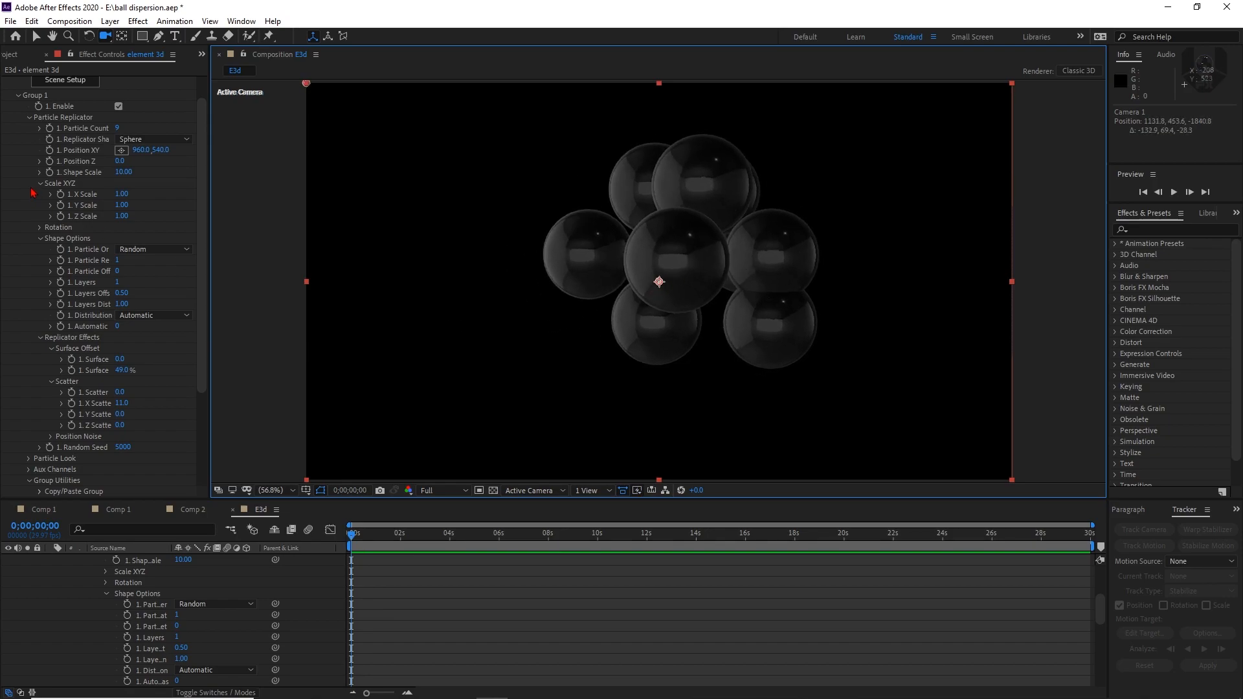
# Rotate Group 1's particle replicator to 6° in X and 22° in Z
pyautogui.click(40, 236)
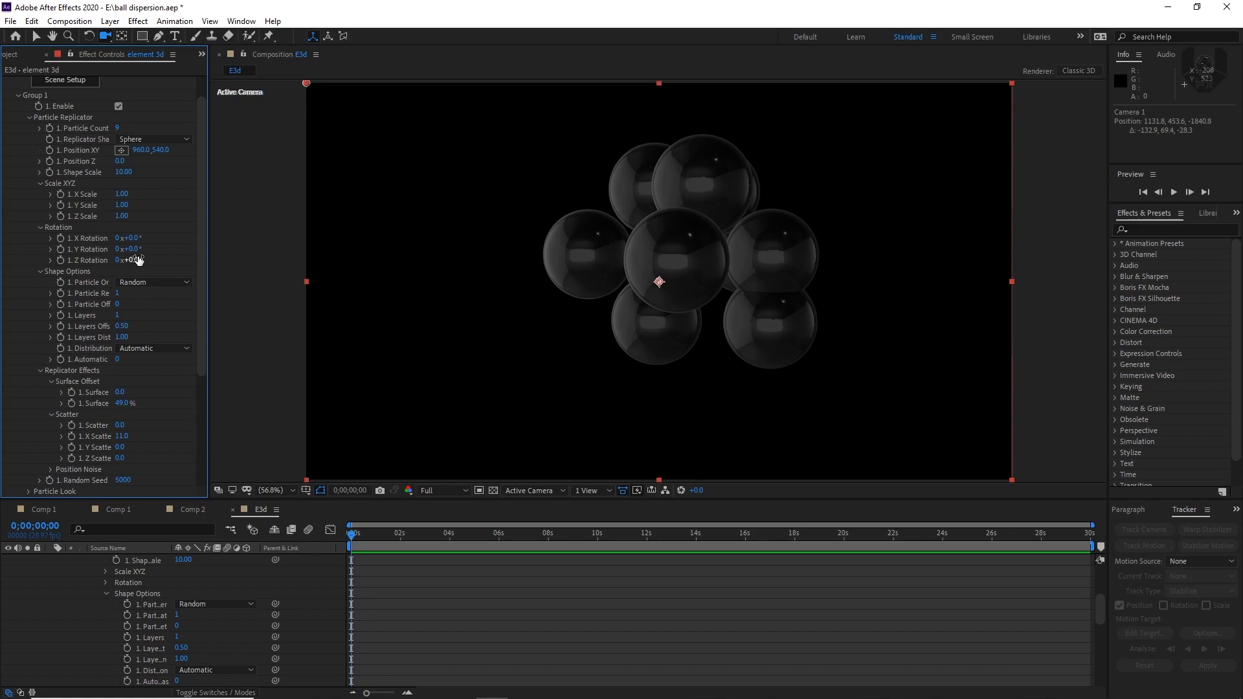
pyautogui.moveTo(134, 251); pyautogui.dragTo(157, 266)
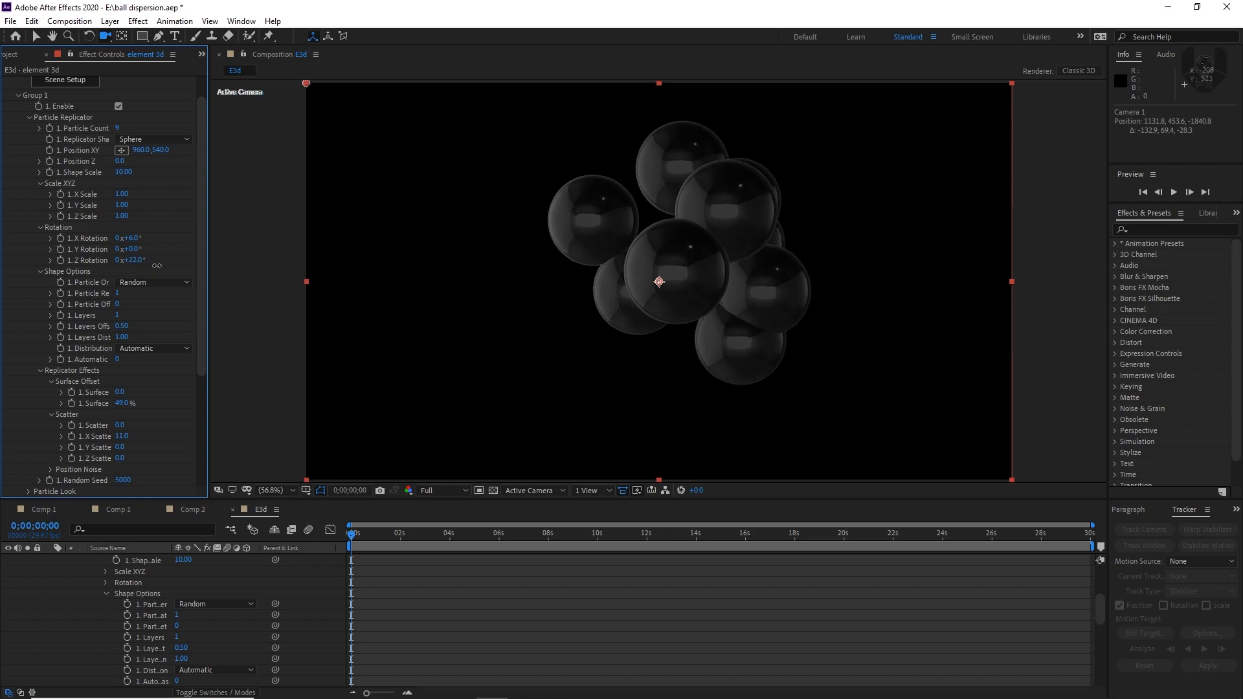
pyautogui.click(188, 618)
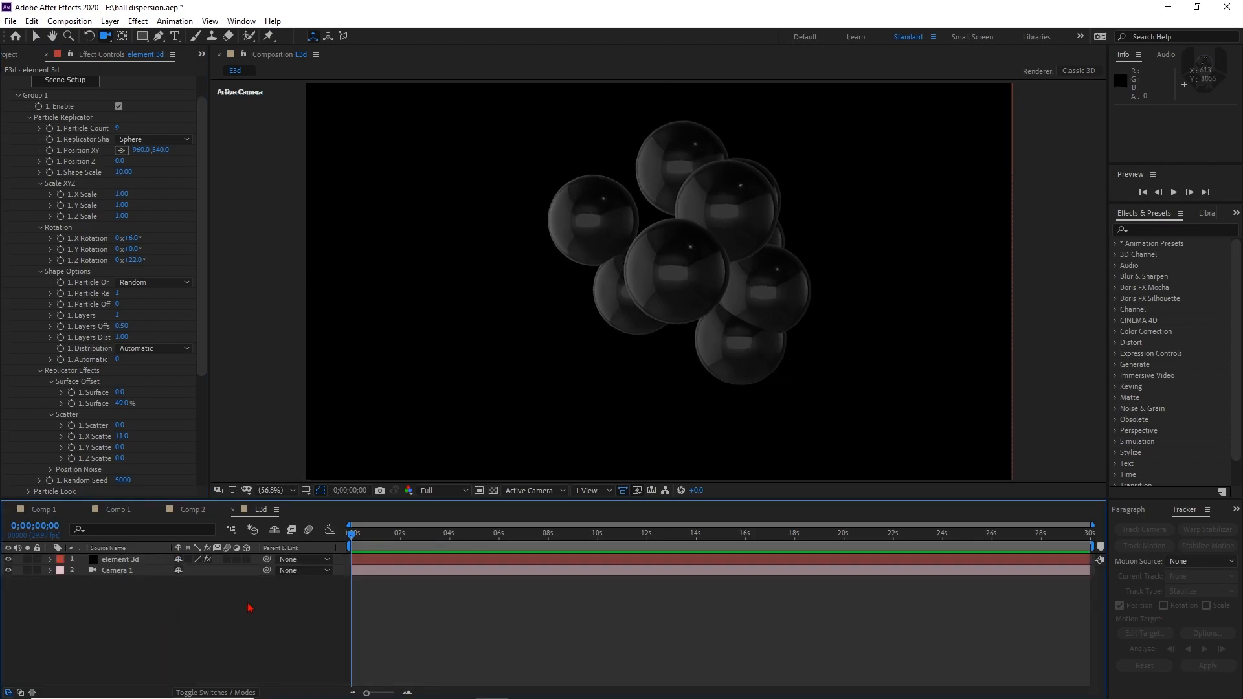
# Set starting keyframes for Camera 1's Point of Interest and Position at 0;00;00;00
pyautogui.click(121, 573)
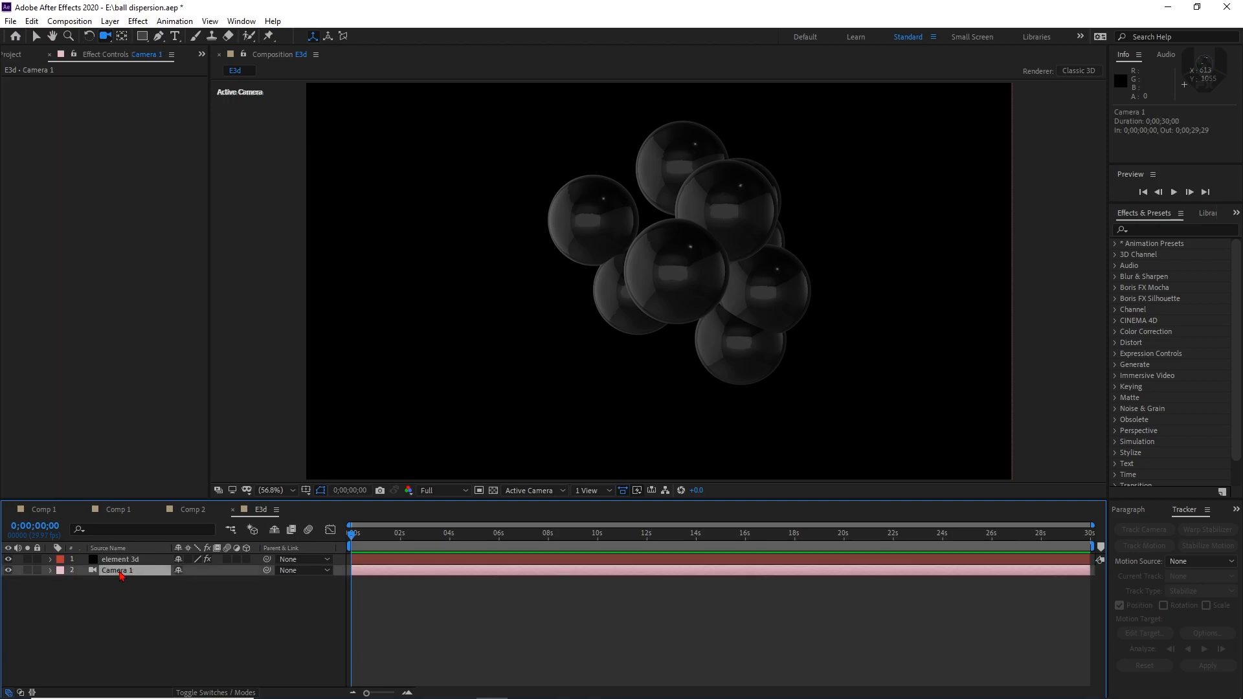
pyautogui.press('p')
pyautogui.hotkey('shift', 'a')
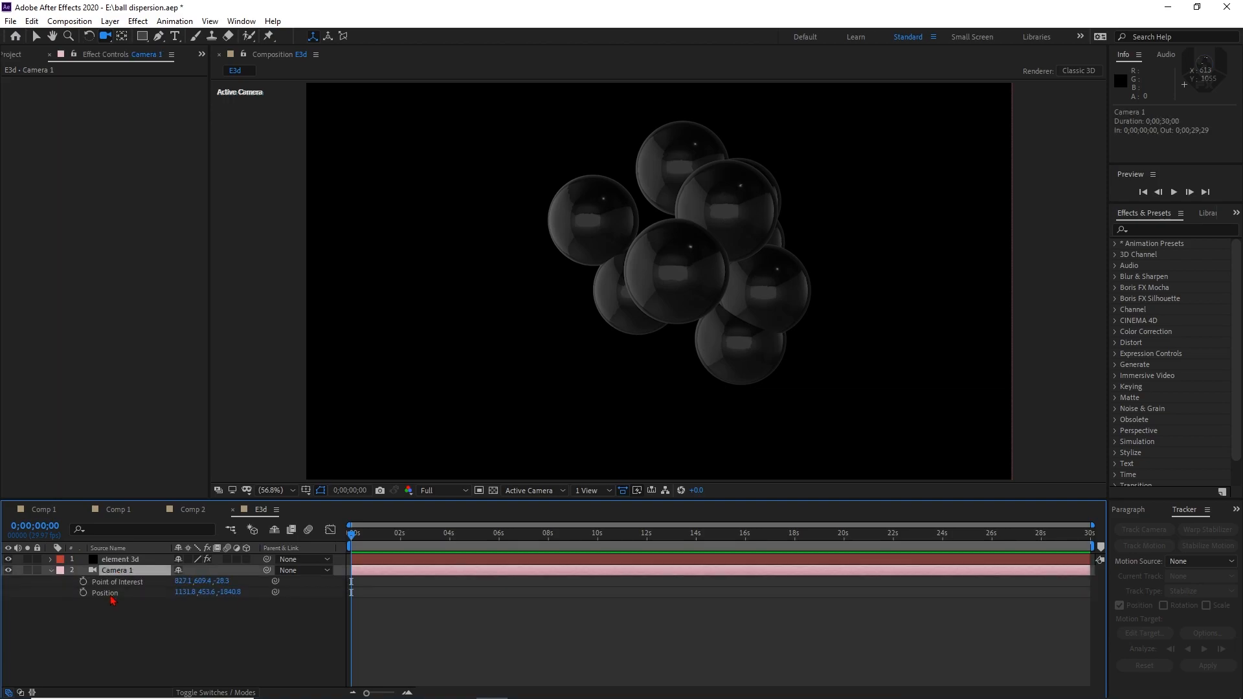
pyautogui.click(83, 591)
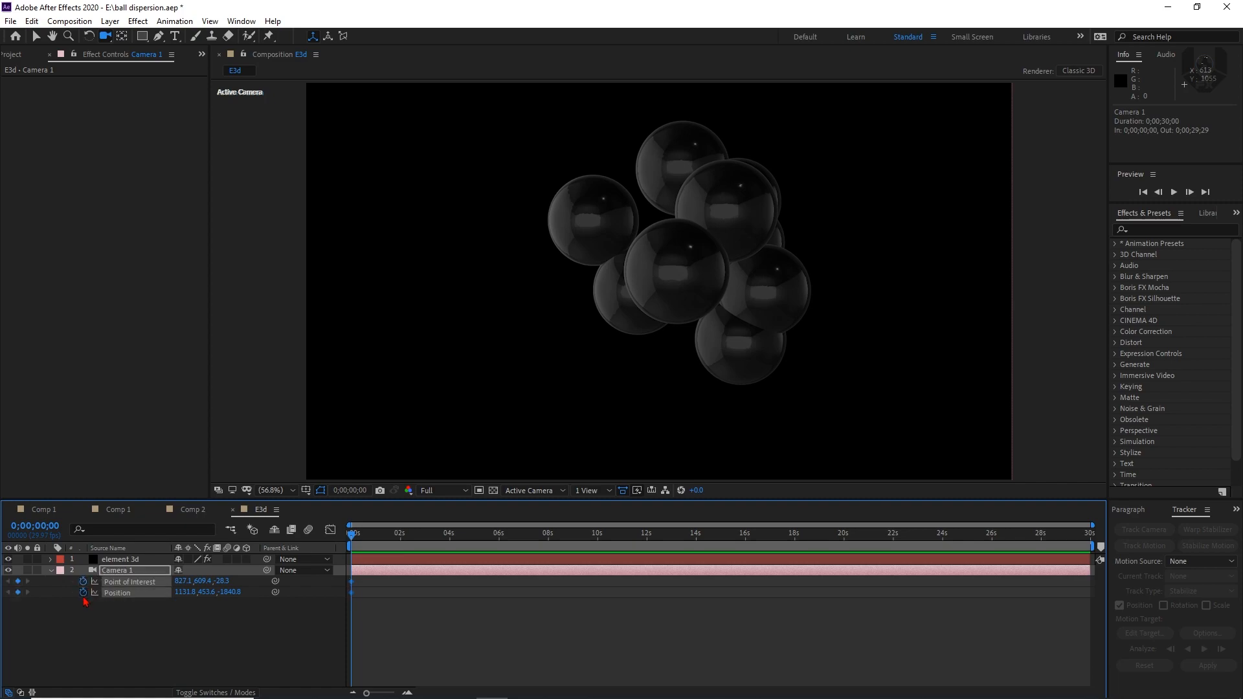
# Orbit Camera 1 to about 1752, 334, -1601 at 0;00;04;29 for its second keyframes and end the work area there
pyautogui.moveTo(370, 545); pyautogui.dragTo(474, 544)
pyautogui.moveTo(755, 281); pyautogui.dragTo(738, 279)
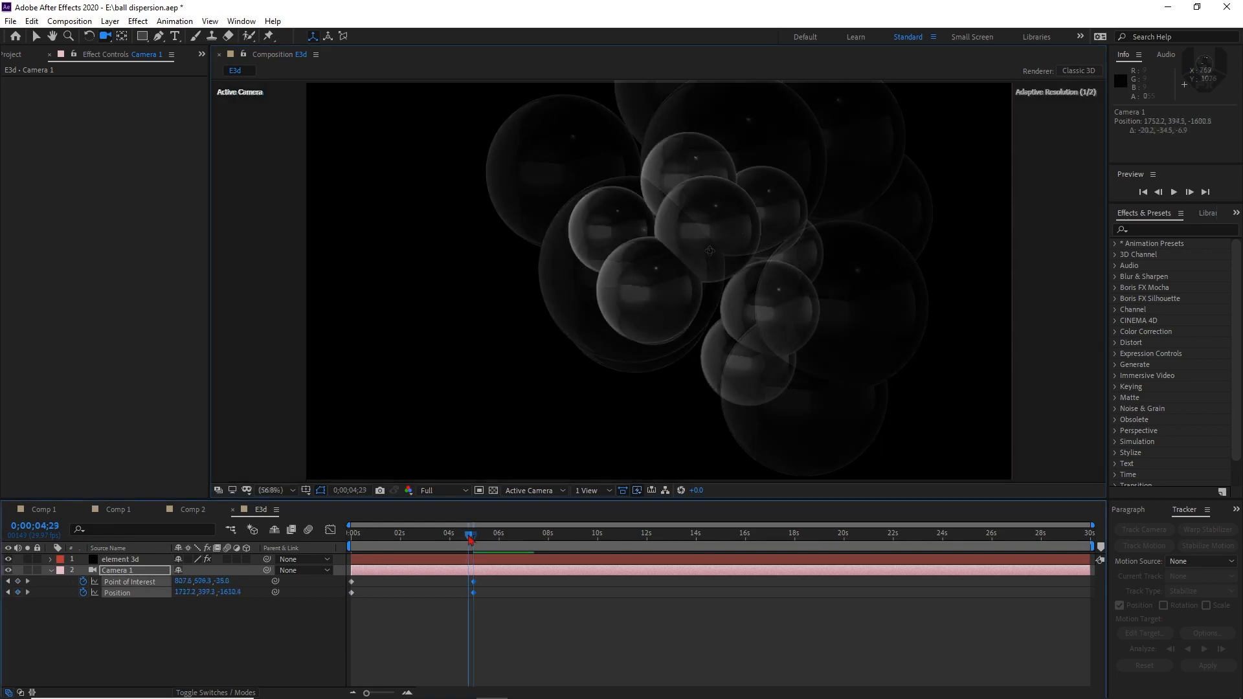
pyautogui.moveTo(470, 539)
pyautogui.mouseDown()
pyautogui.moveTo(402, 544)
pyautogui.moveTo(454, 552)
pyautogui.moveTo(369, 549)
pyautogui.moveTo(475, 554)
pyautogui.mouseUp()
pyautogui.press('n')
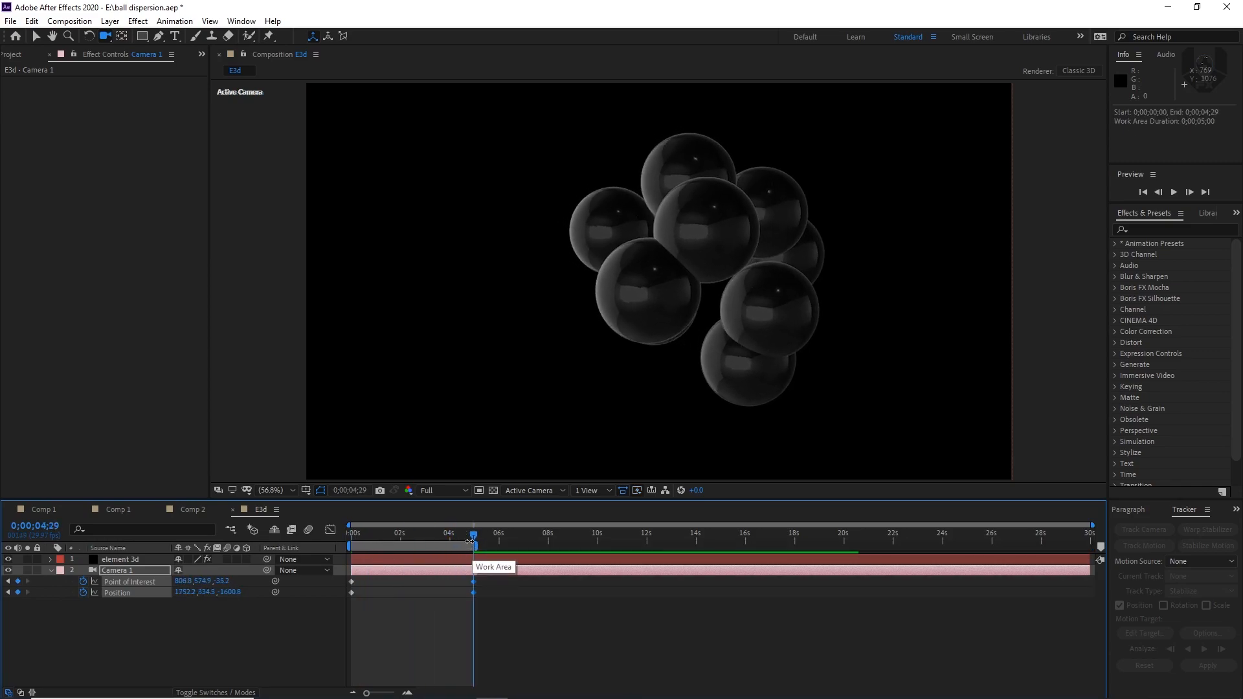
# Enable Multi-Object in Group 1's Particle Look on the element 3d layer, with the time at 0;00;00;00
pyautogui.moveTo(469, 540); pyautogui.dragTo(350, 548)
pyautogui.click(120, 559)
pyautogui.click(29, 148)
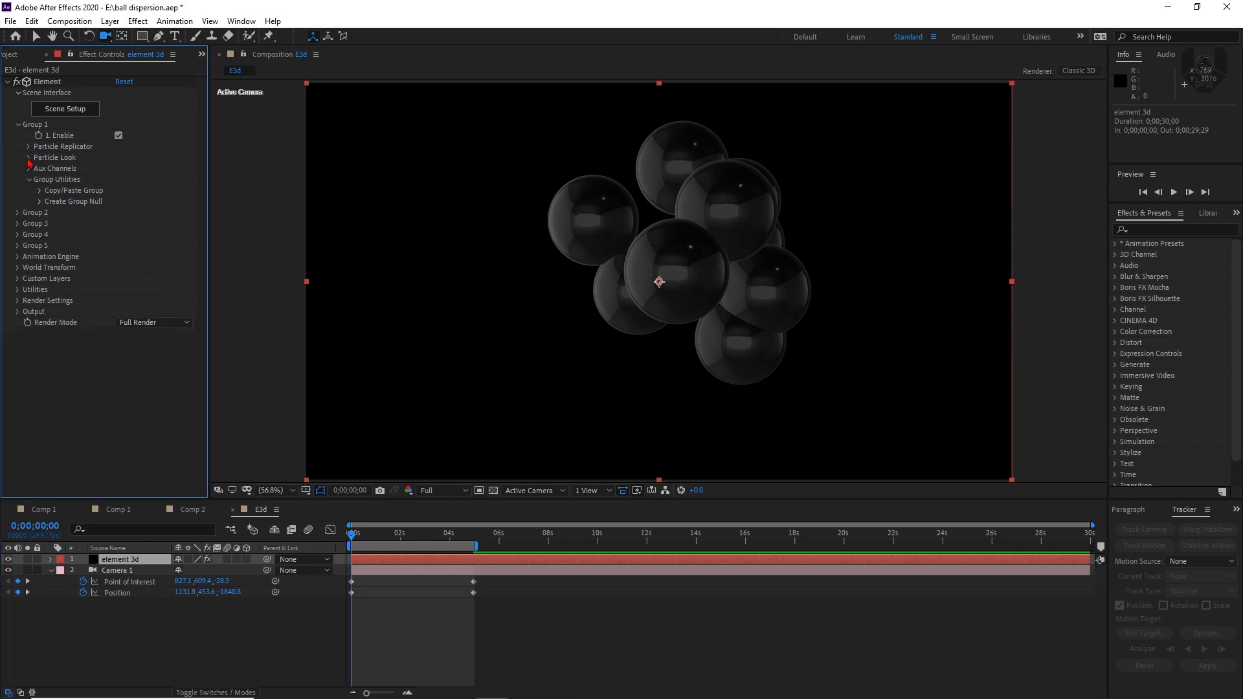
pyautogui.click(28, 158)
pyautogui.click(39, 246)
pyautogui.click(118, 256)
pyautogui.scroll(-2, 31, 122)
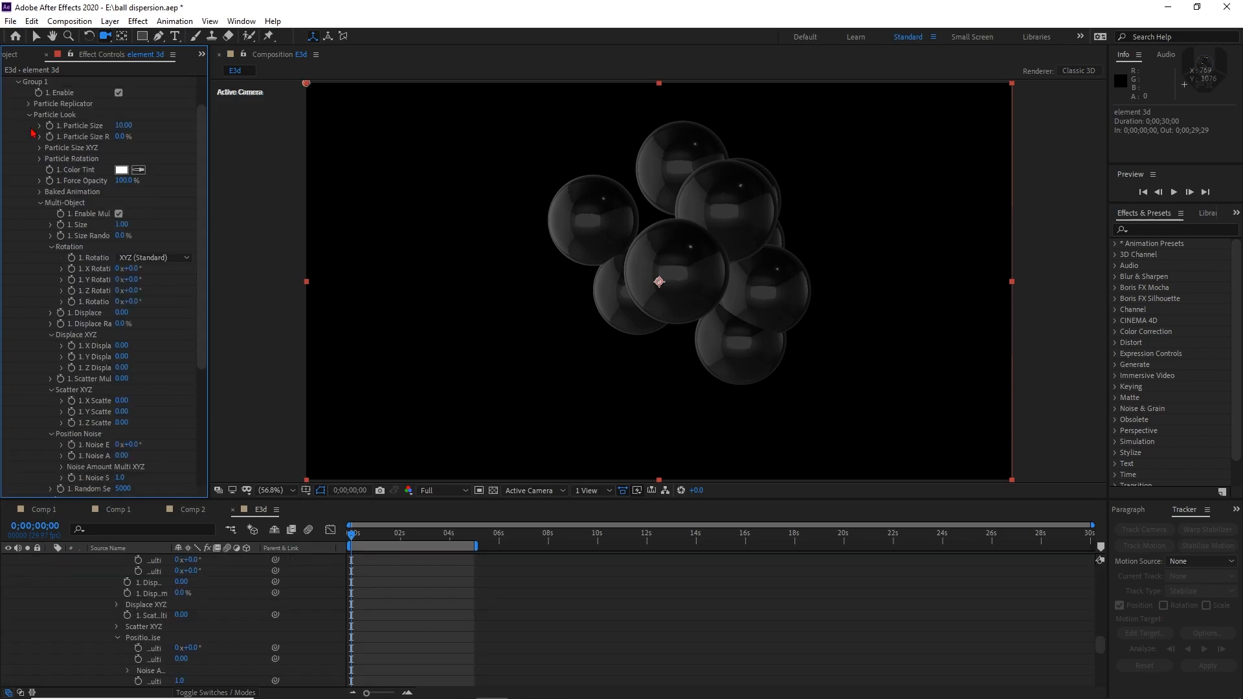
pyautogui.click(30, 115)
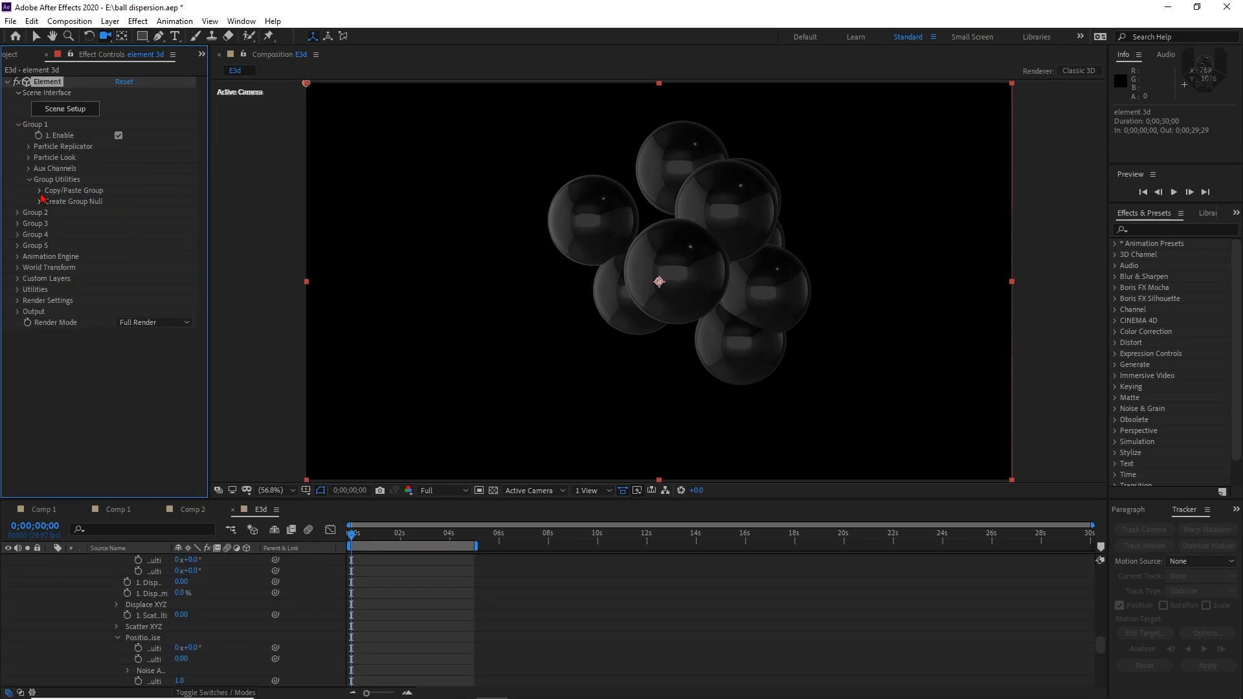
# Copy Group 1's settings and paste them into Group 2 with the group utilities
pyautogui.click(40, 191)
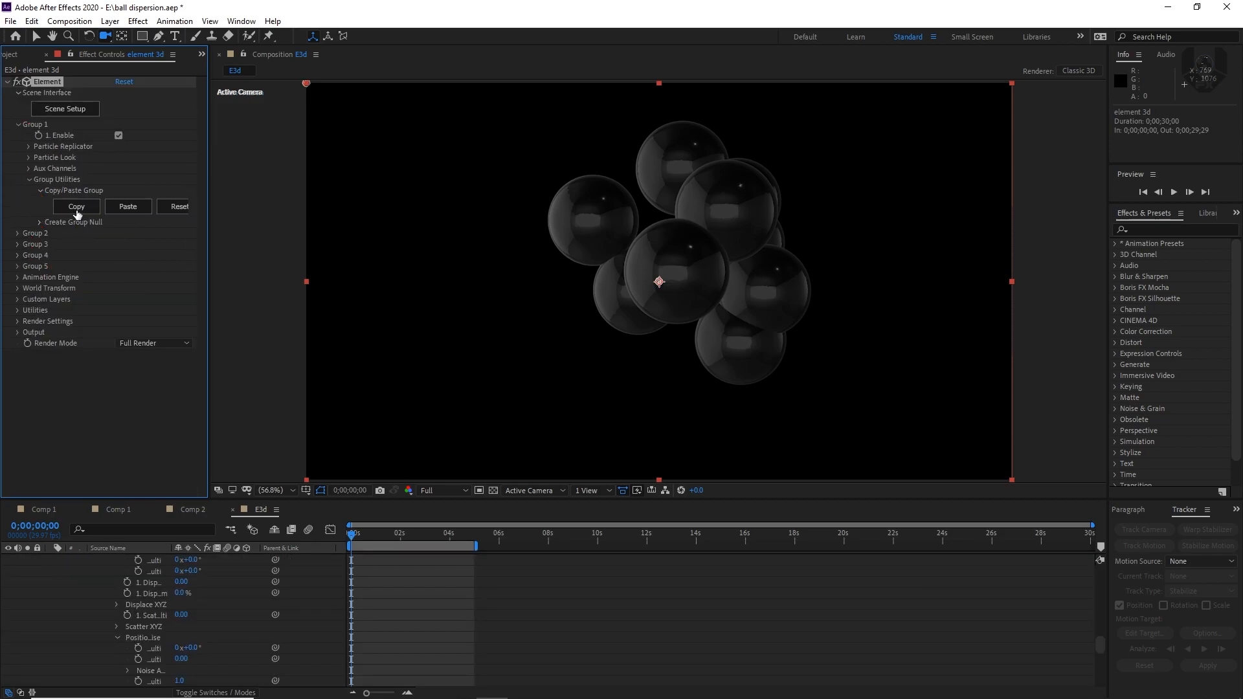
pyautogui.click(18, 234)
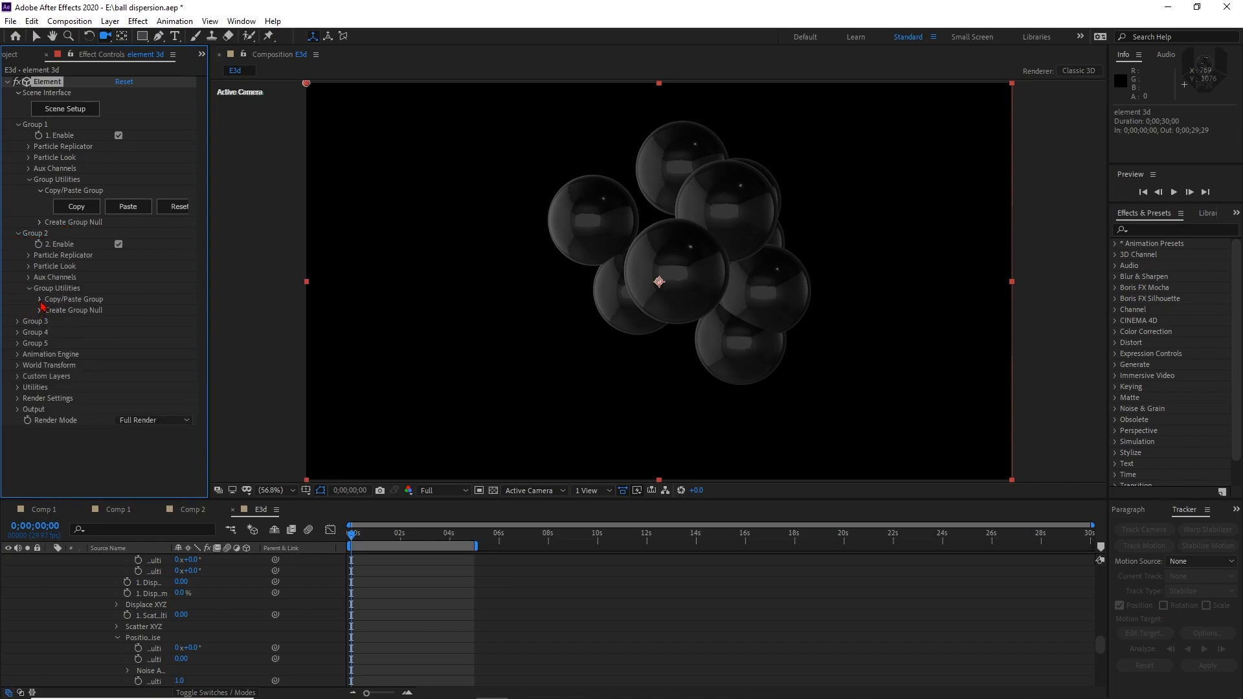
pyautogui.click(39, 300)
pyautogui.click(126, 316)
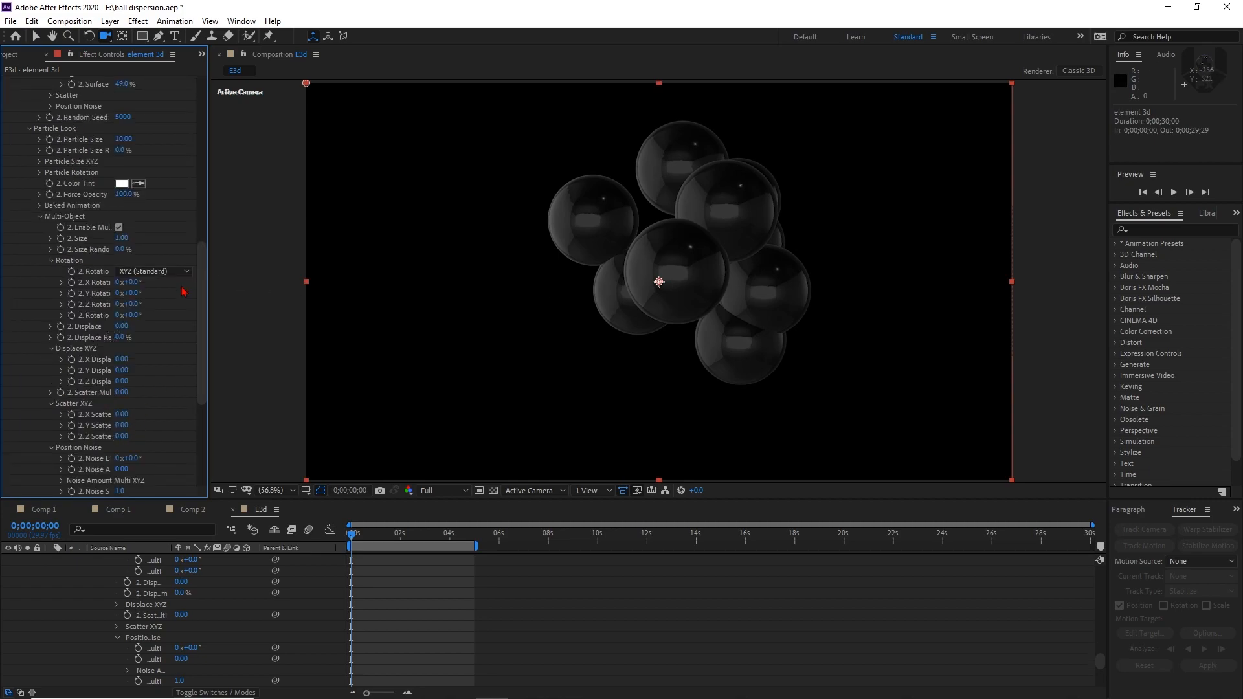
pyautogui.scroll(5, 163, 320)
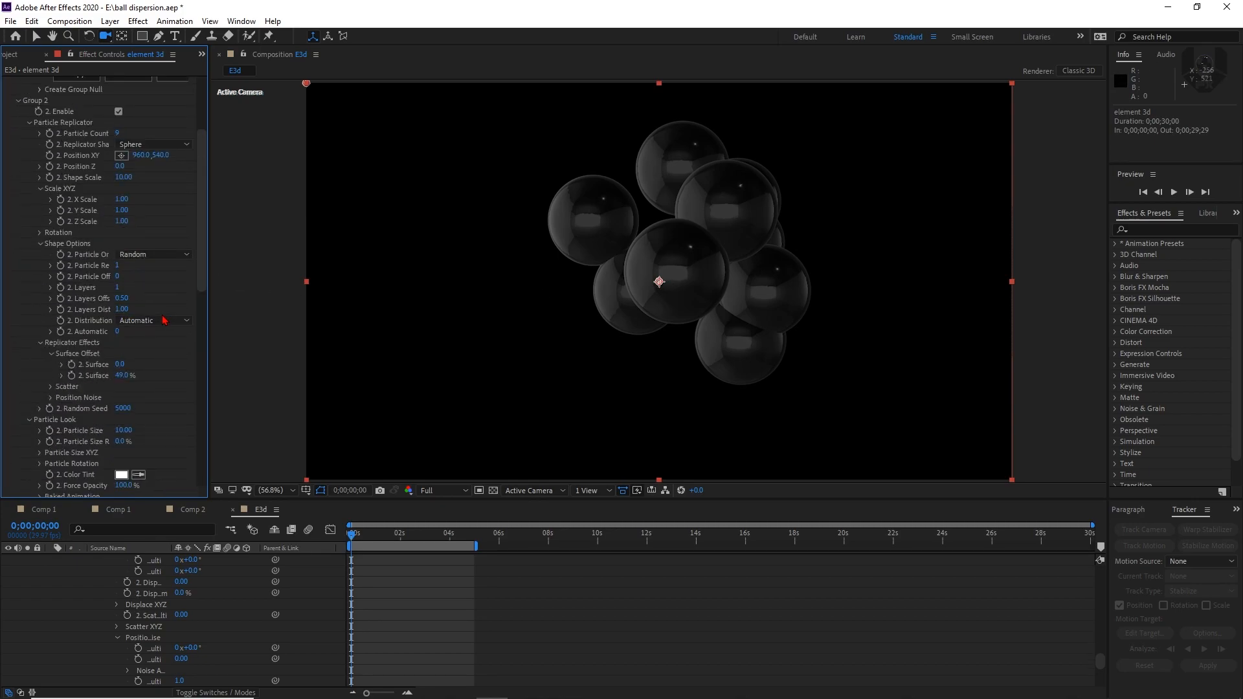
pyautogui.scroll(5, 164, 320)
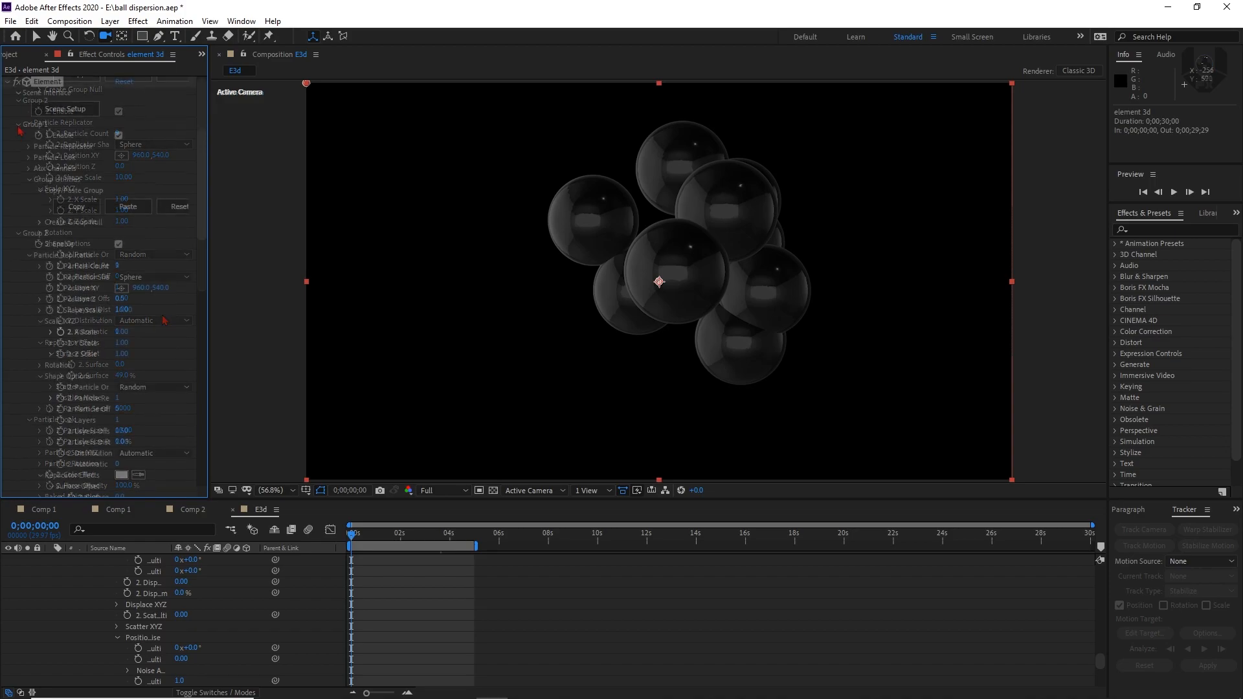
pyautogui.click(19, 167)
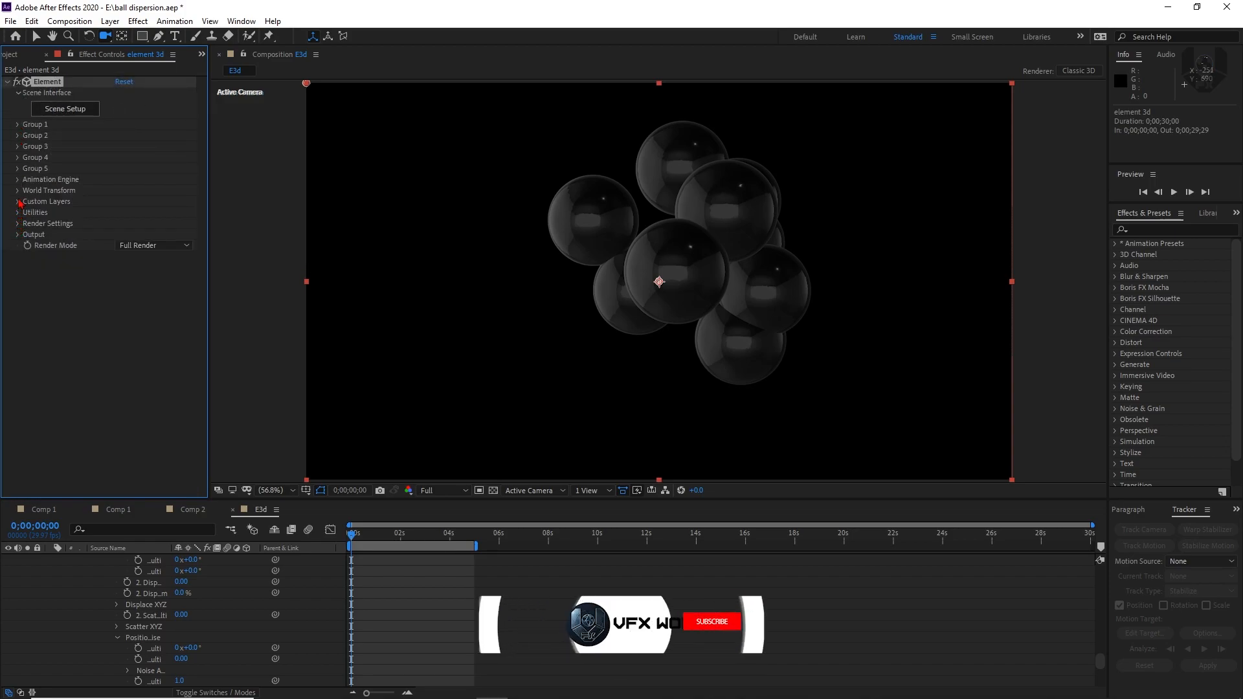
# Keyframe the Animation Engine's Animation value from 0% at 0;00;00;00 to 100% at 0;00;04;29
pyautogui.click(19, 180)
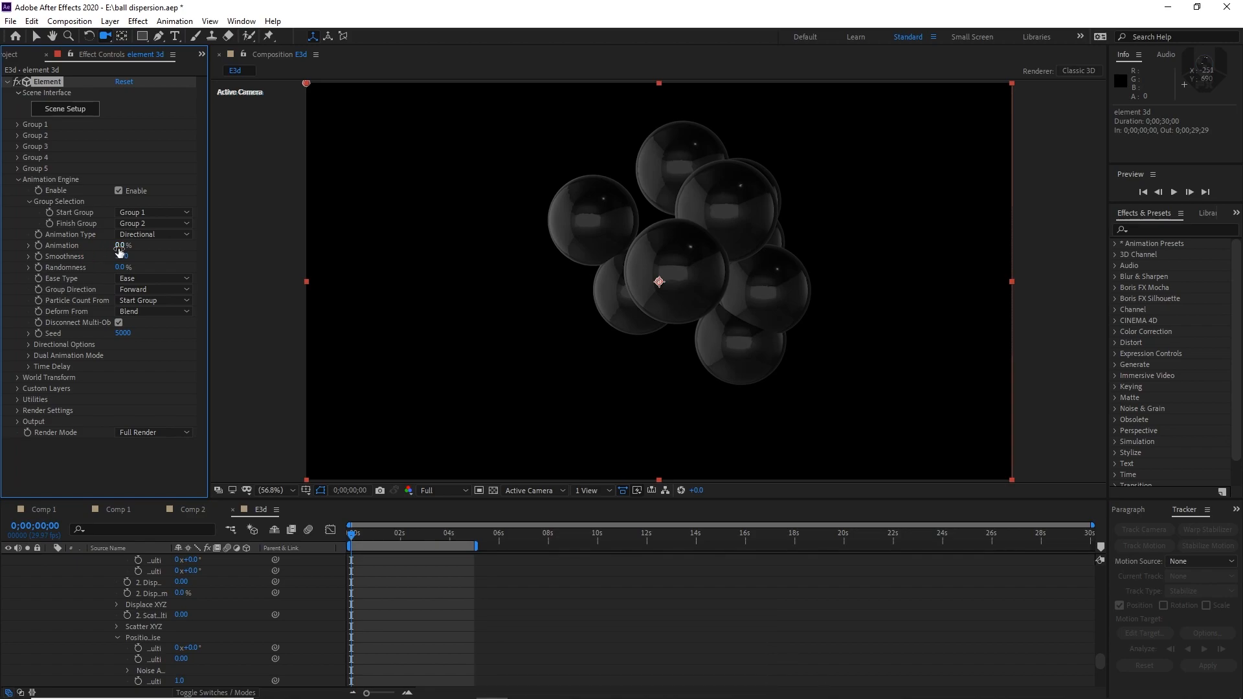
pyautogui.moveTo(119, 247)
pyautogui.mouseDown()
pyautogui.moveTo(166, 249)
pyautogui.moveTo(139, 249)
pyautogui.mouseUp()
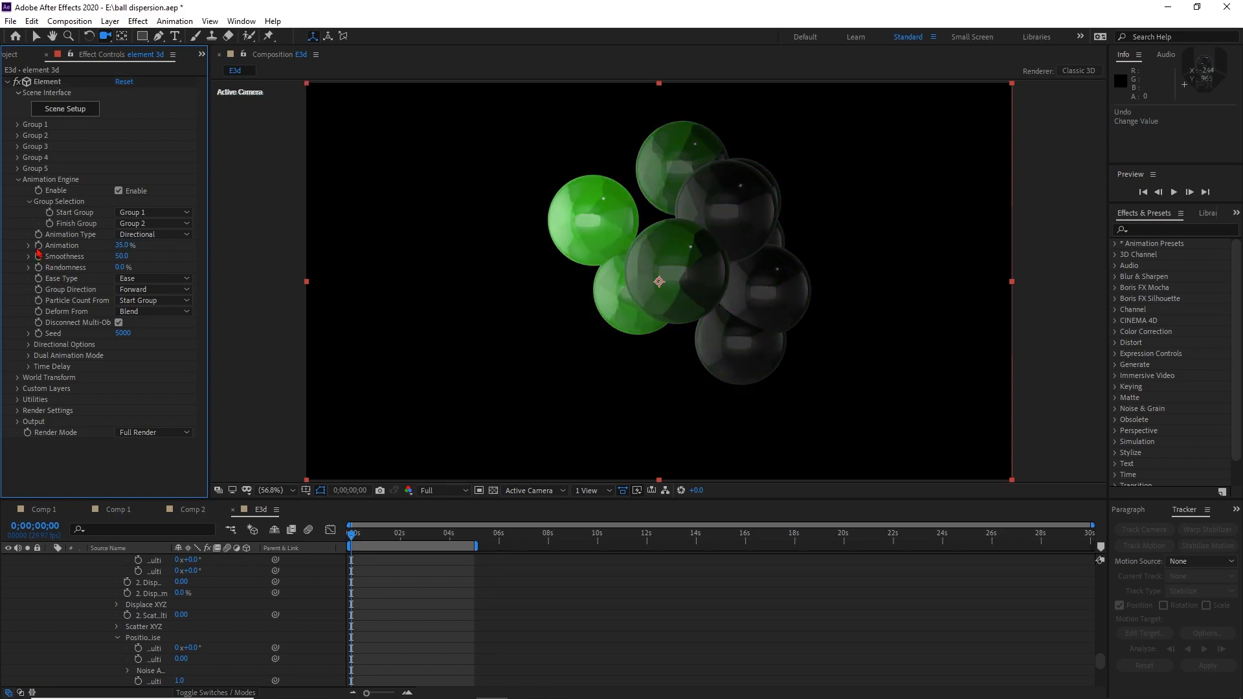
pyautogui.click(38, 246)
pyautogui.moveTo(121, 247); pyautogui.dragTo(90, 255)
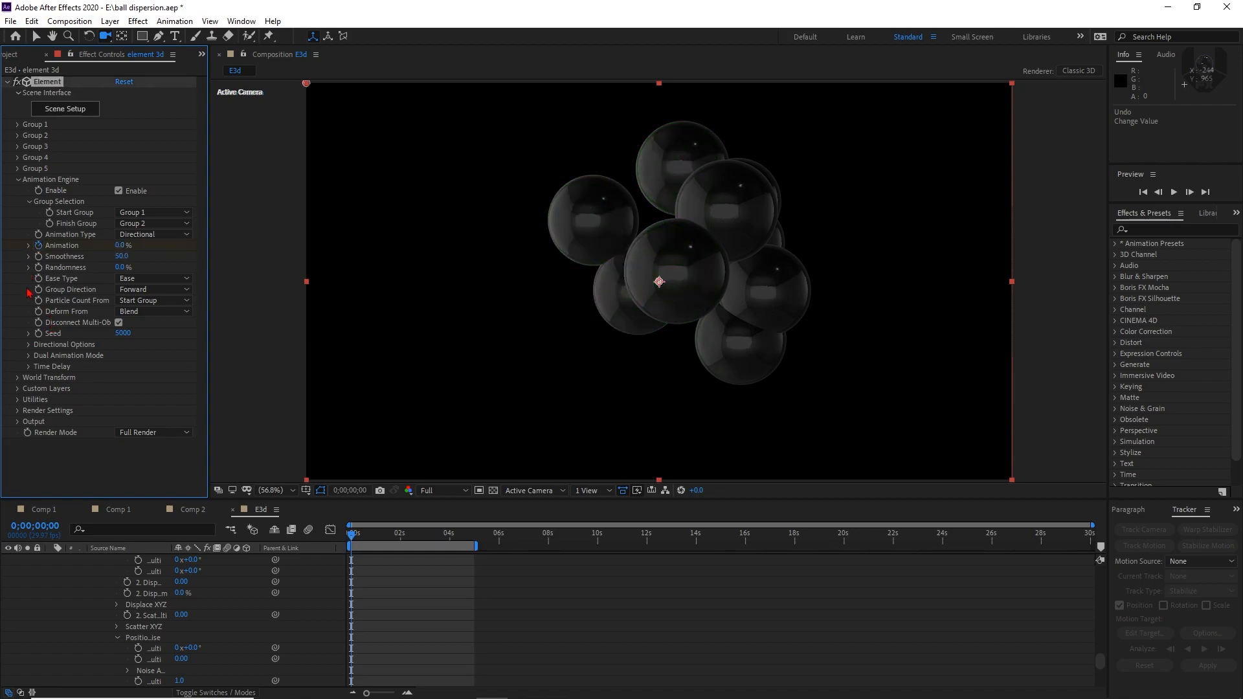
pyautogui.moveTo(379, 541); pyautogui.dragTo(477, 545)
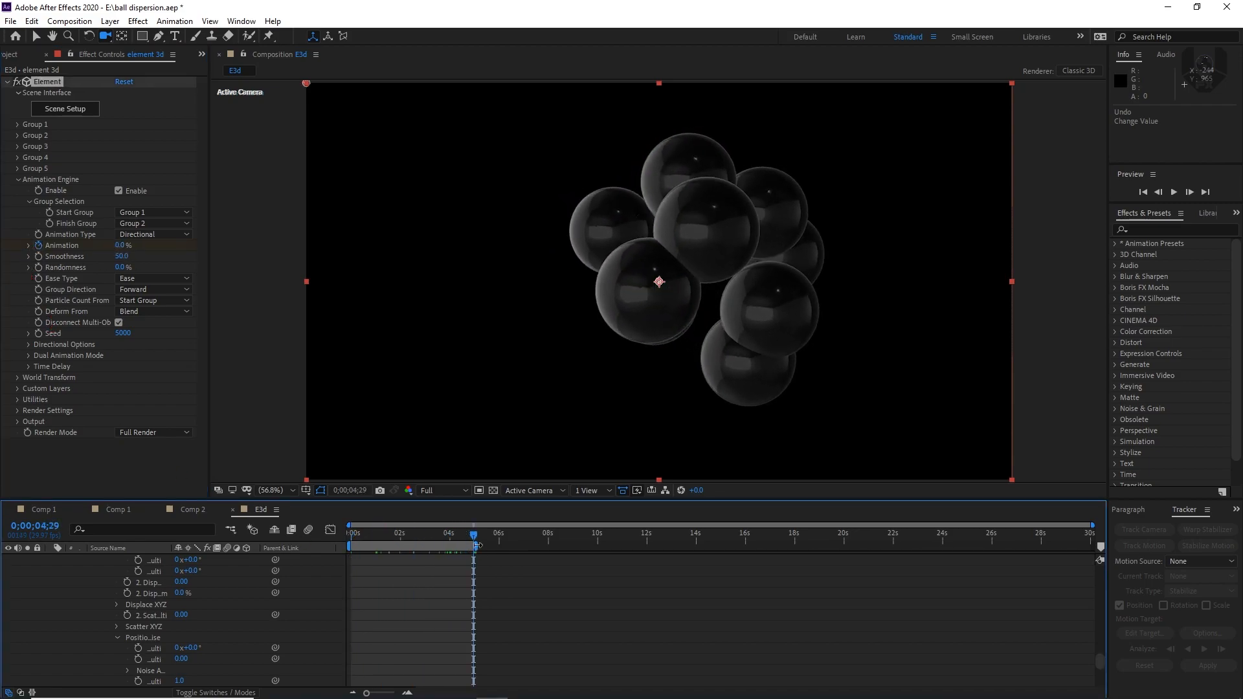
pyautogui.moveTo(122, 248); pyautogui.dragTo(392, 272)
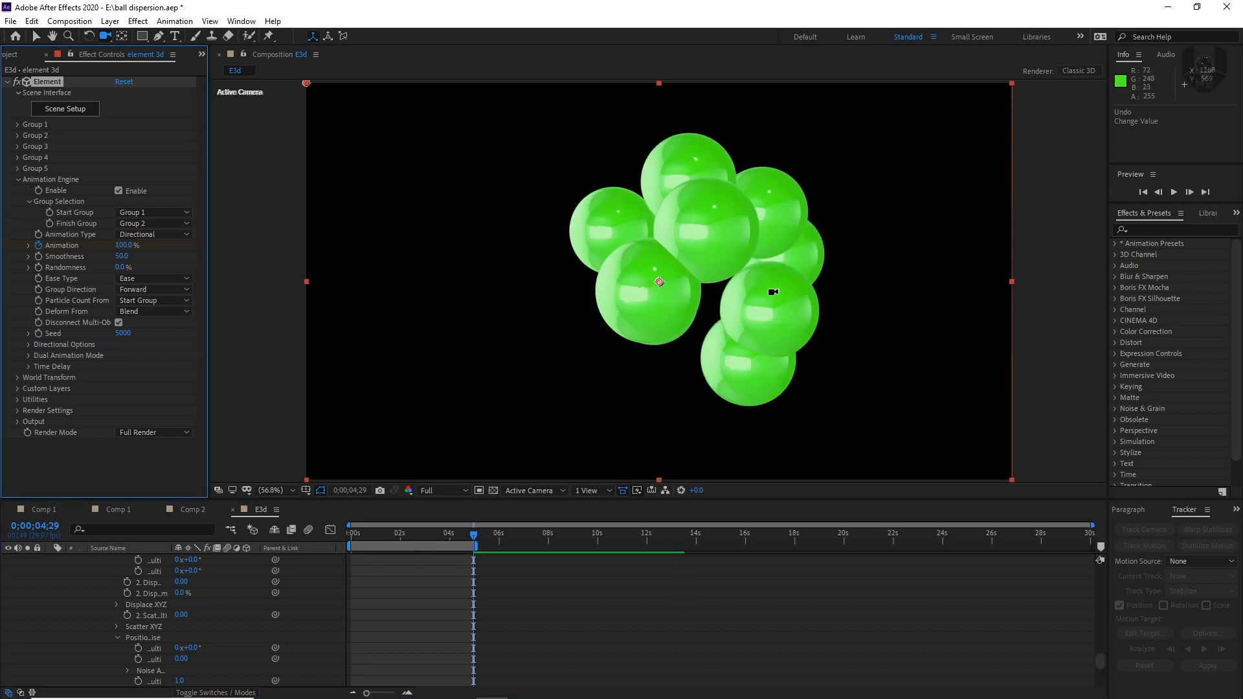
# At 0;00;01;28, set Group 2's Multi-Object Displace to 0.81, scatter multiplier to 1.98 and Position Noise amount to 0.10
pyautogui.moveTo(475, 536); pyautogui.dragTo(399, 567)
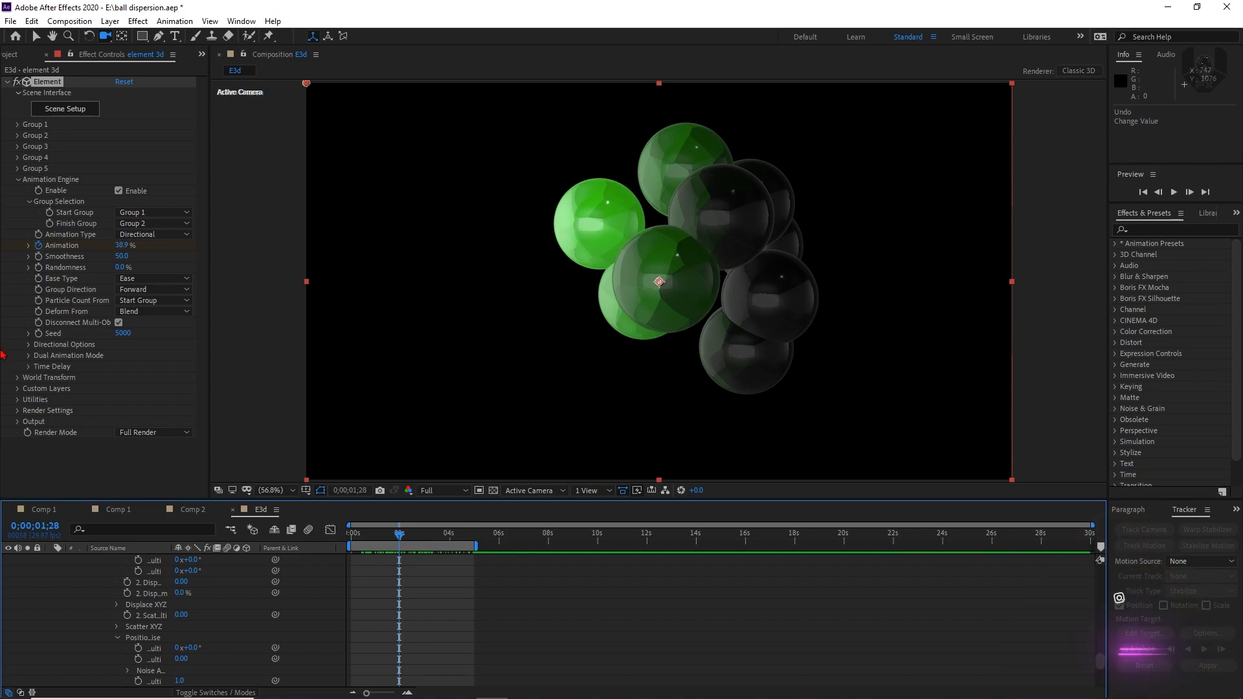
pyautogui.click(18, 135)
pyautogui.scroll(-10, 11, 303)
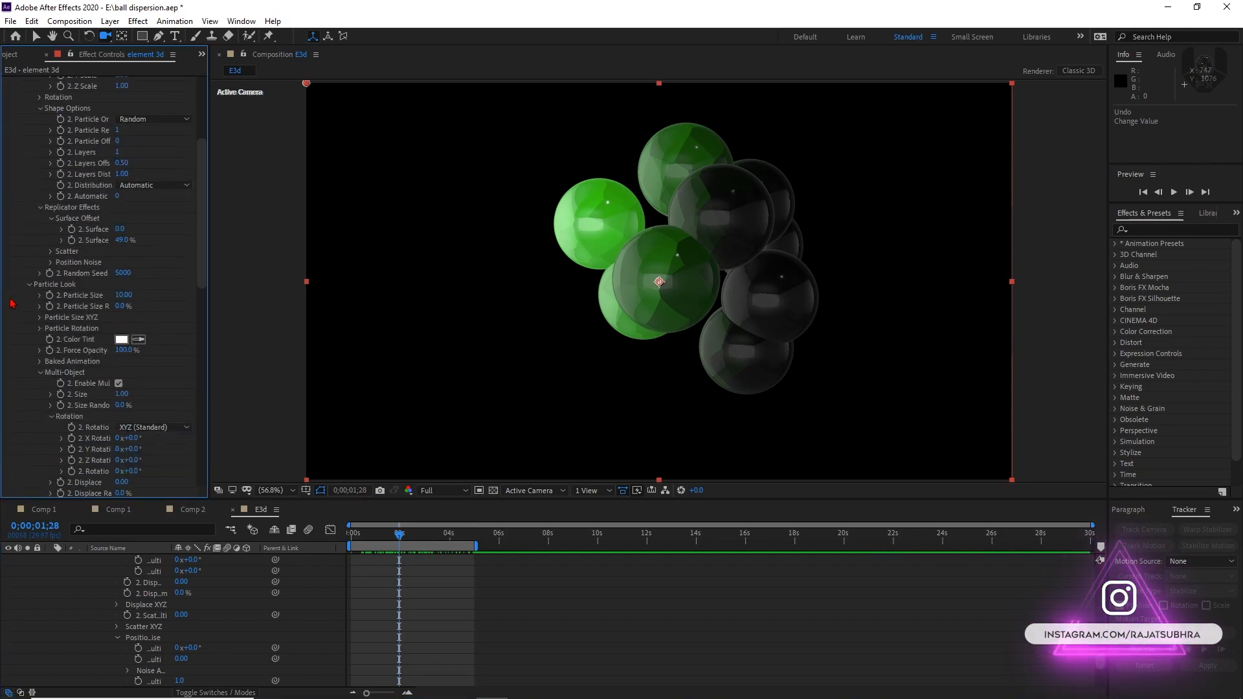
pyautogui.scroll(-5, 20, 272)
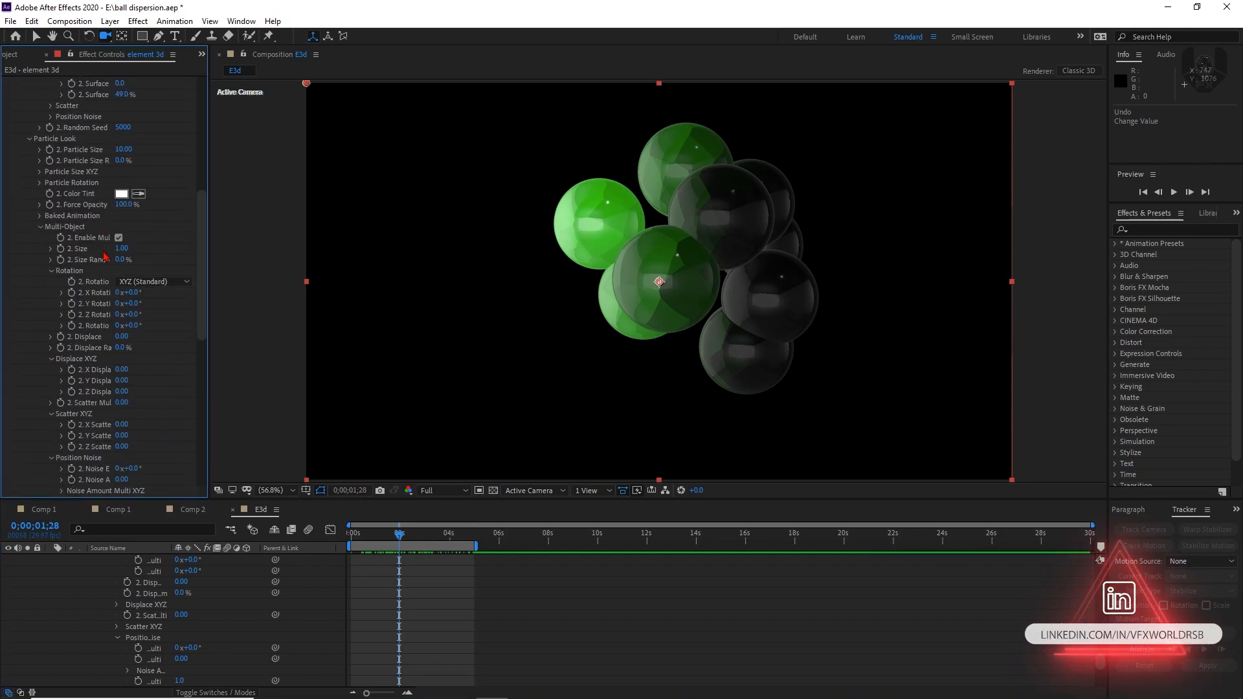
pyautogui.scroll(-5, 103, 256)
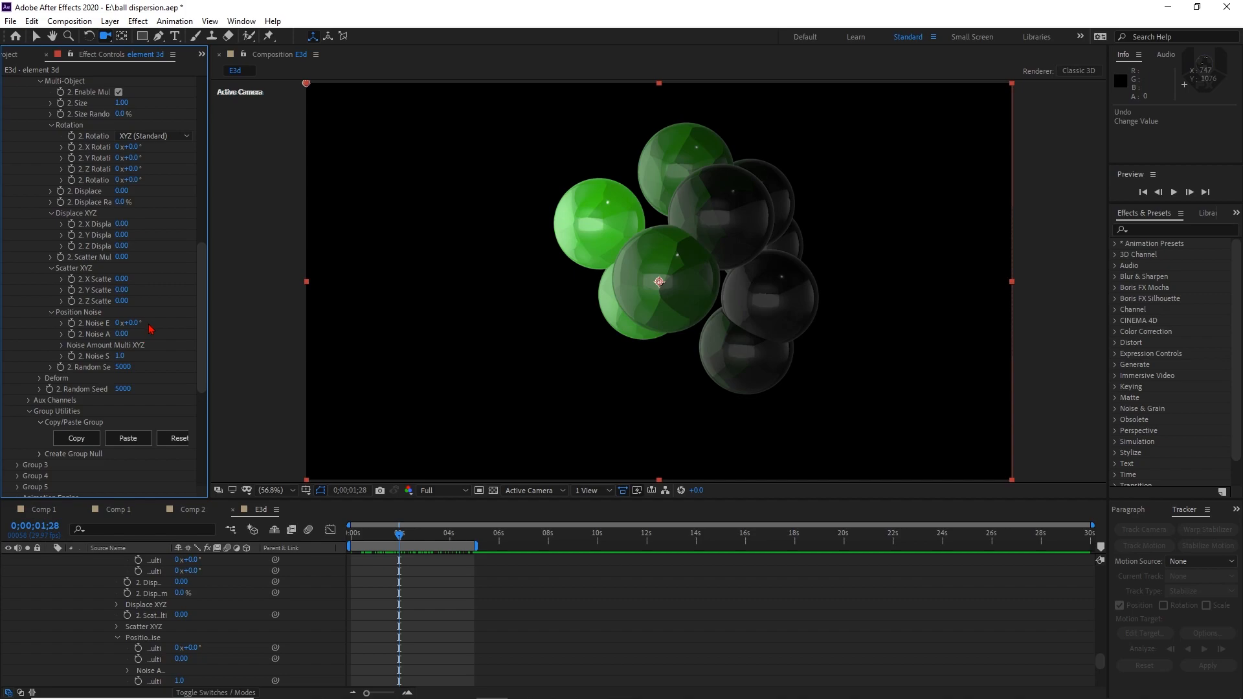
pyautogui.moveTo(123, 189); pyautogui.dragTo(243, 250)
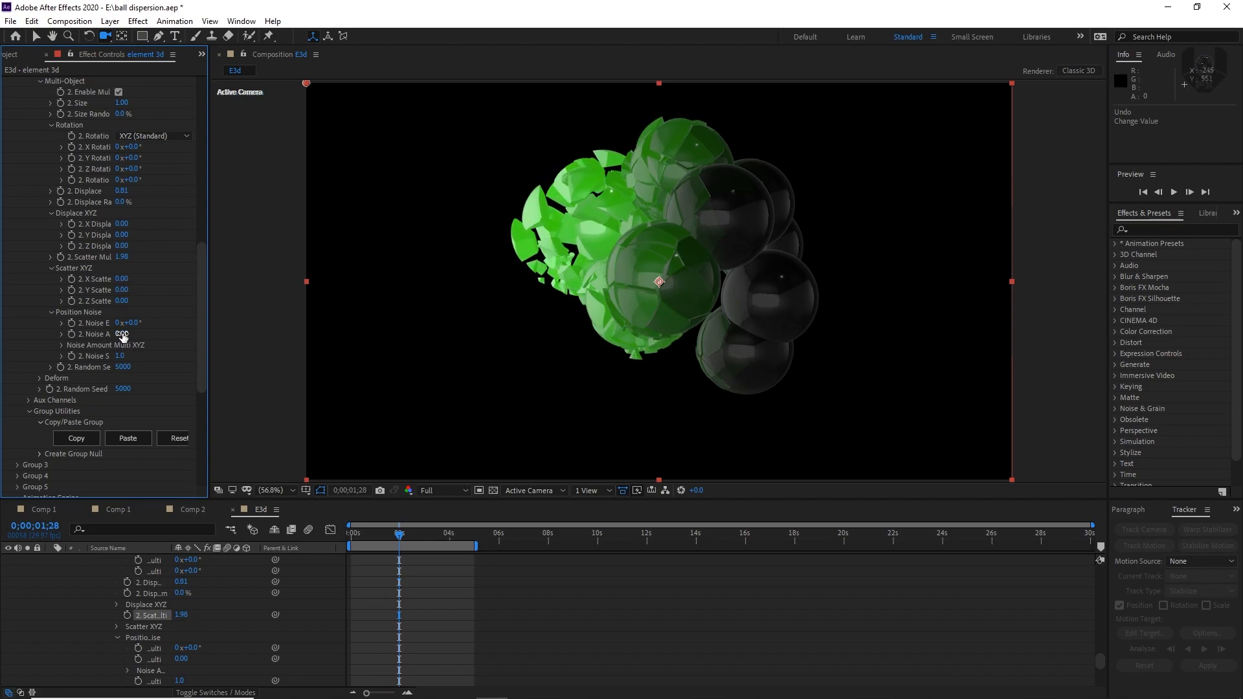
pyautogui.moveTo(125, 334); pyautogui.dragTo(131, 338)
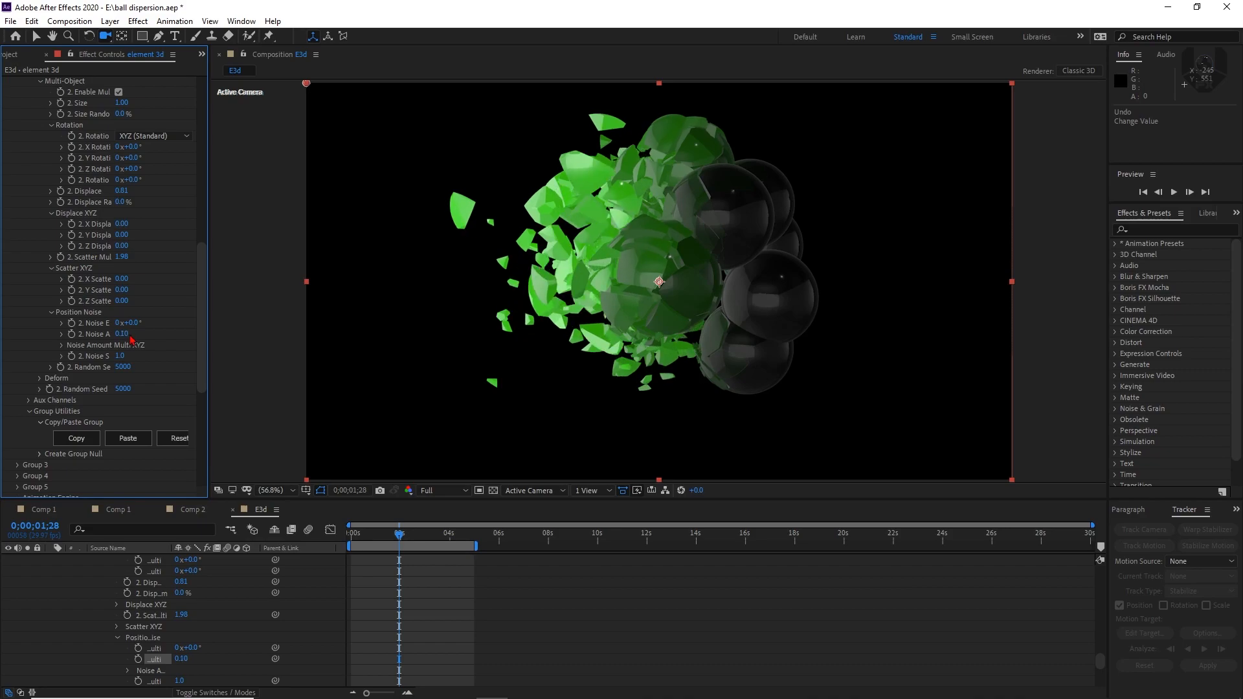
# Set Group 2's Multi-Object Size to 0.00 and check the shrinking fragments at 0;00;02;06
pyautogui.moveTo(406, 541); pyautogui.dragTo(467, 537)
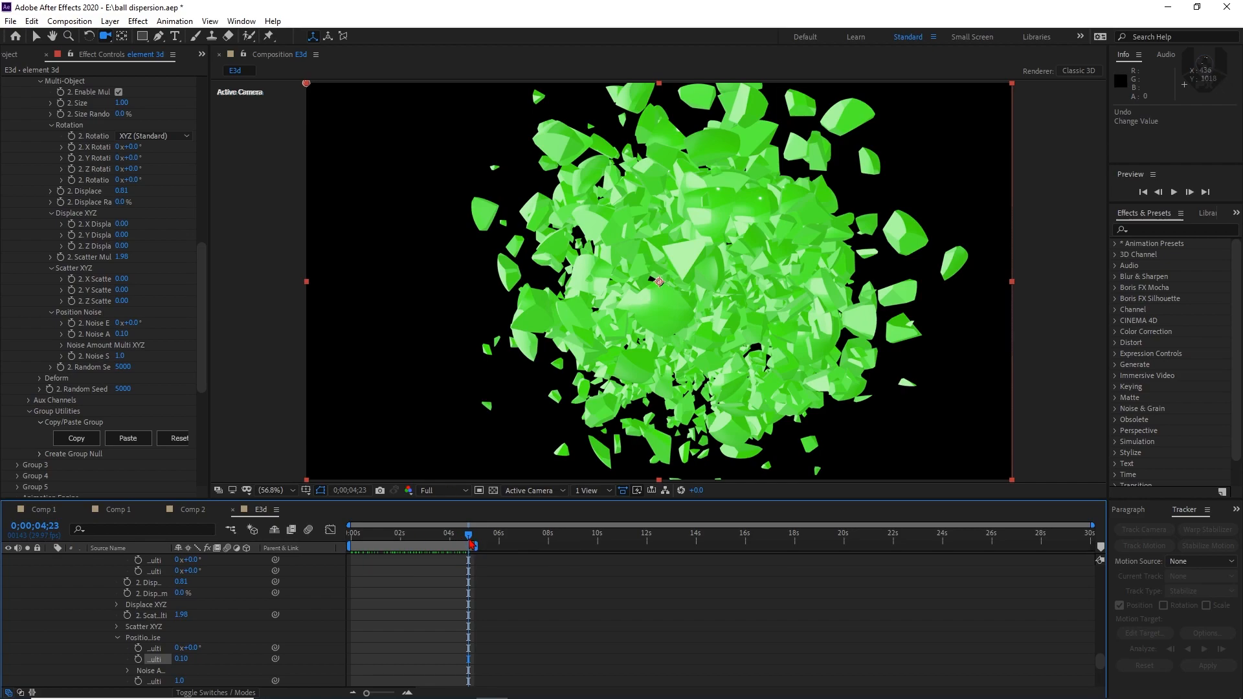
pyautogui.moveTo(468, 537); pyautogui.dragTo(458, 537)
pyautogui.scroll(4, 37, 273)
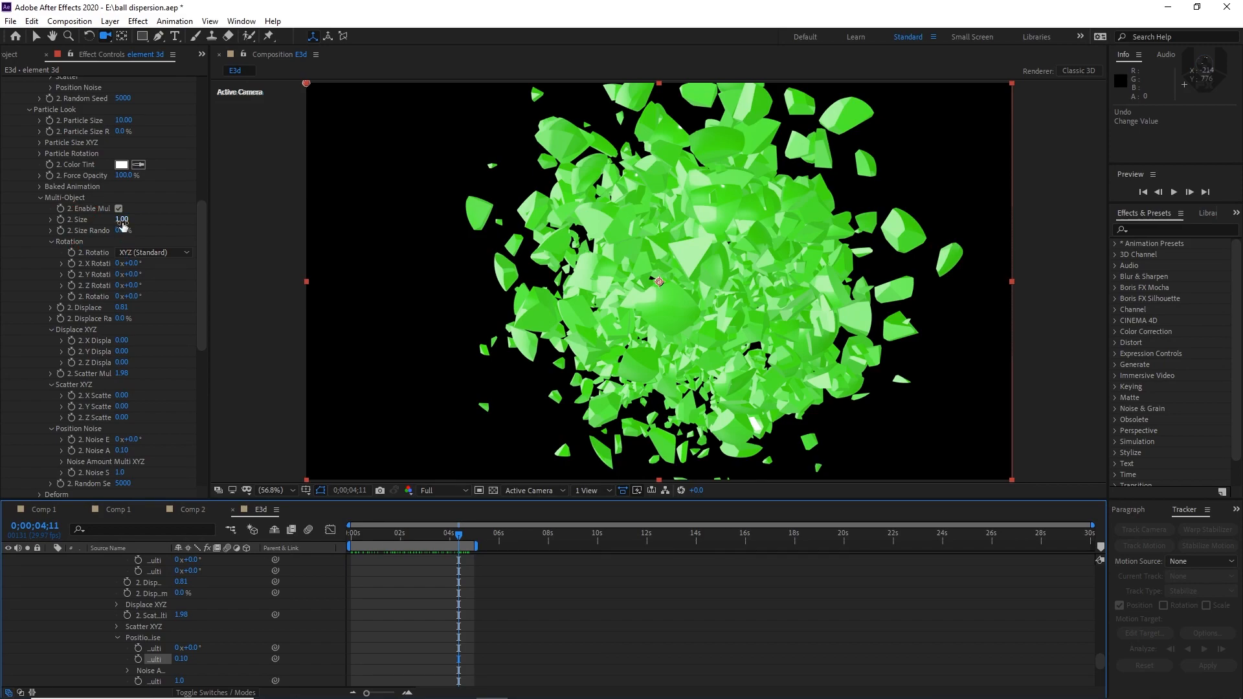
pyautogui.moveTo(108, 223); pyautogui.dragTo(2, 242)
pyautogui.moveTo(450, 541); pyautogui.dragTo(406, 541)
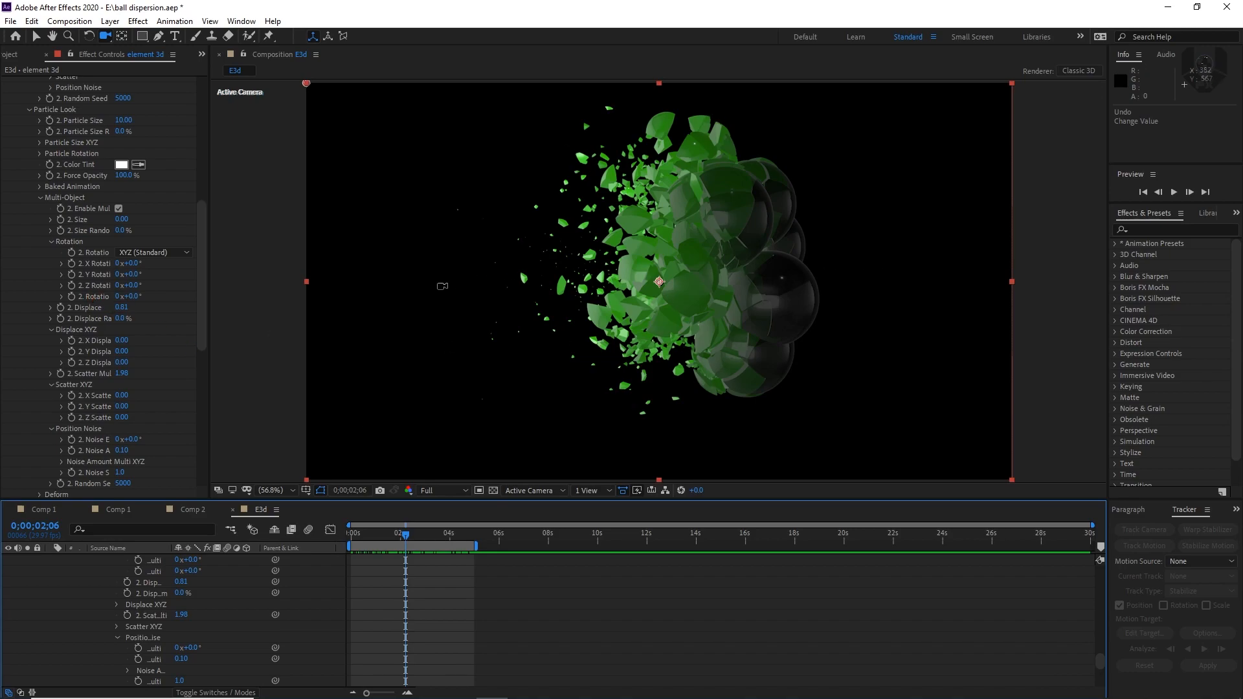
# Set the Animation Engine's directional Pitch (Vertical) to about -52° and scrub through the dispersion
pyautogui.scroll(-13, 46, 260)
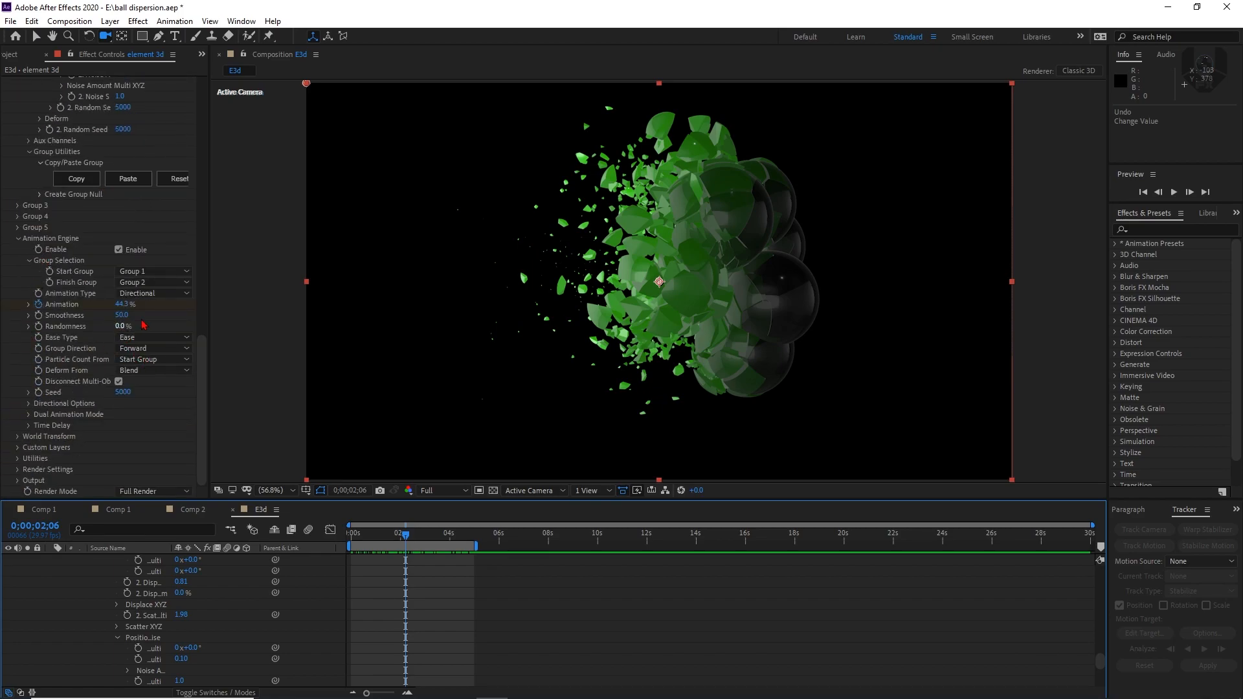
pyautogui.click(29, 404)
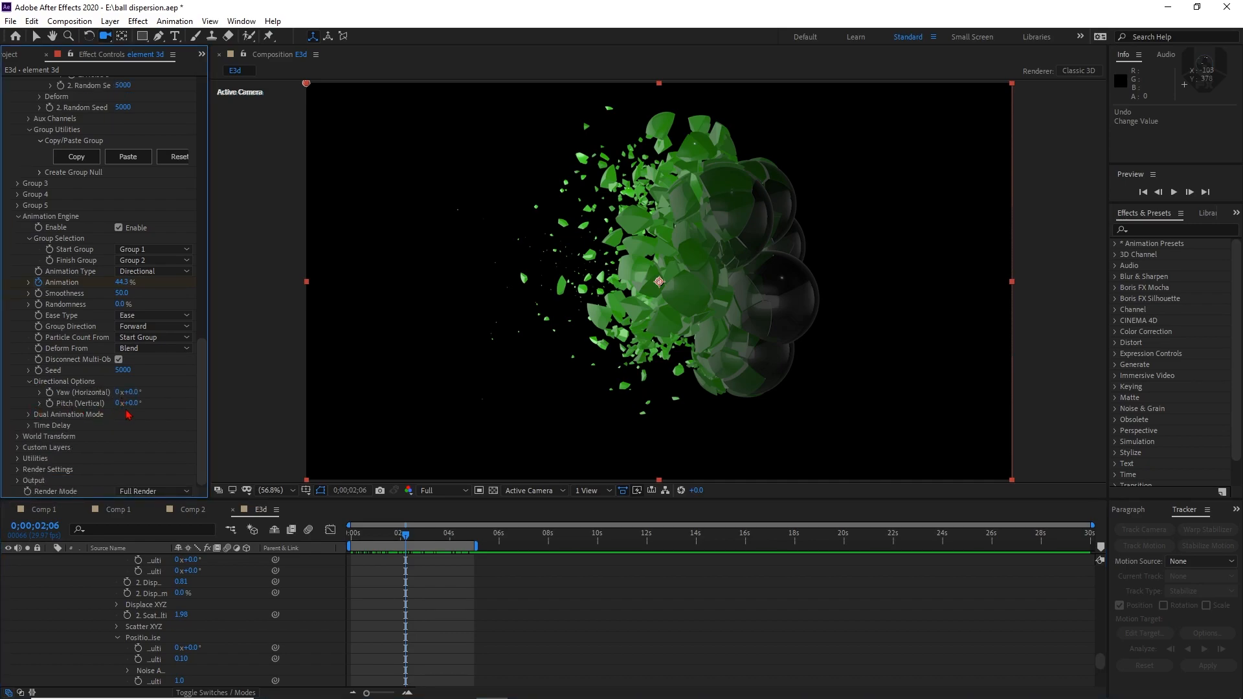
pyautogui.moveTo(135, 409); pyautogui.dragTo(105, 412)
pyautogui.moveTo(352, 534); pyautogui.dragTo(481, 538)
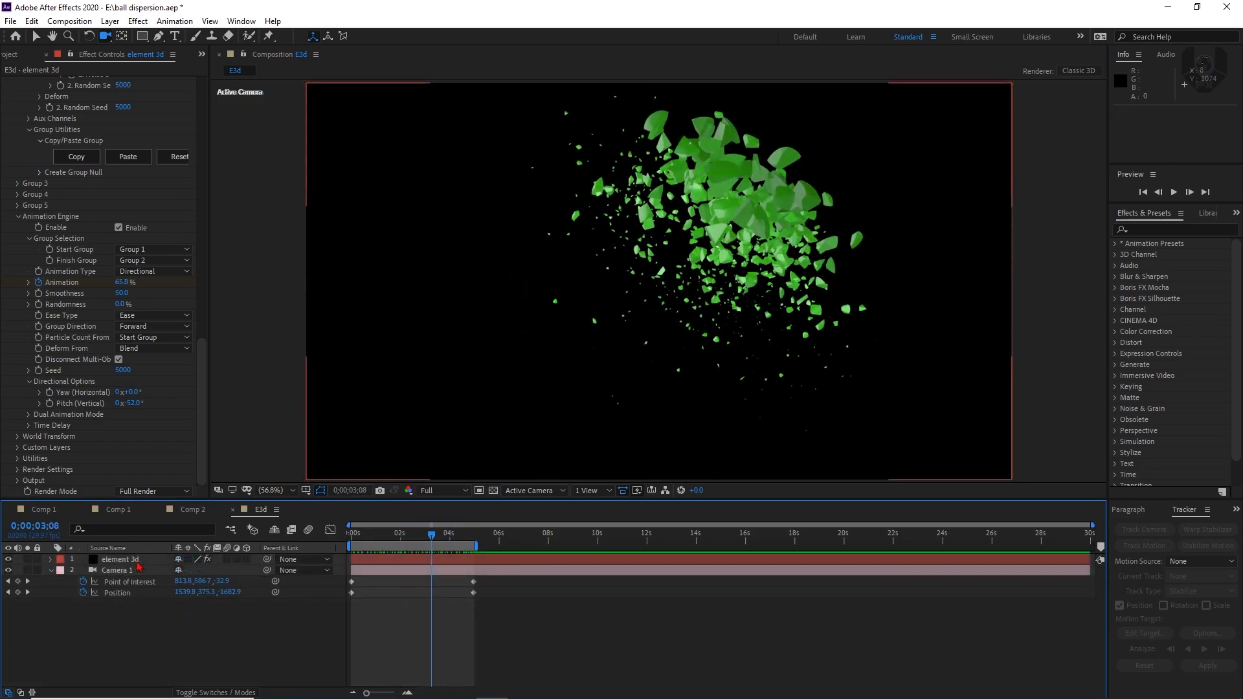
# Move the element 3d layer's last Animation keyframe to about 4 seconds and apply Easy Ease to both Animation keyframes
pyautogui.click(136, 562)
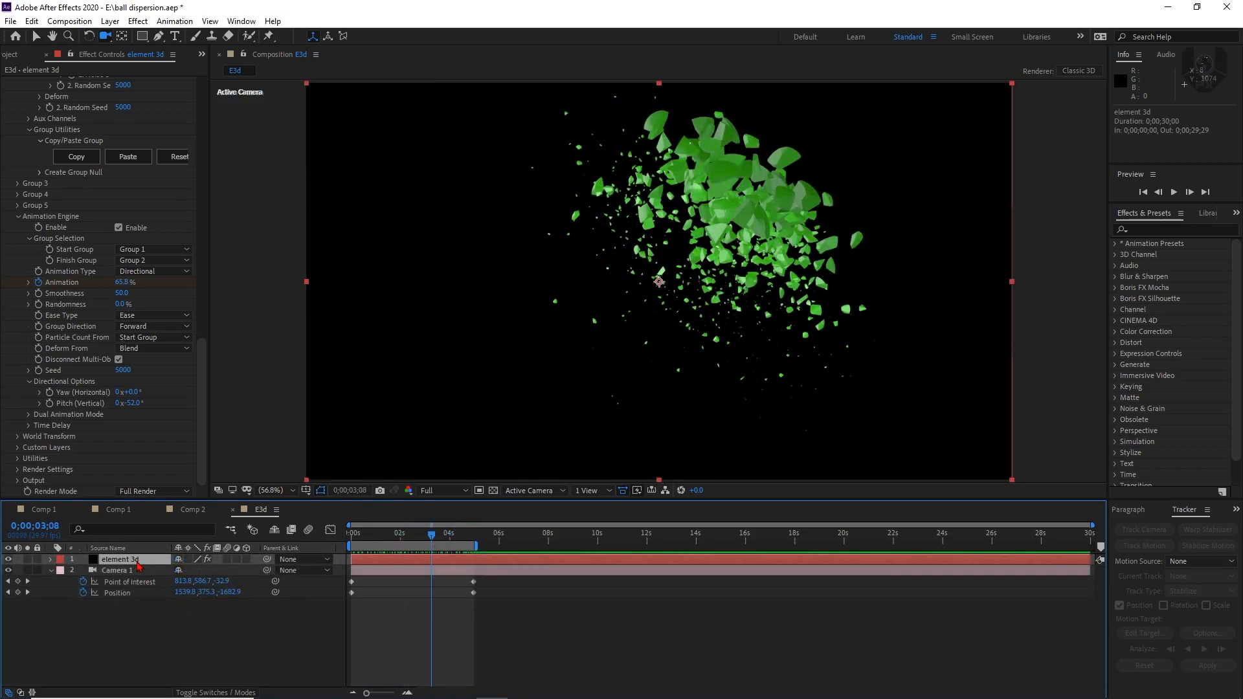
pyautogui.press('u')
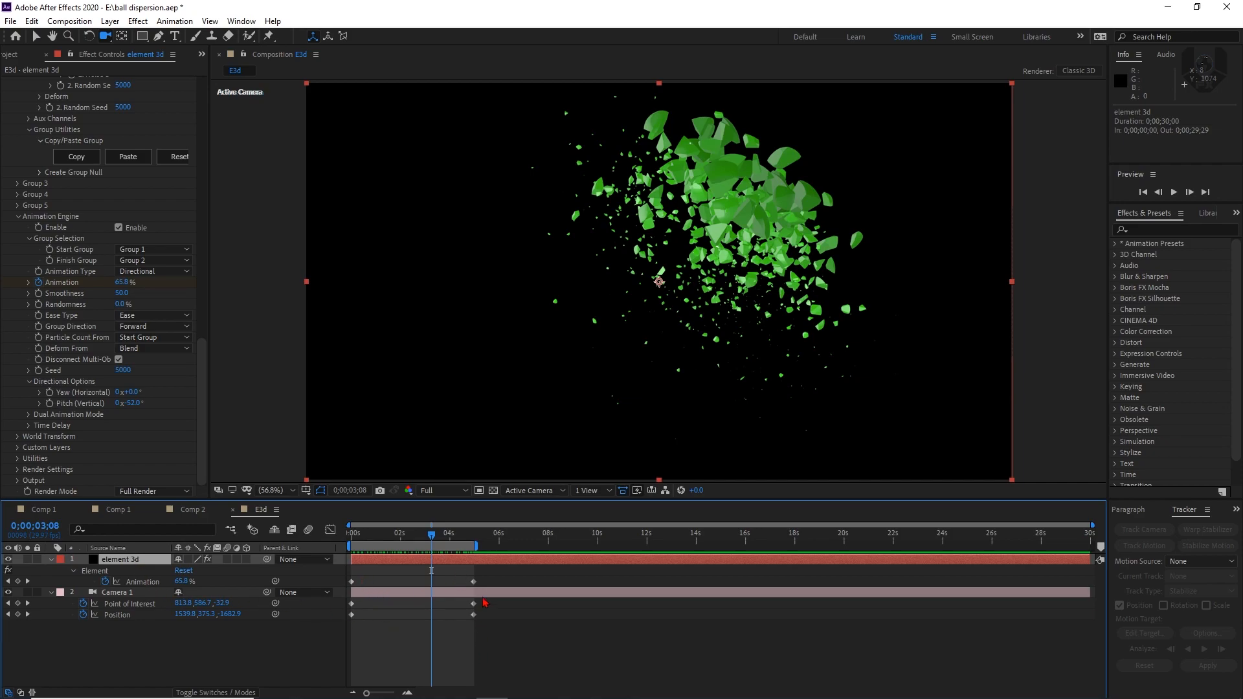
pyautogui.click(474, 582)
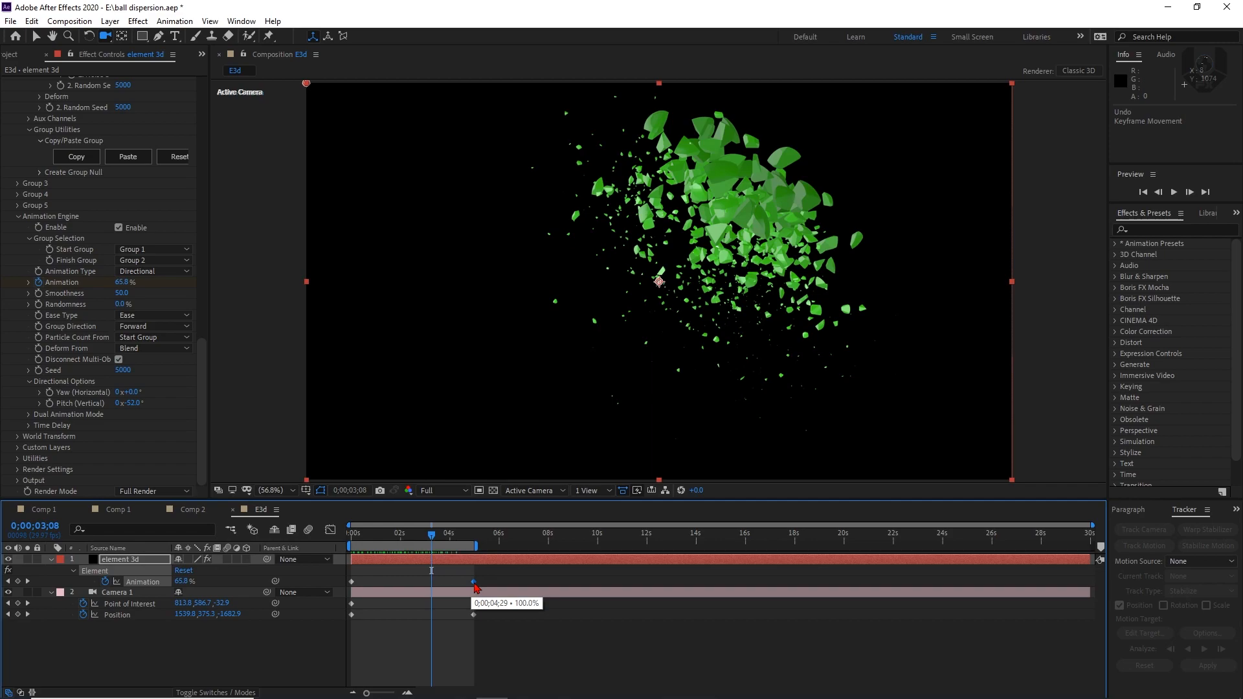
pyautogui.moveTo(474, 582); pyautogui.dragTo(341, 590)
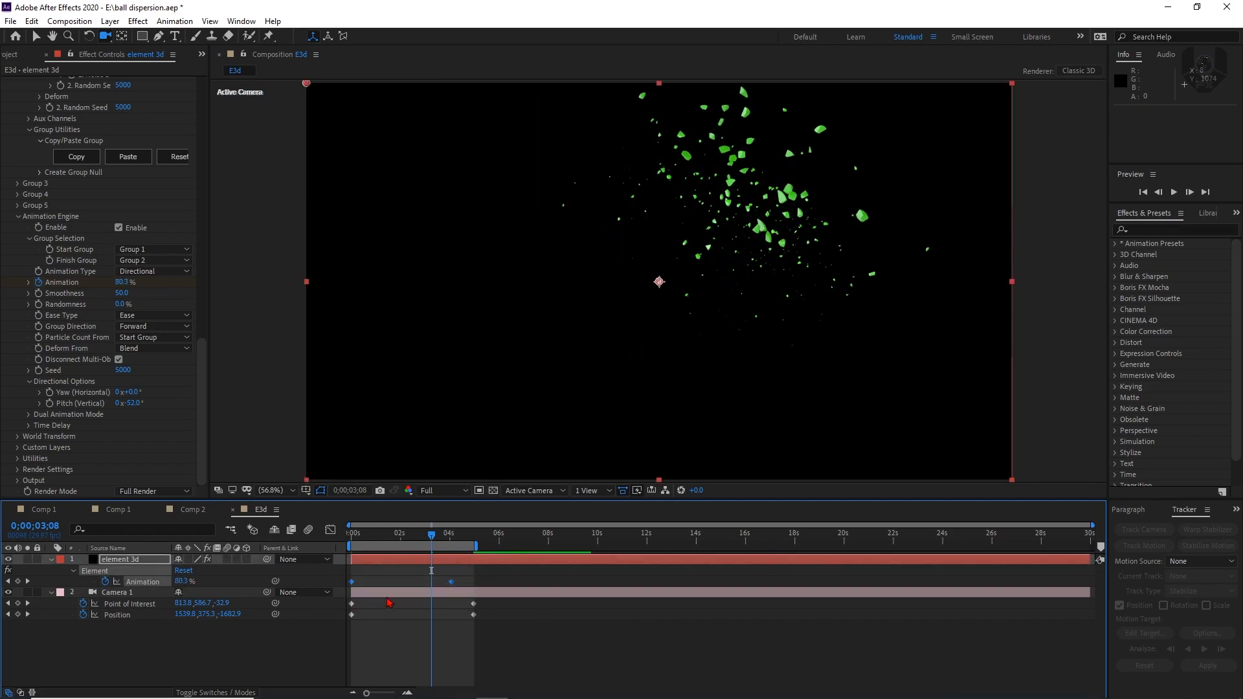
pyautogui.press('F9')
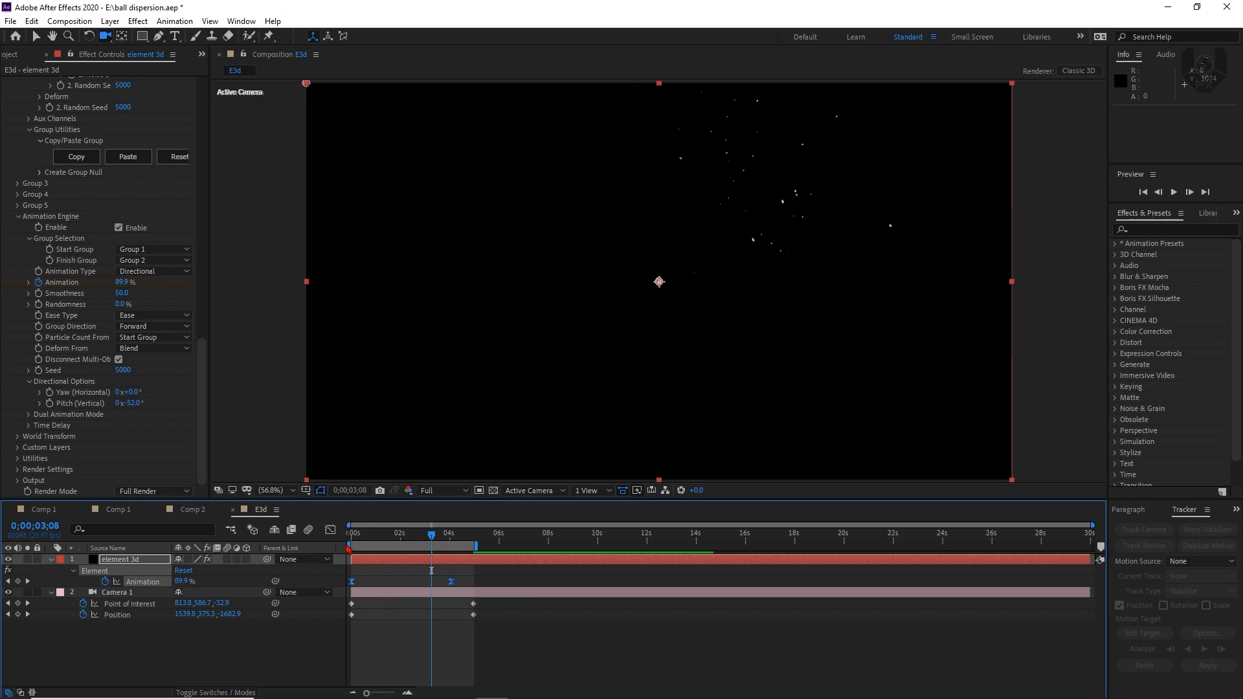
# Lengthen the ease of both Animation keyframes in the speed graph into a steep central peak, and preview from the start
pyautogui.click(331, 531)
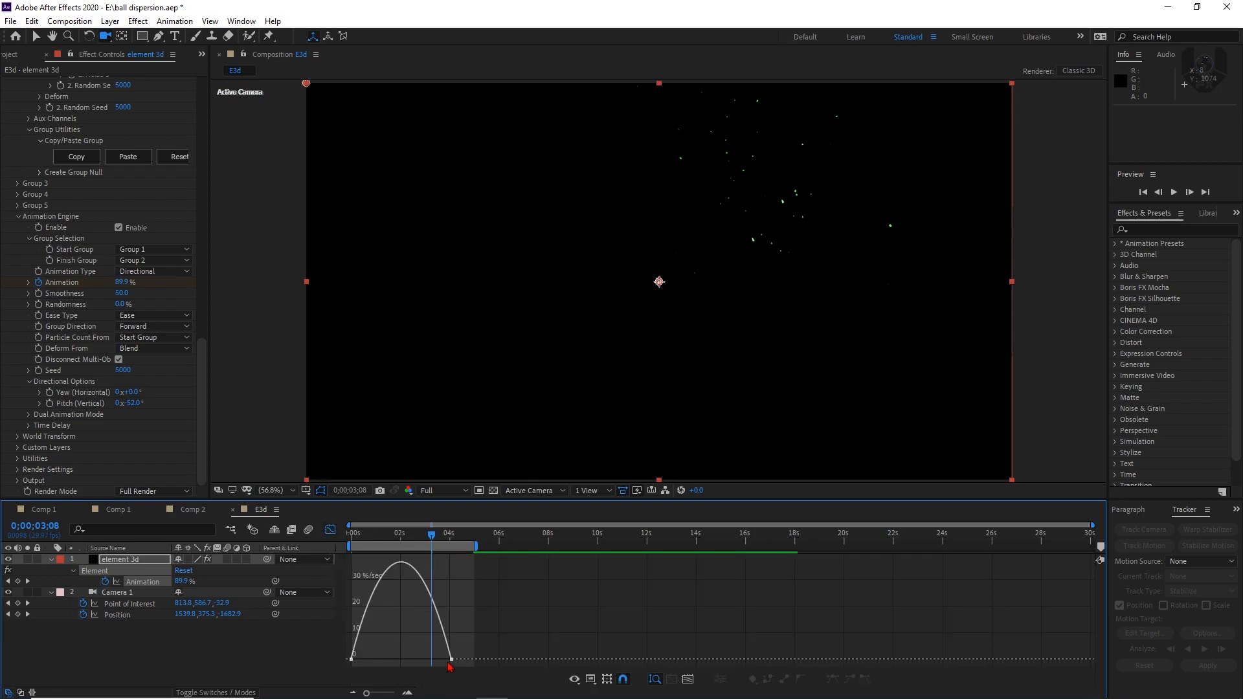
pyautogui.click(451, 660)
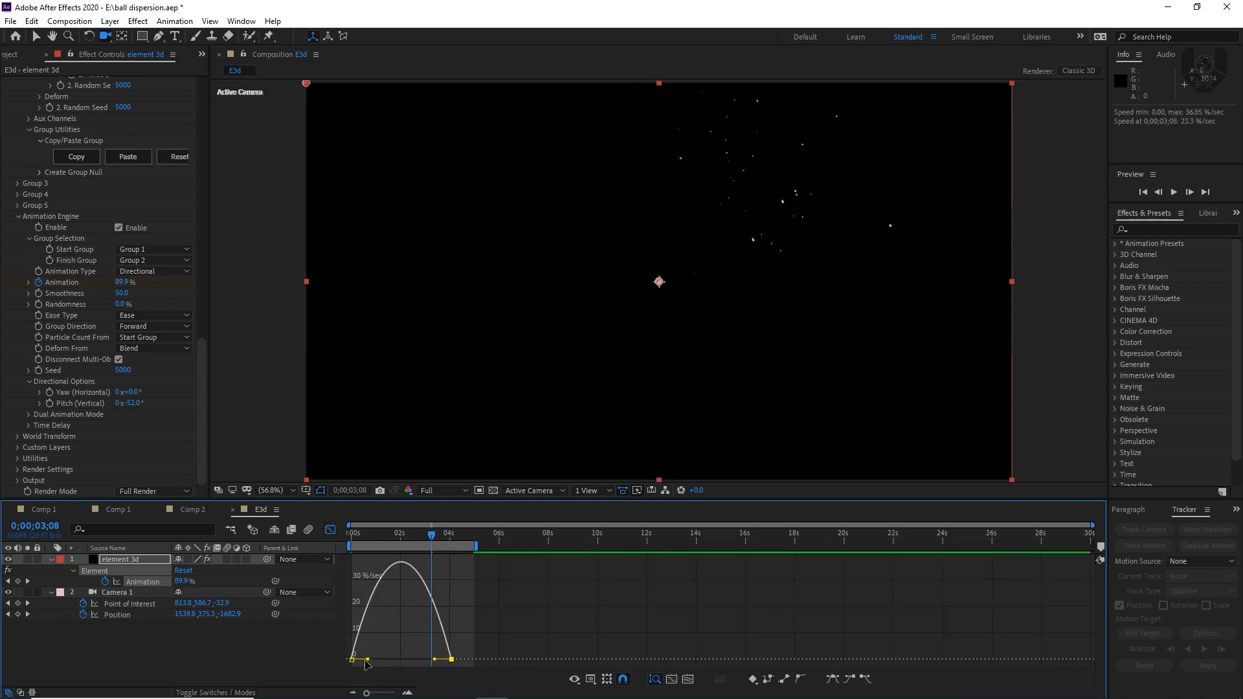
pyautogui.moveTo(369, 660); pyautogui.dragTo(420, 660)
pyautogui.press('Home')
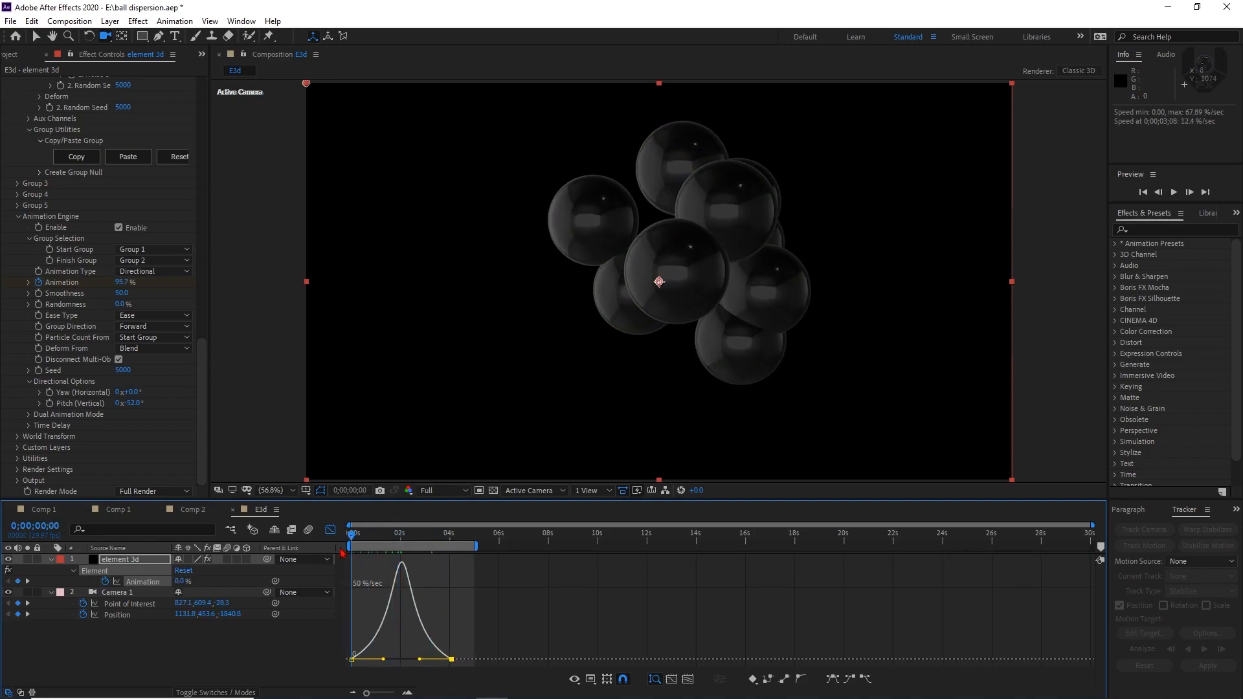
pyautogui.press('space')
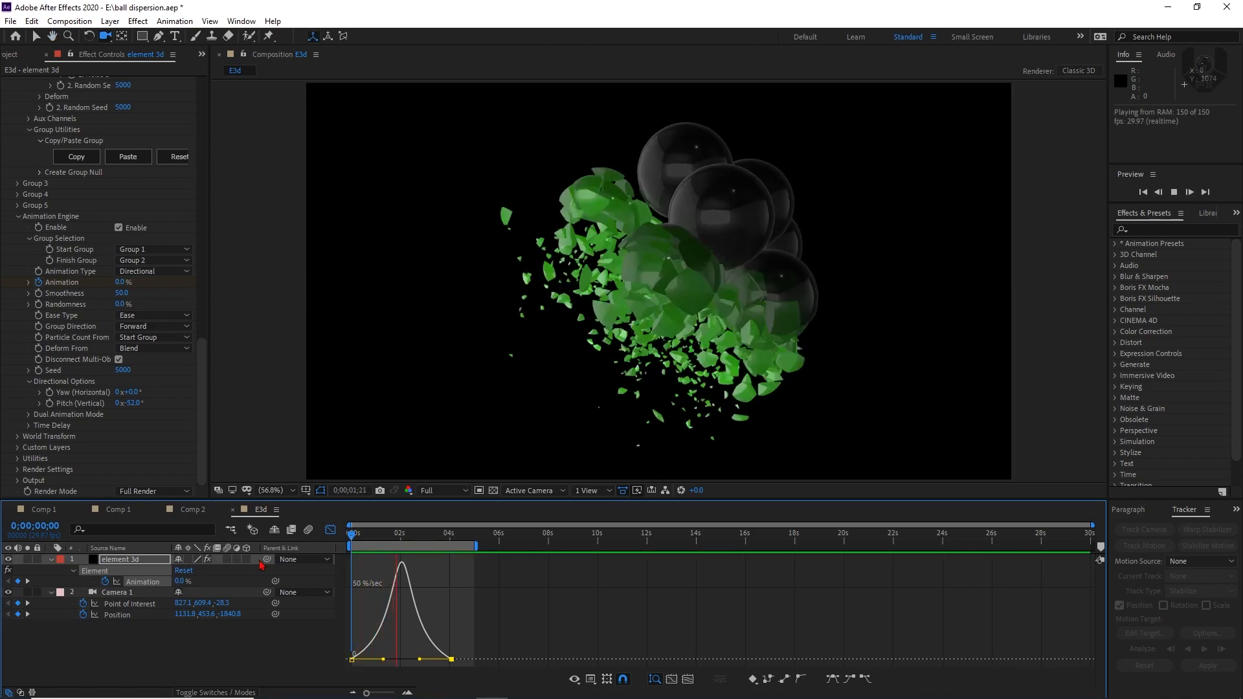
# Extend the end of the Element Animation by moving its last keyframe to just before 5 seconds, and preview from the start
pyautogui.press('space')
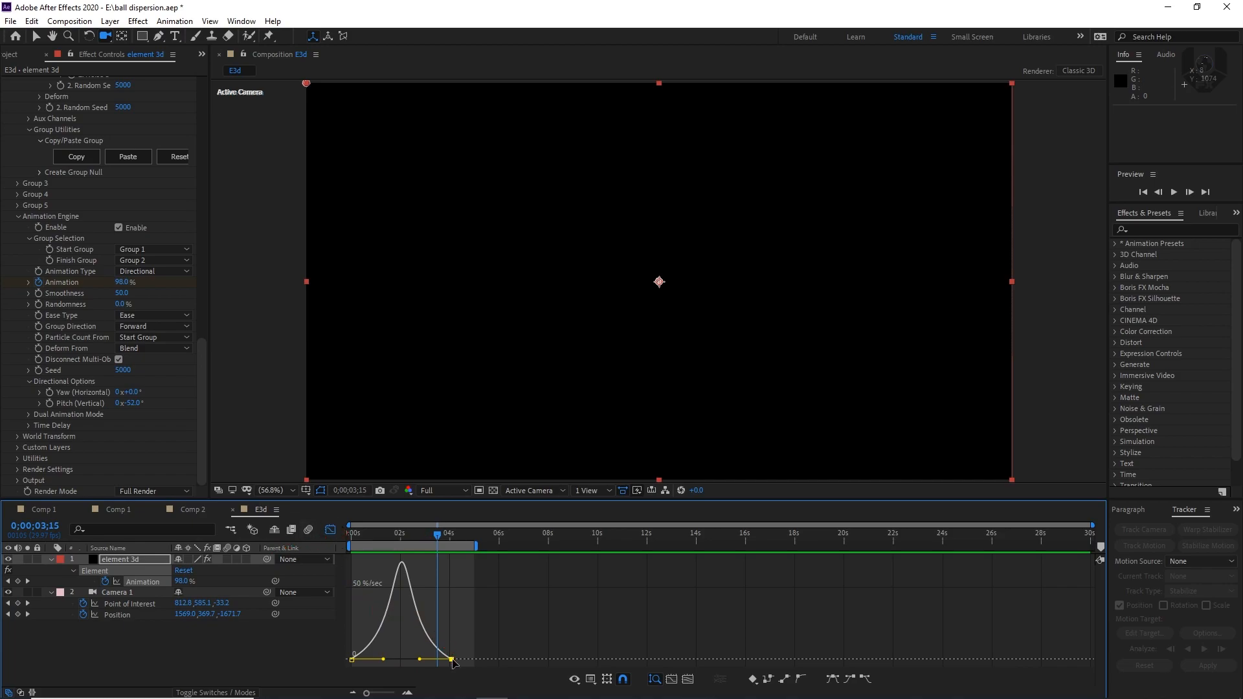
pyautogui.moveTo(451, 659); pyautogui.dragTo(424, 660)
pyautogui.moveTo(426, 538); pyautogui.dragTo(335, 554)
pyautogui.press('space')
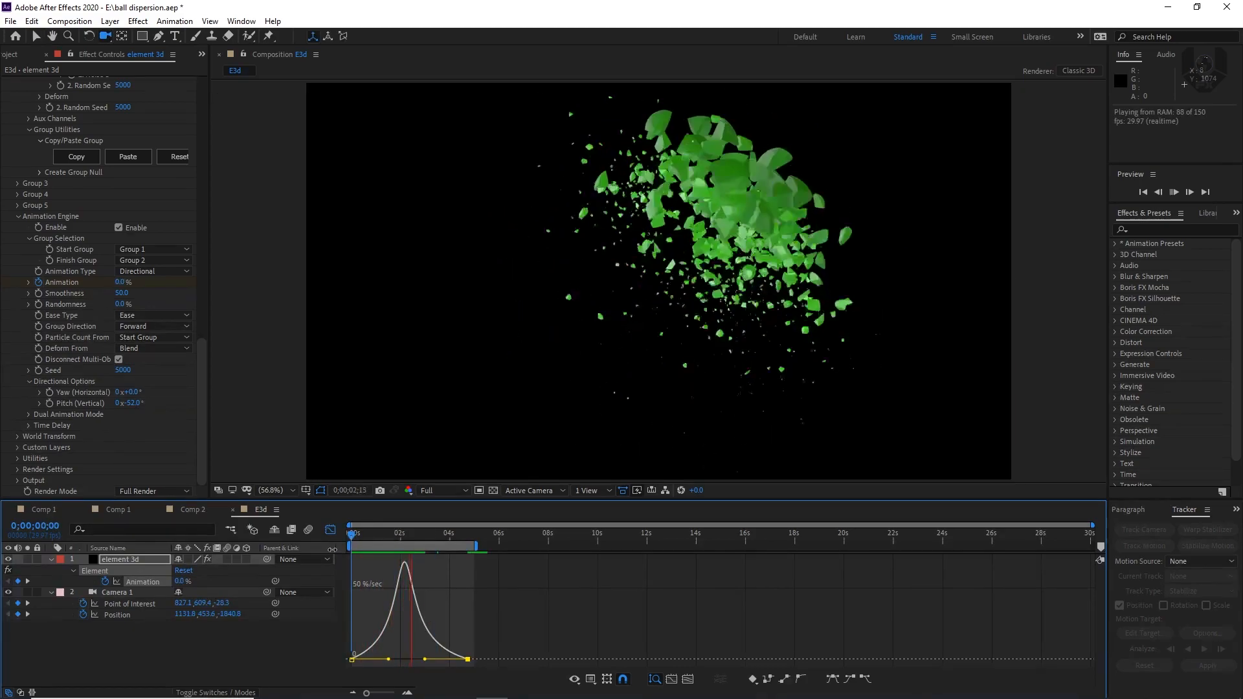
# Apply Easy Ease to all of Camera 1's Point of Interest and Position keyframes and check the frame at 0;00;02;04
pyautogui.click(331, 531)
pyautogui.moveTo(497, 599); pyautogui.dragTo(331, 644)
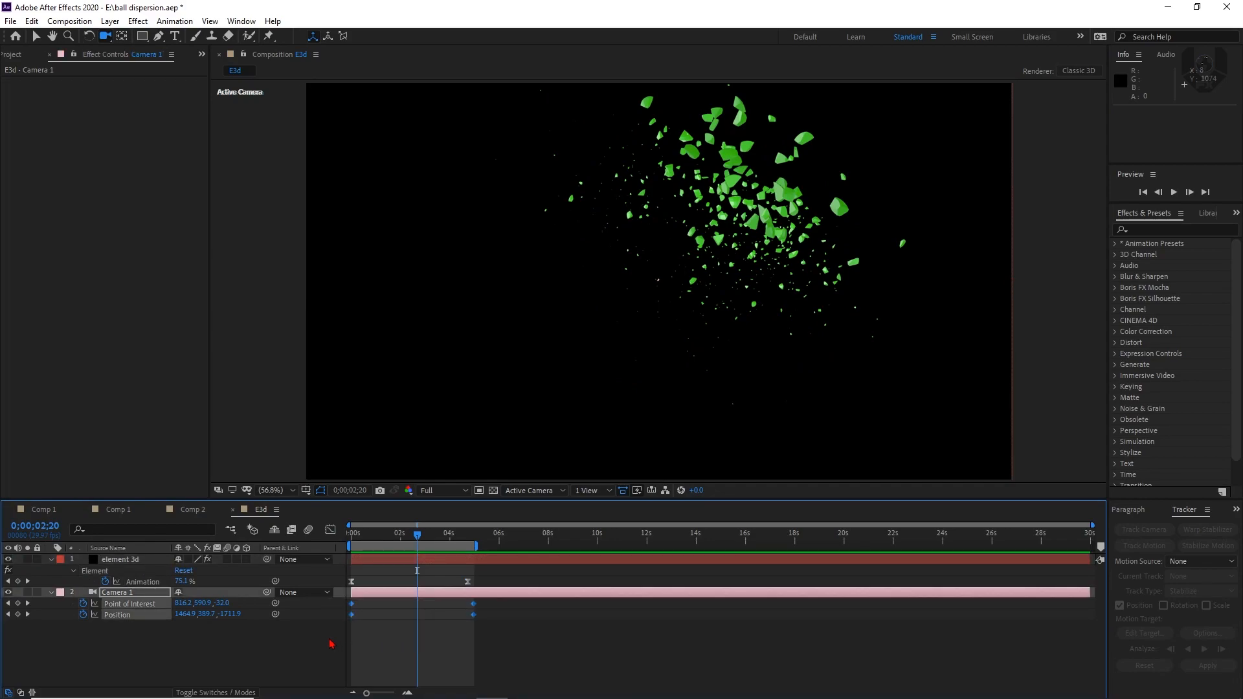
pyautogui.press('F9')
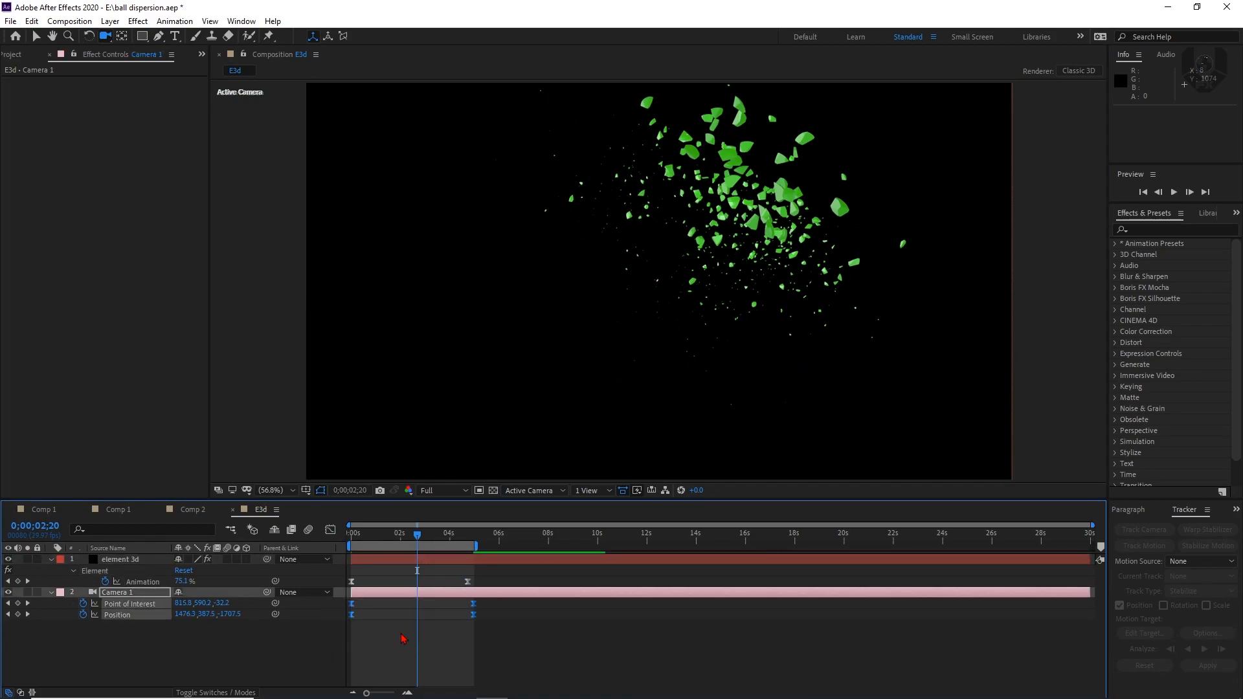
pyautogui.moveTo(417, 540)
pyautogui.mouseDown()
pyautogui.moveTo(444, 539)
pyautogui.moveTo(404, 547)
pyautogui.mouseUp()
# Create a black 1920 x 1080 solid named bg and place it beneath Camera 1 as the lowest layer
pyautogui.click(175, 644)
pyautogui.rightClick(175, 642)
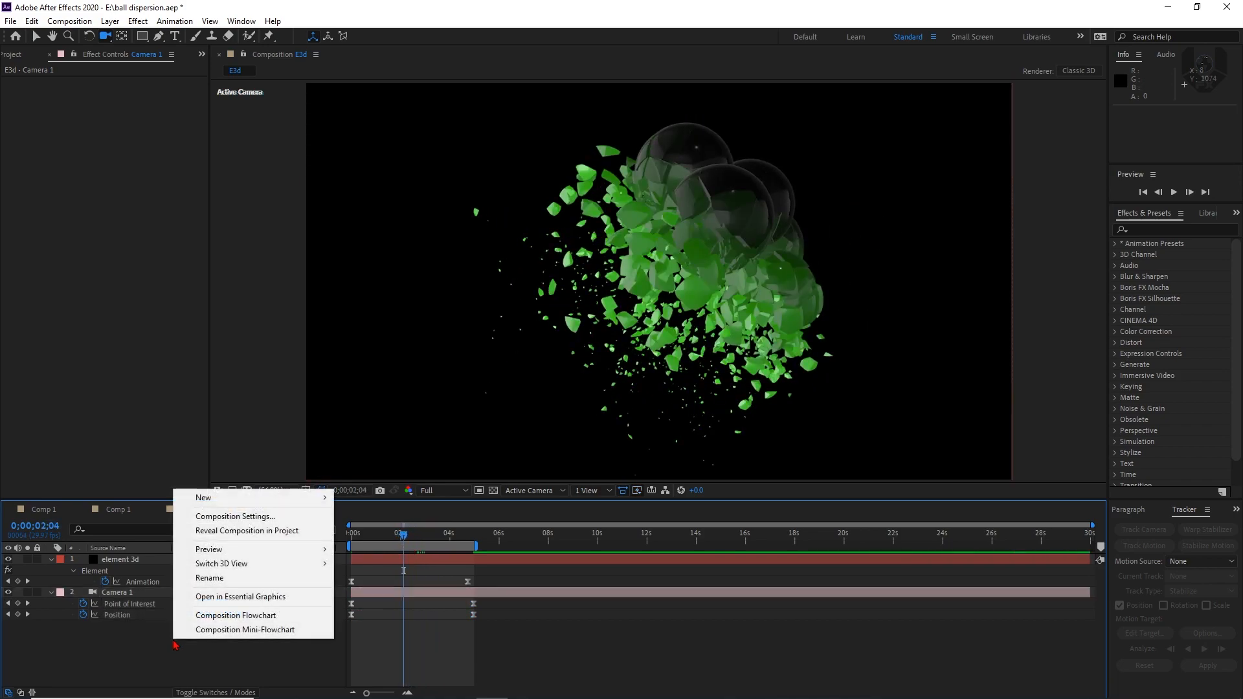
pyautogui.moveTo(244, 500)
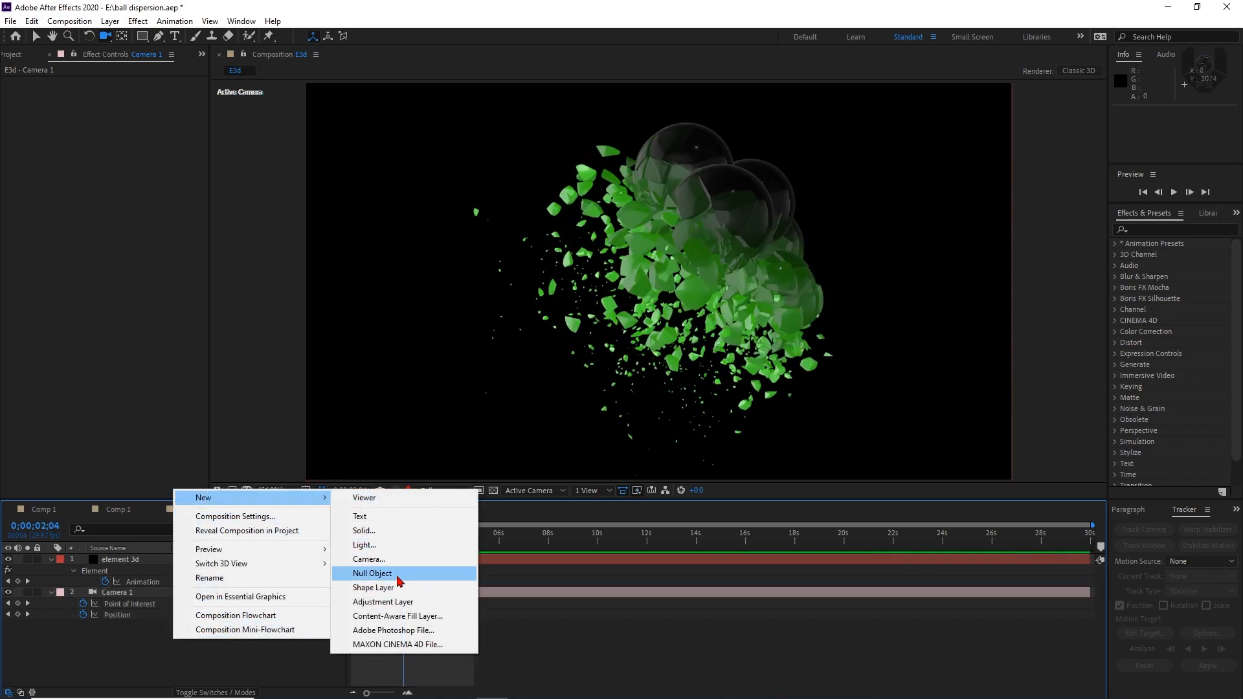
pyautogui.click(388, 531)
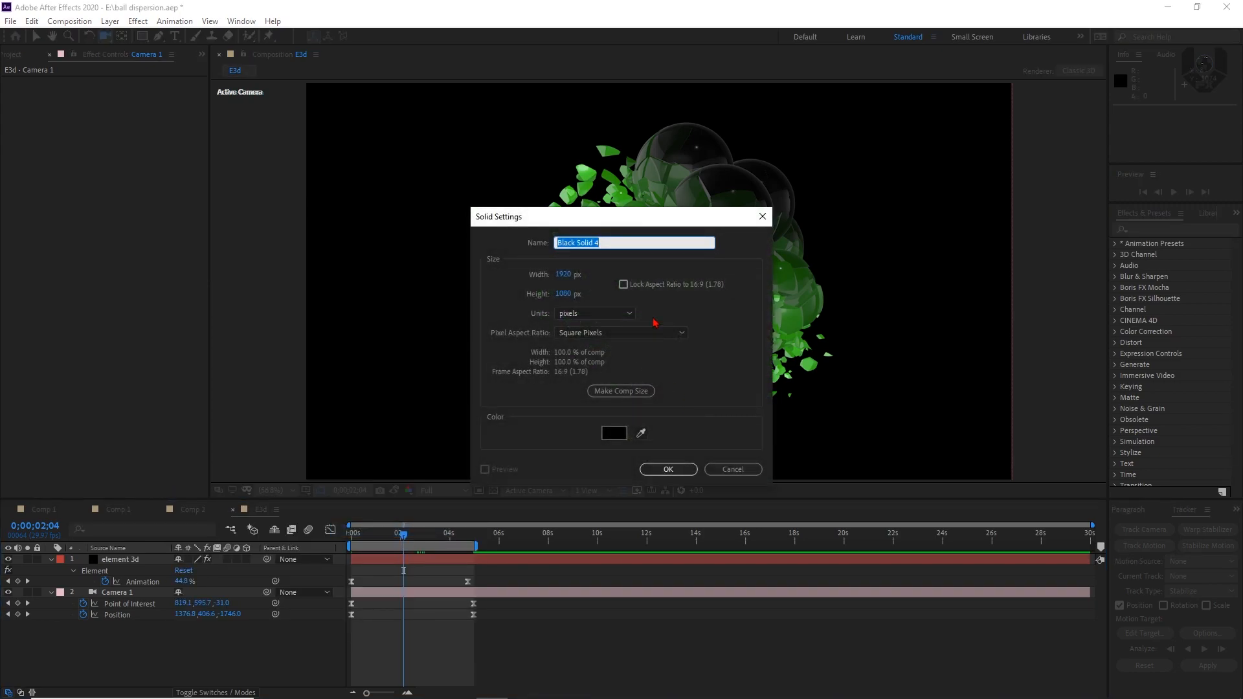
pyautogui.write('bg')
pyautogui.press('Return')
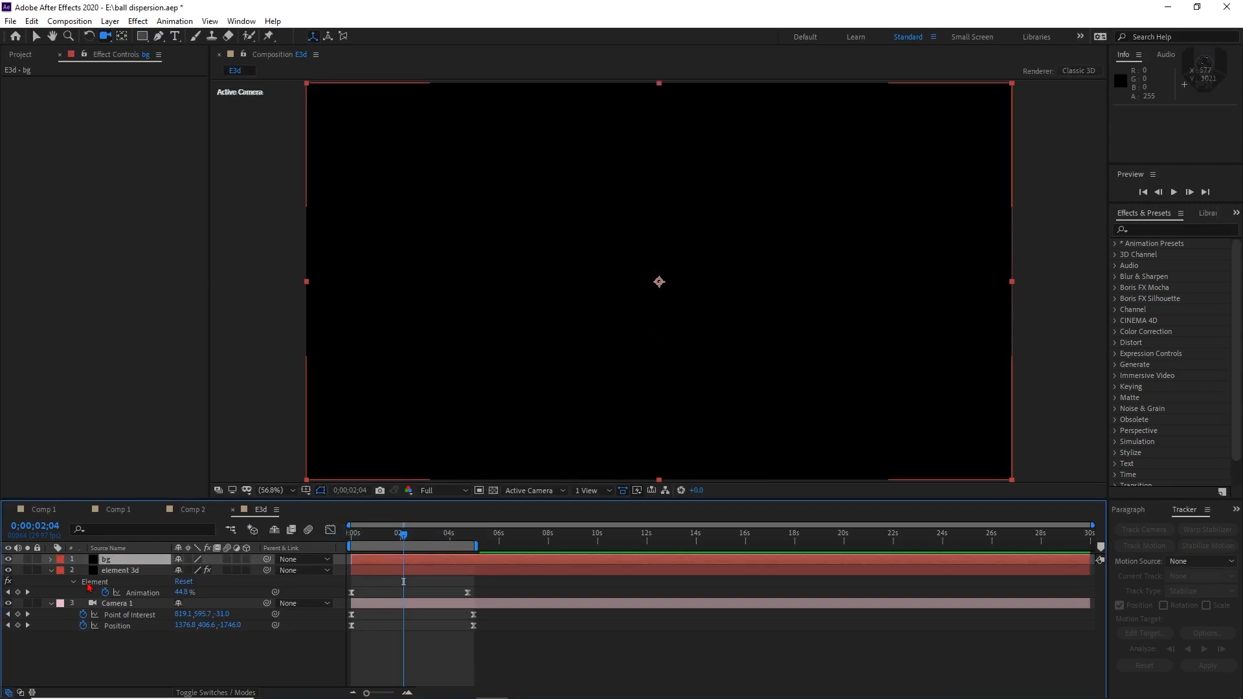
pyautogui.moveTo(132, 563); pyautogui.dragTo(123, 641)
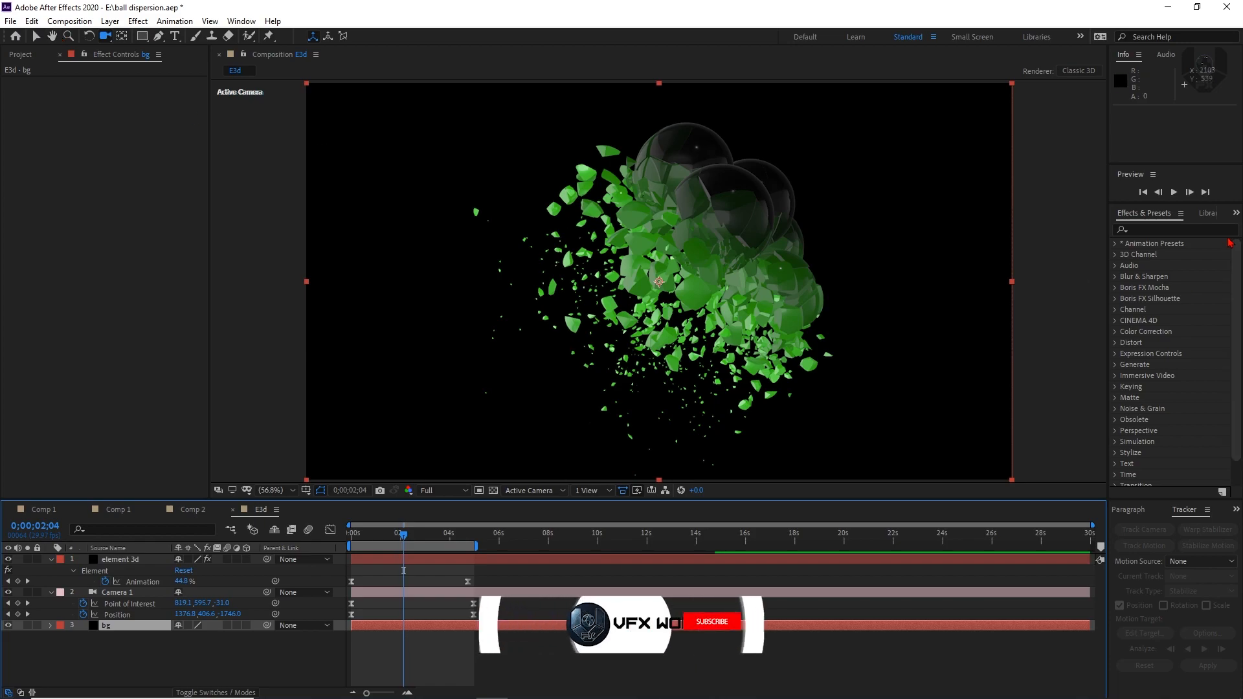
# Apply Gradient Ramp to bg as a Radial Ramp from dark blue at 112.0, 914.4 to black at 1908.1, 21.1
pyautogui.click(1208, 231)
pyautogui.write('ramp')
pyautogui.moveTo(1166, 255); pyautogui.dragTo(112, 167)
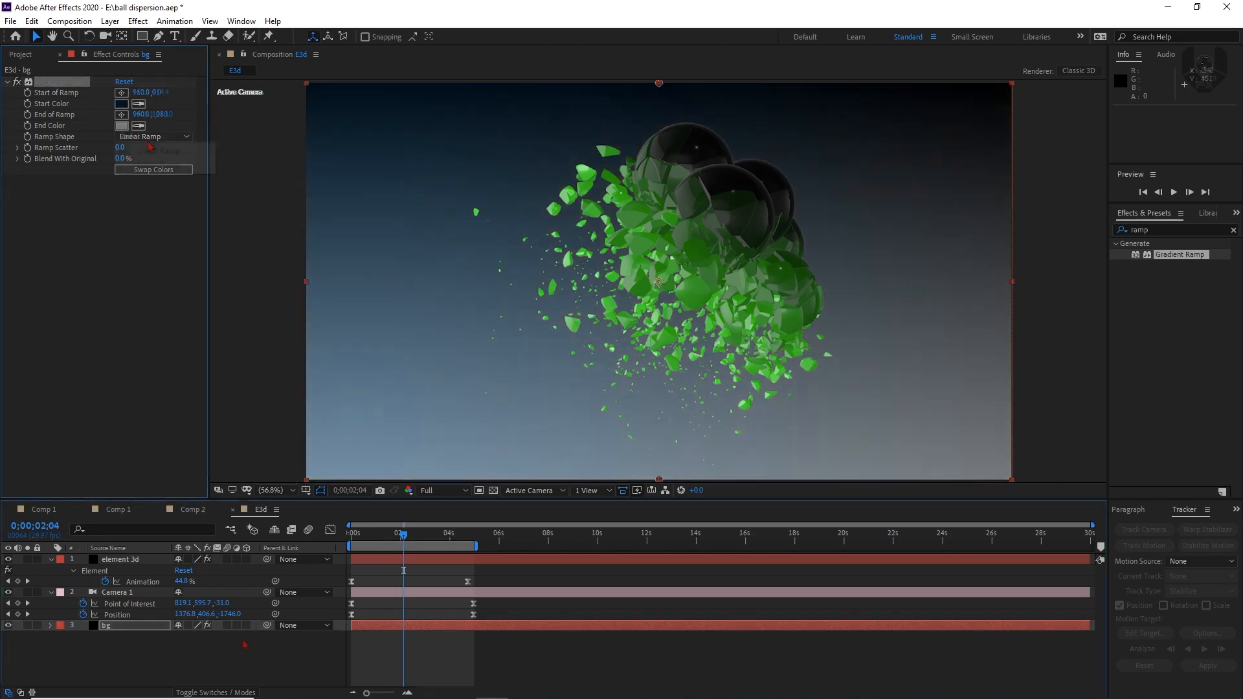
pyautogui.click(245, 644)
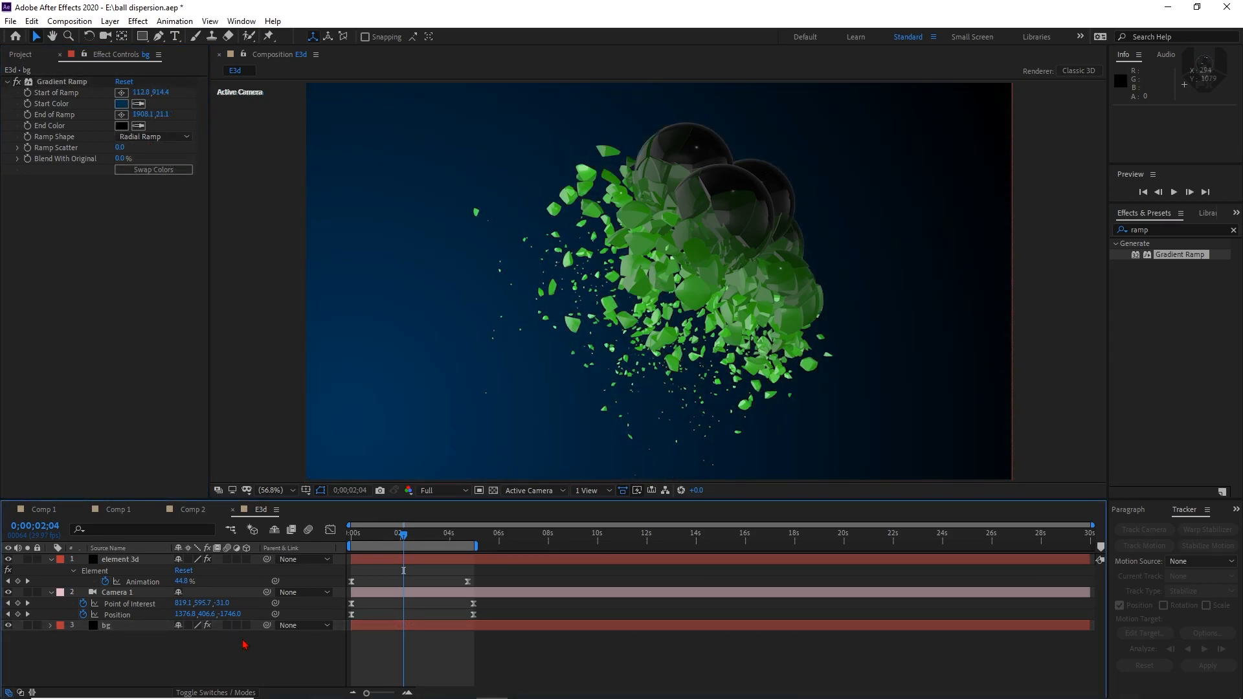
# In the element 3d layer's Scene Setup, set the illumination color of Group 2's Green_Light material to red FF0000
pyautogui.click(137, 572)
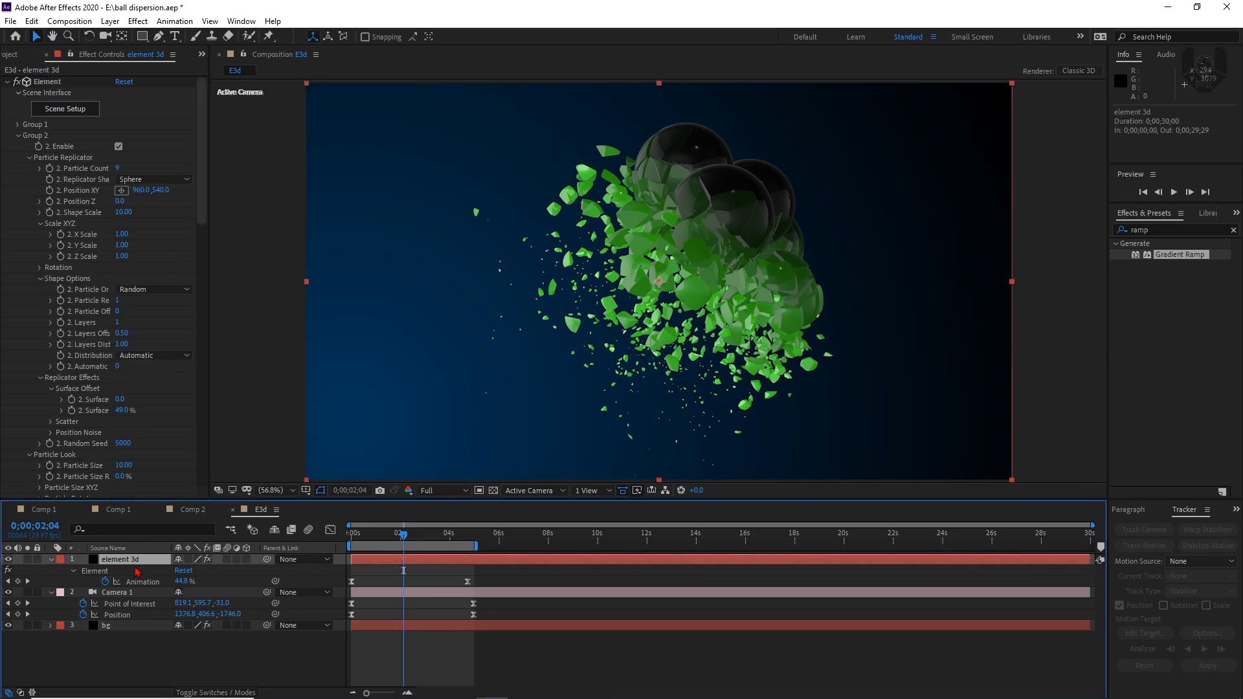
pyautogui.click(51, 111)
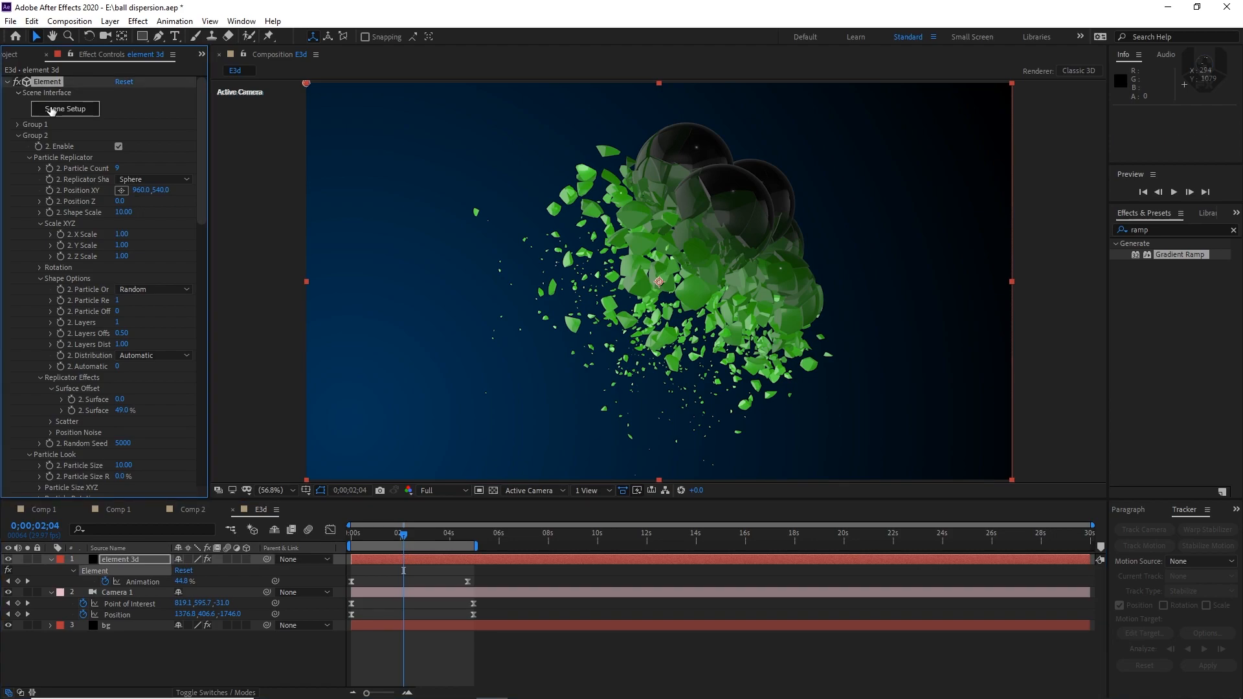
pyautogui.click(72, 110)
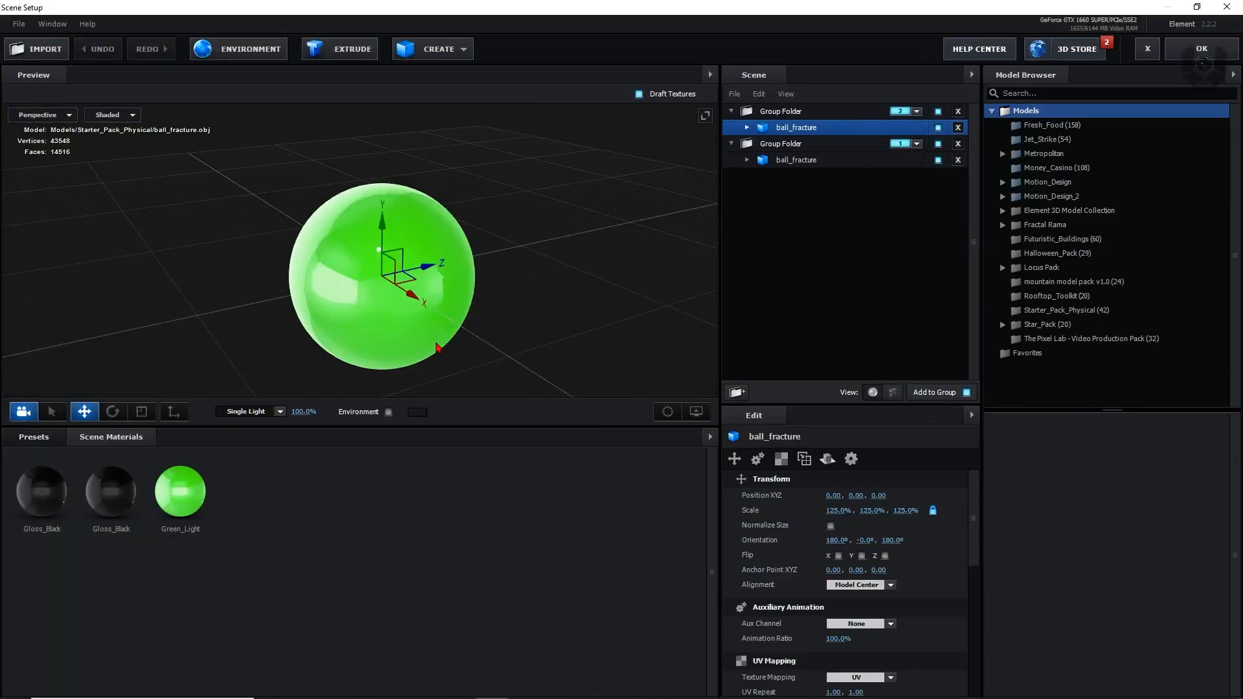
pyautogui.click(747, 127)
pyautogui.click(798, 148)
pyautogui.click(852, 460)
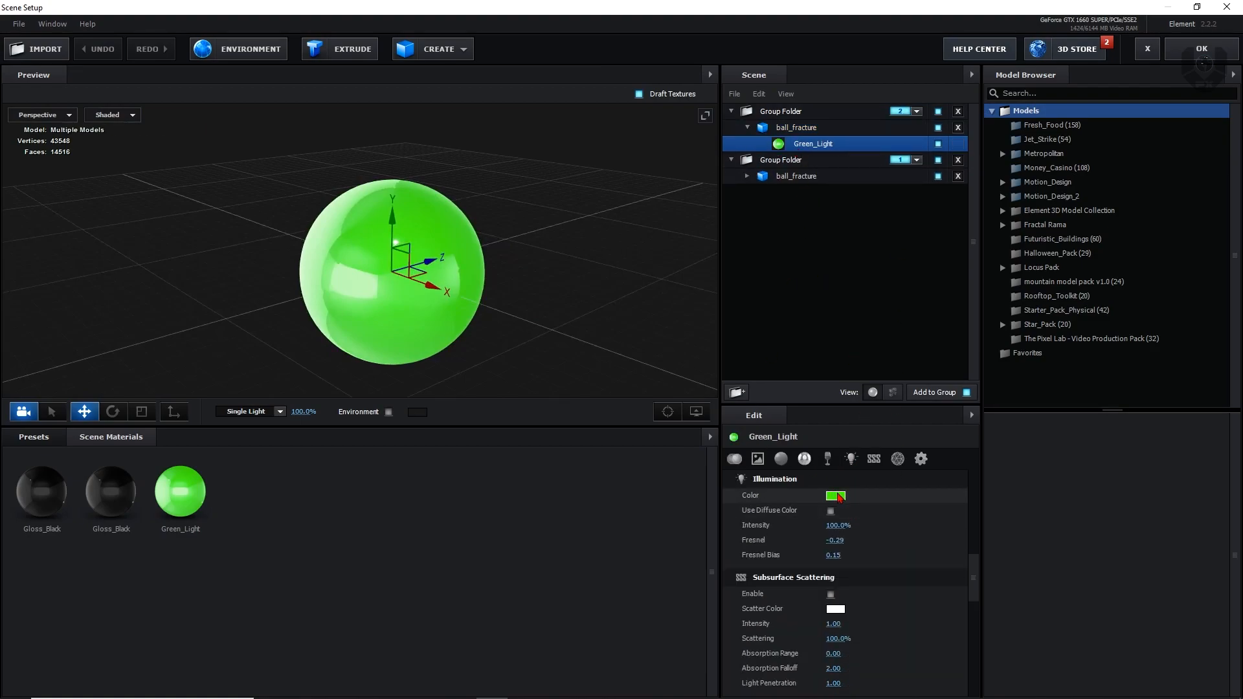
pyautogui.click(836, 497)
pyautogui.click(900, 453)
pyautogui.moveTo(904, 453); pyautogui.dragTo(900, 435)
pyautogui.click(937, 588)
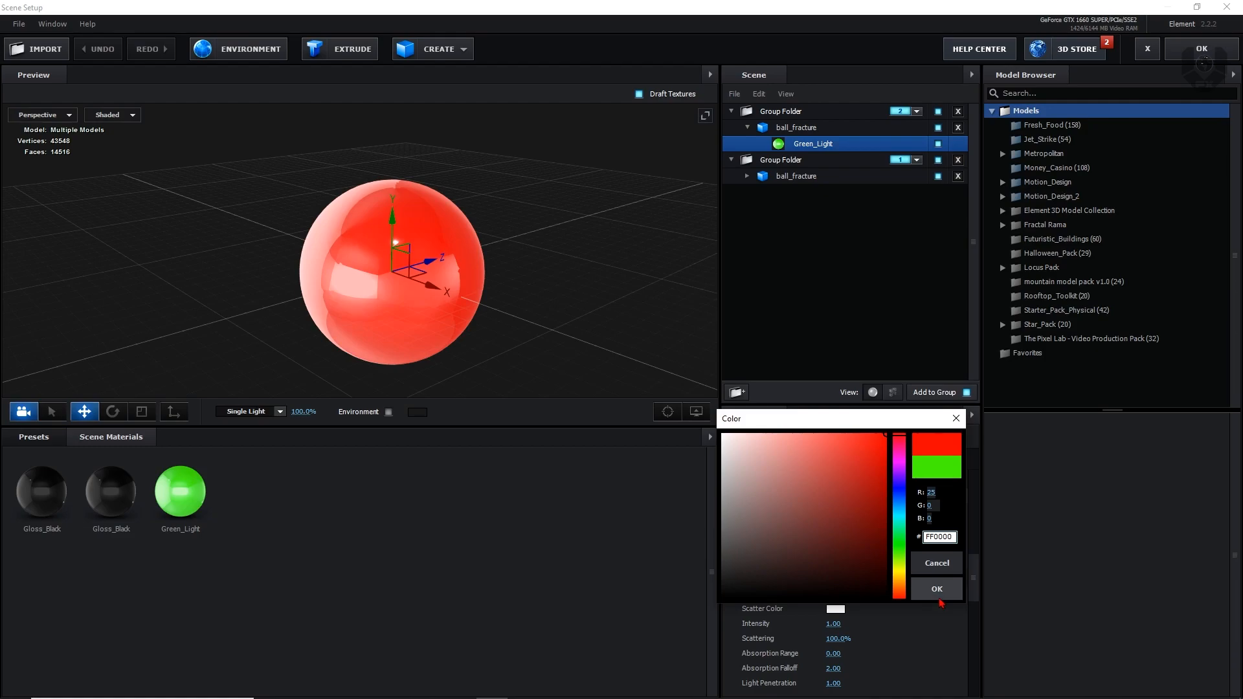
pyautogui.click(804, 458)
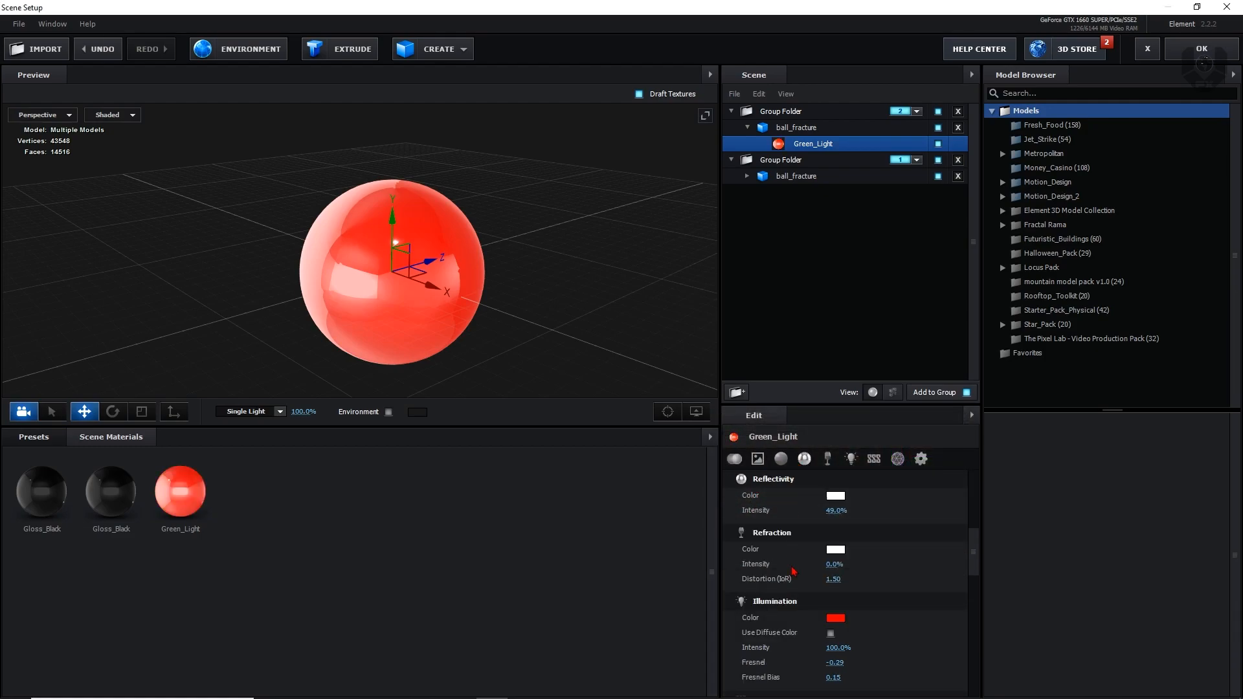
# Apply a rough dark material from the Standard_Shaders Metal presets to Group 1's ball_fracture and accept the scene
pyautogui.click(809, 180)
pyautogui.click(33, 437)
pyautogui.click(59, 511)
pyautogui.click(22, 511)
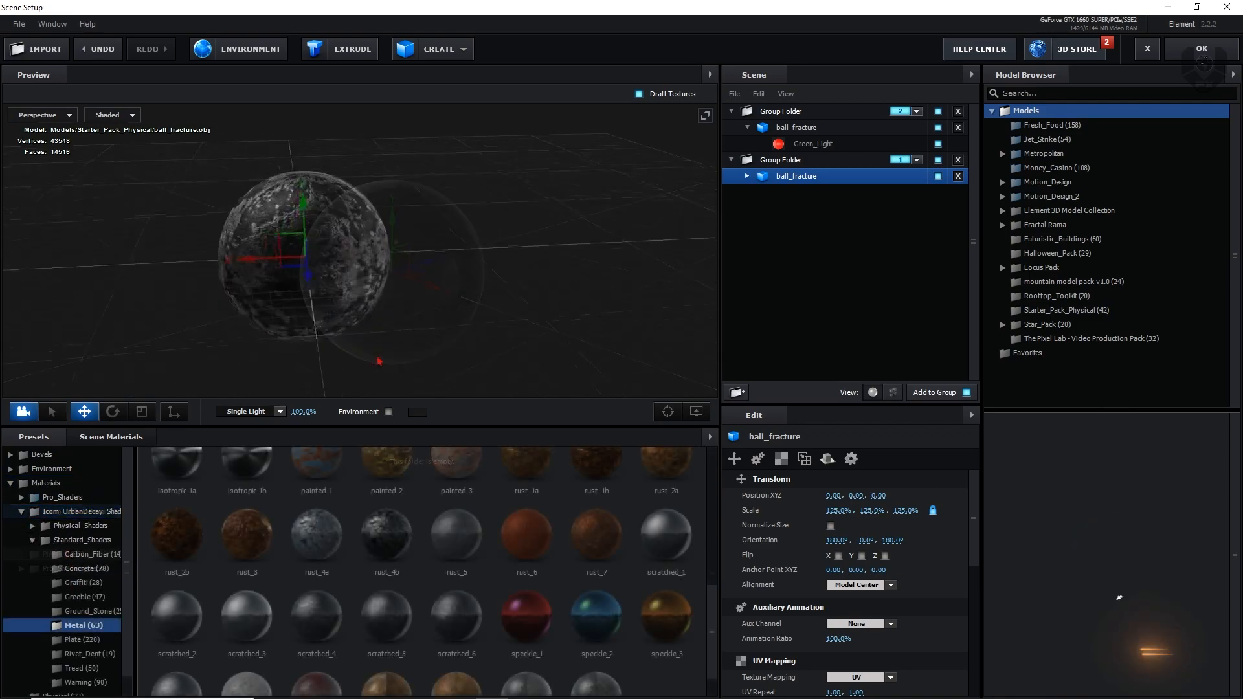
pyautogui.moveTo(382, 436); pyautogui.dragTo(550, 359)
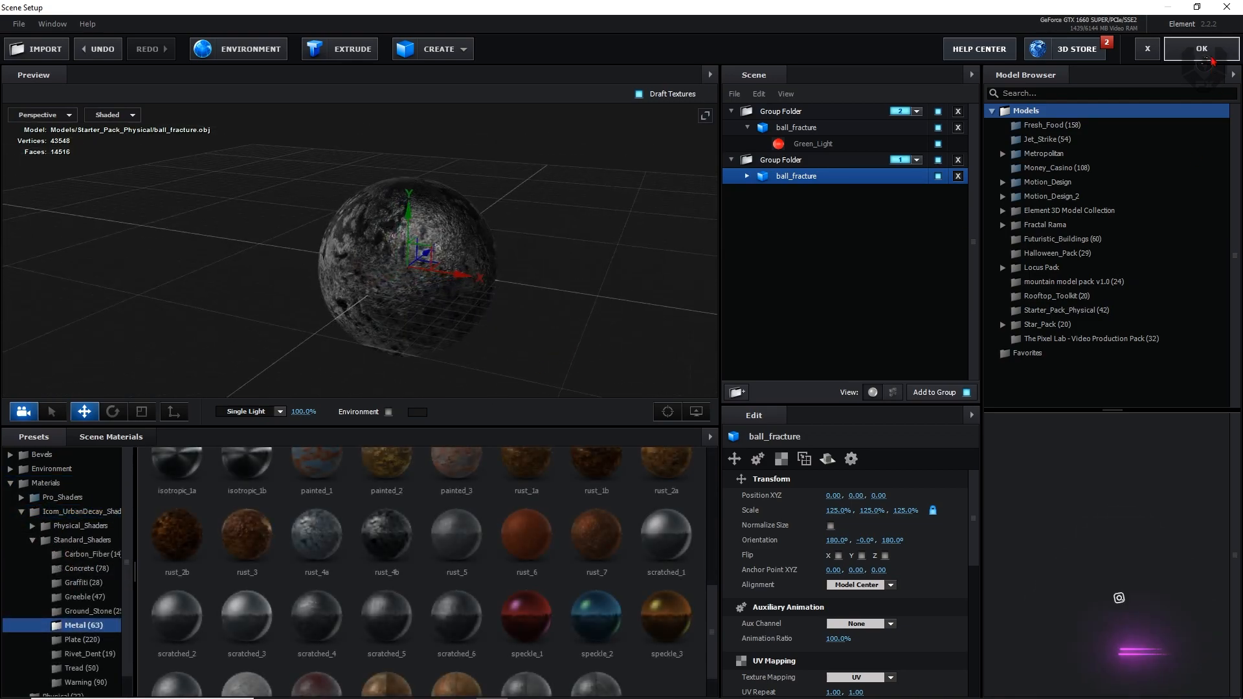
pyautogui.click(1201, 49)
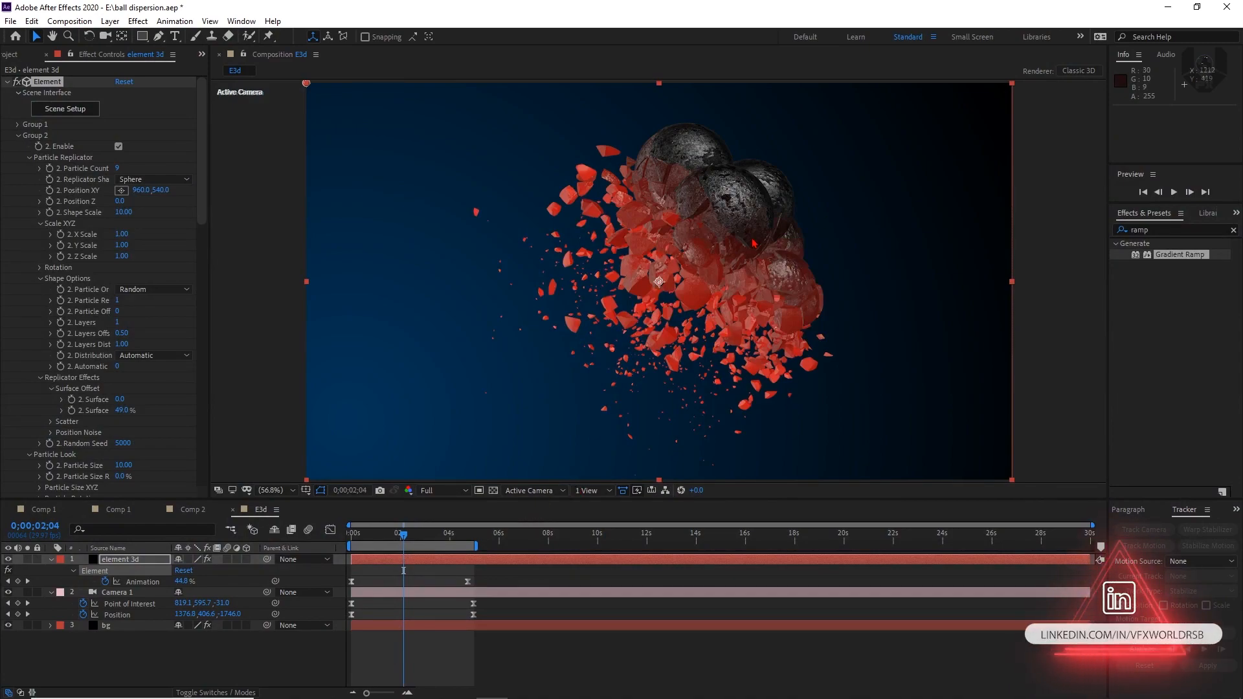
# Inspect the fragment materials up close, then set the Animation Engine's Time Delay Material Duration to 40%
pyautogui.press('/')
pyautogui.scroll(1, 709, 218)
pyautogui.moveTo(794, 163); pyautogui.dragTo(708, 320)
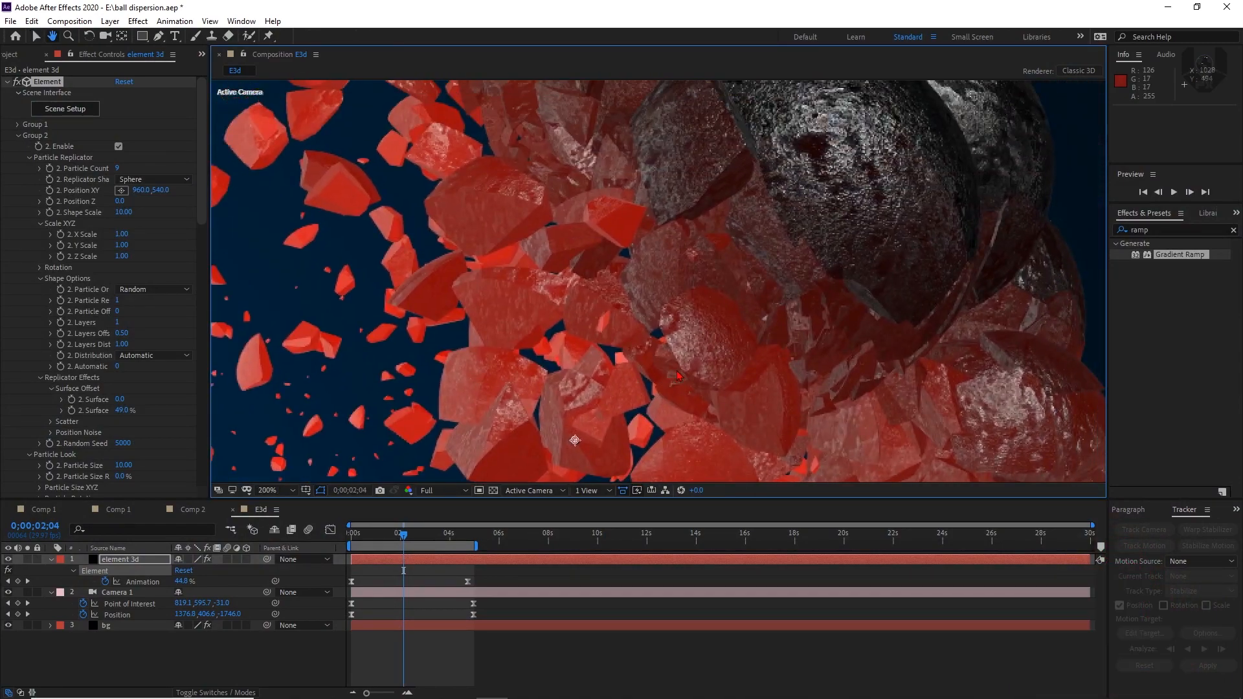
pyautogui.scroll(-1, 707, 319)
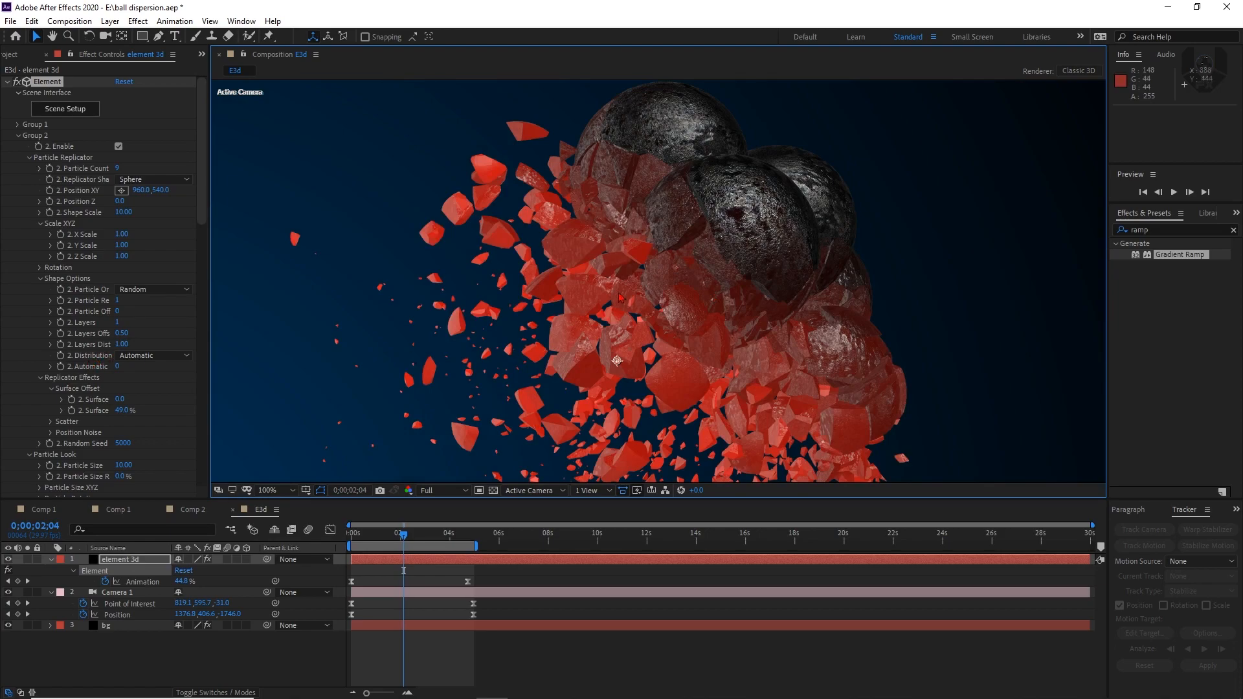
pyautogui.scroll(-15, 28, 227)
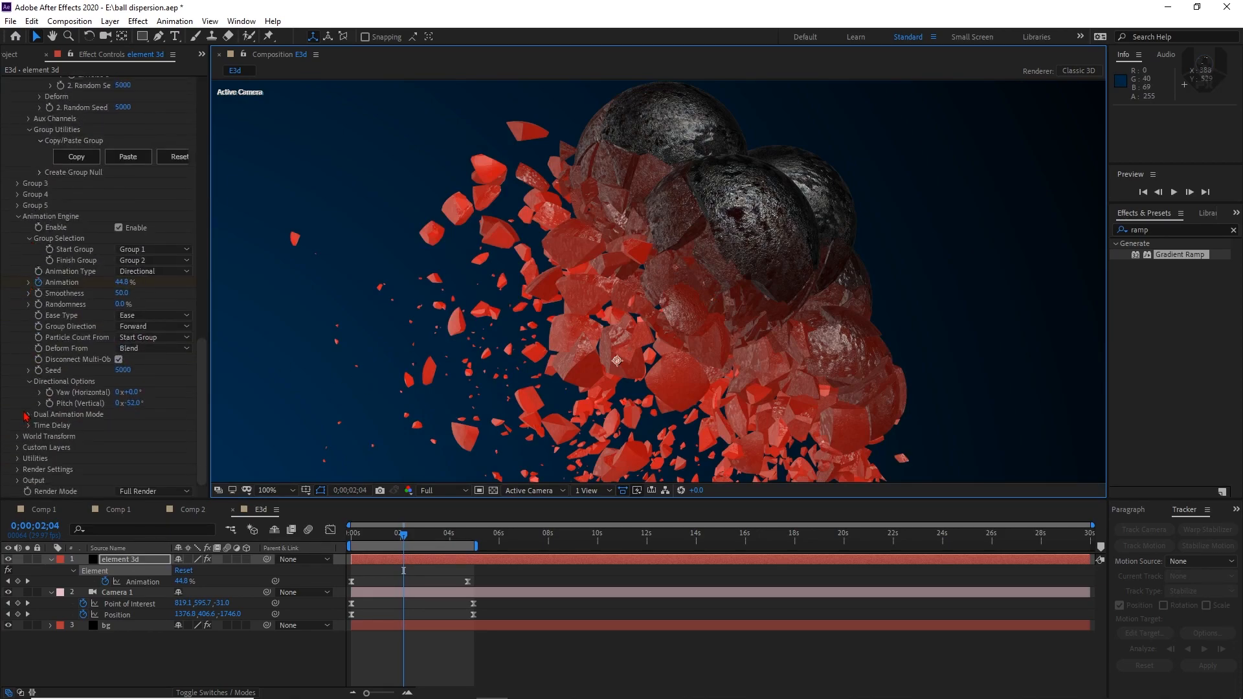
pyautogui.click(28, 428)
pyautogui.scroll(-4, 125, 452)
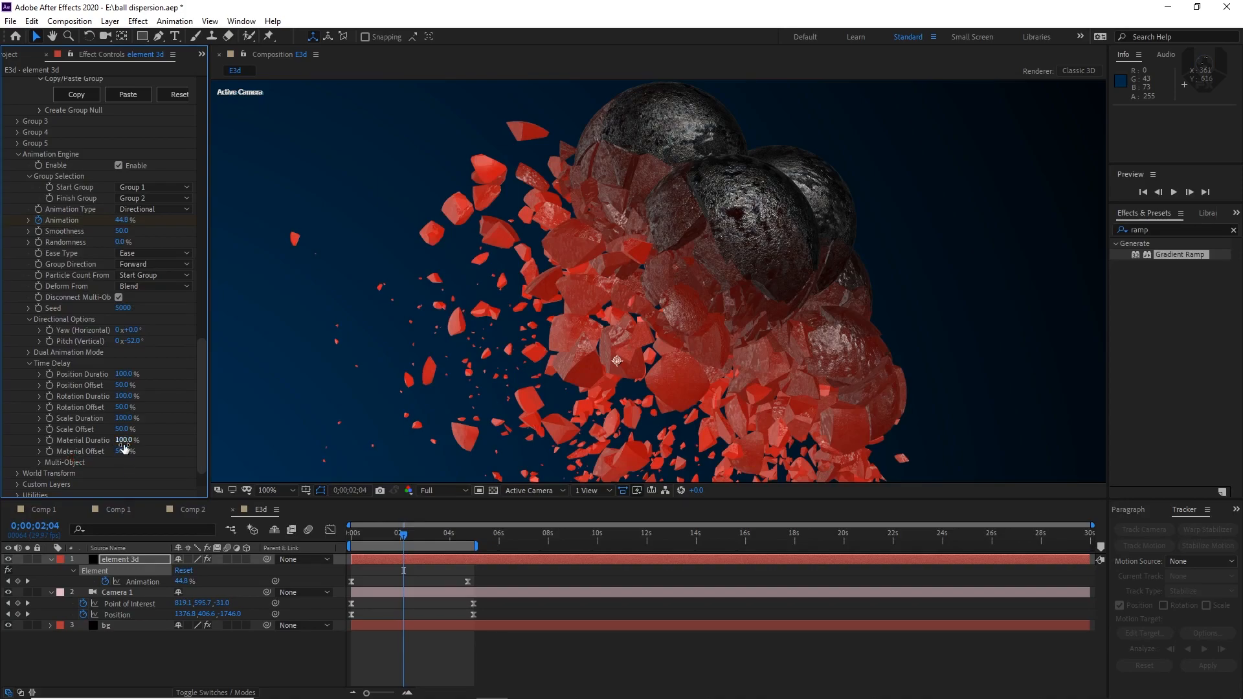
pyautogui.click(124, 441)
pyautogui.write('40')
pyautogui.press('Return')
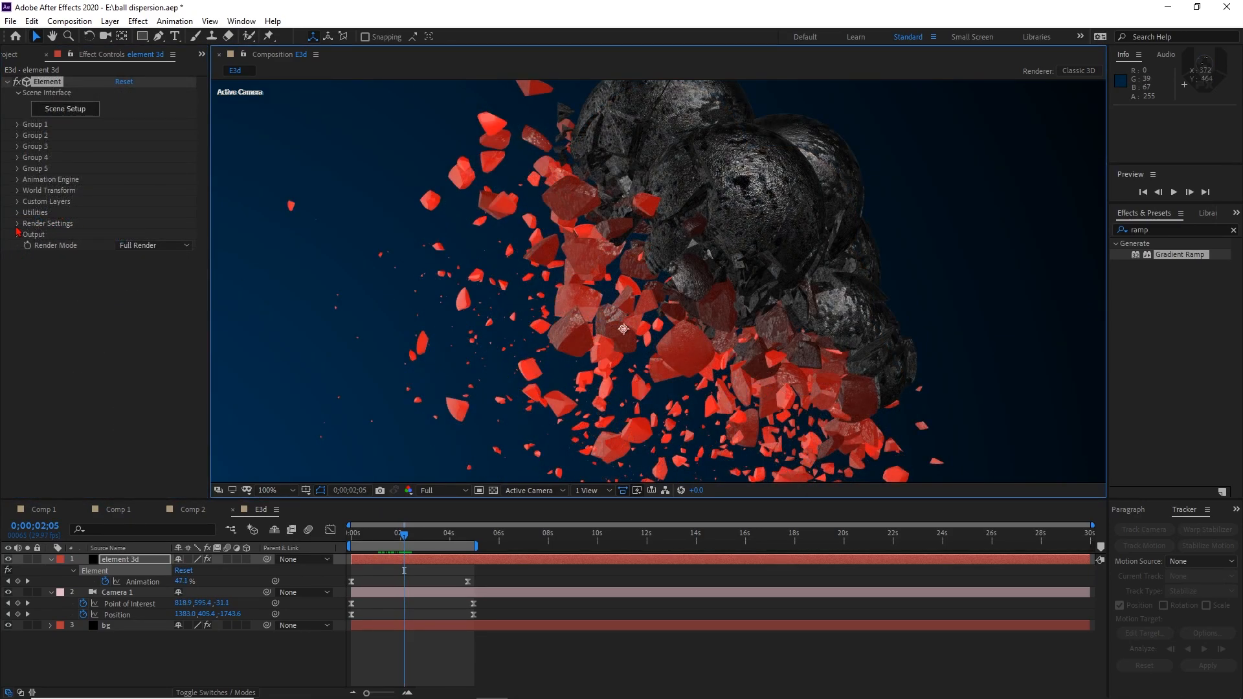
# Enable SSAO ambient occlusion with an intensity of 6.2 in Element's render settings and tint the physical environment blue
pyautogui.click(17, 225)
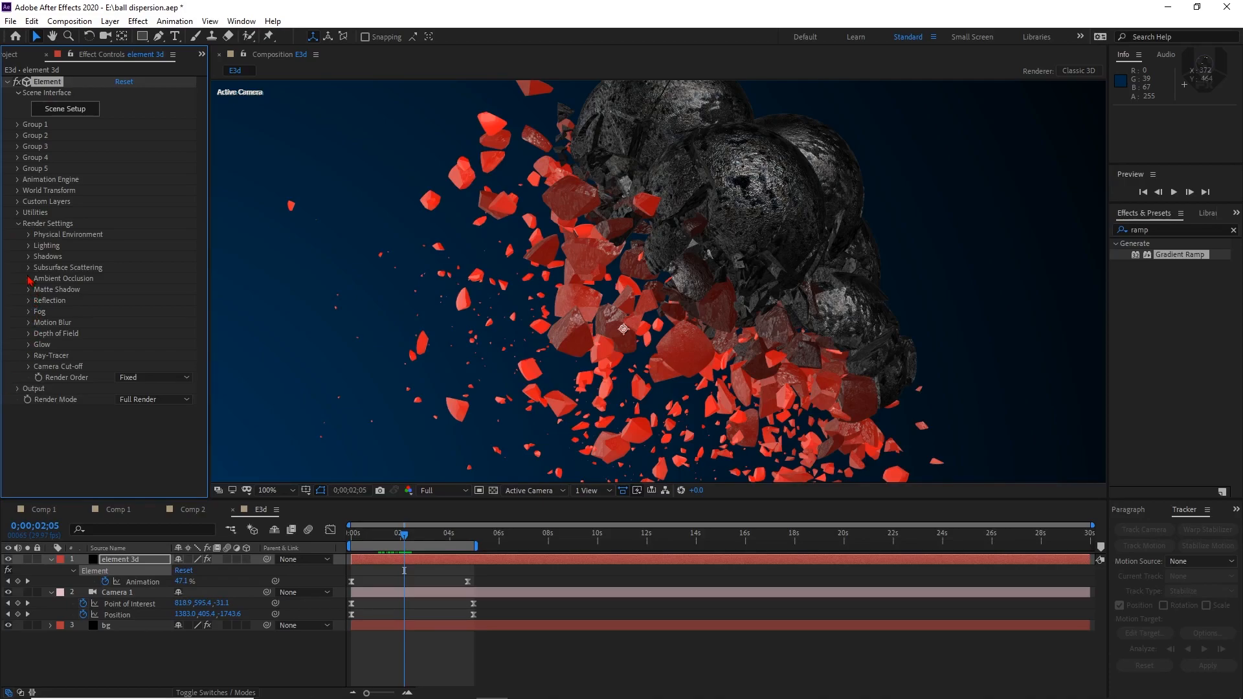
pyautogui.click(29, 279)
pyautogui.click(119, 291)
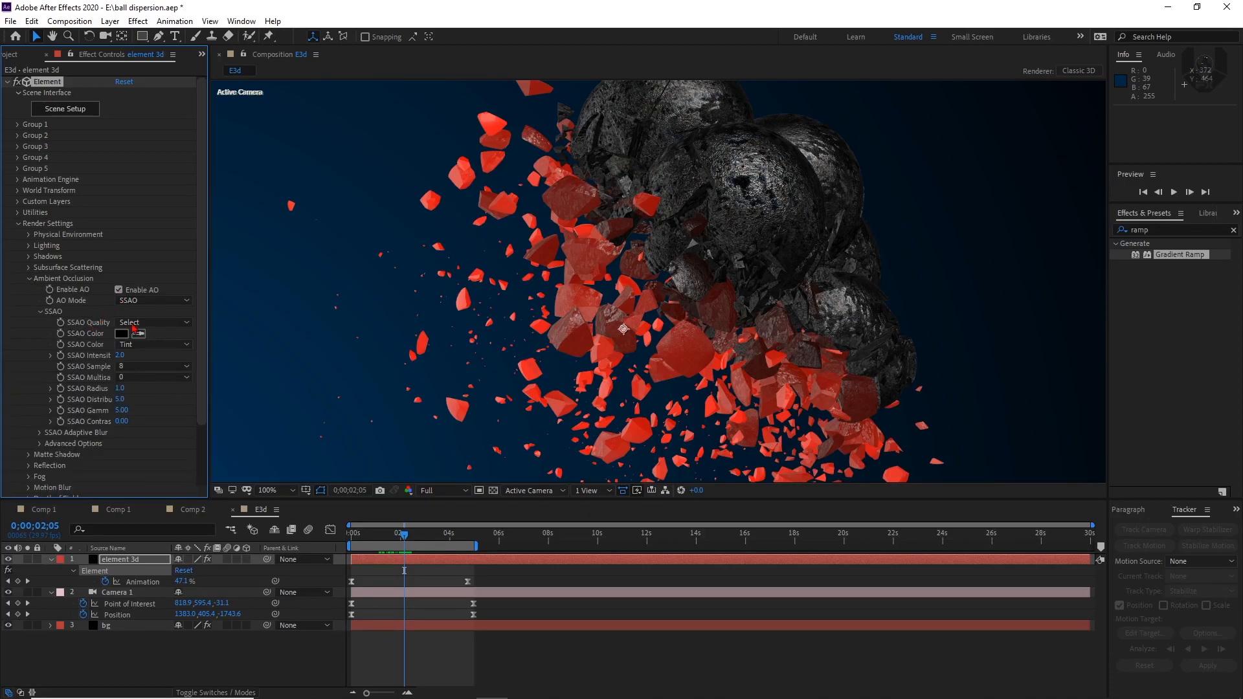
pyautogui.moveTo(119, 355); pyautogui.dragTo(151, 357)
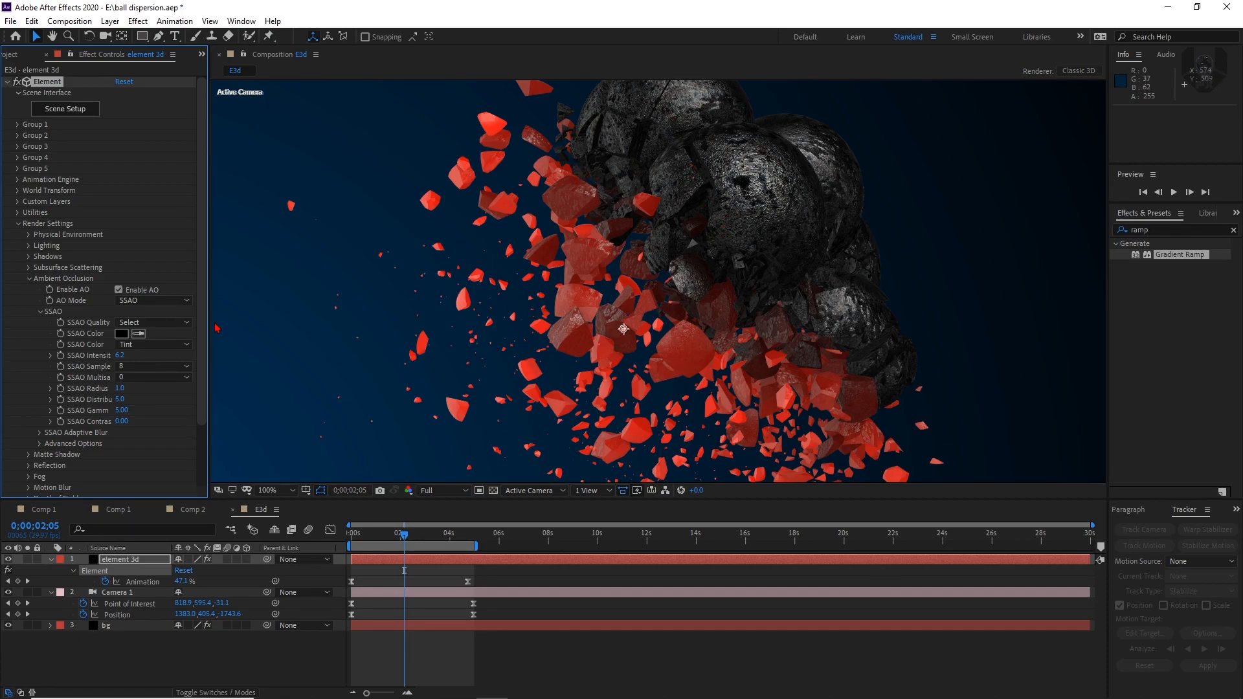
pyautogui.click(29, 280)
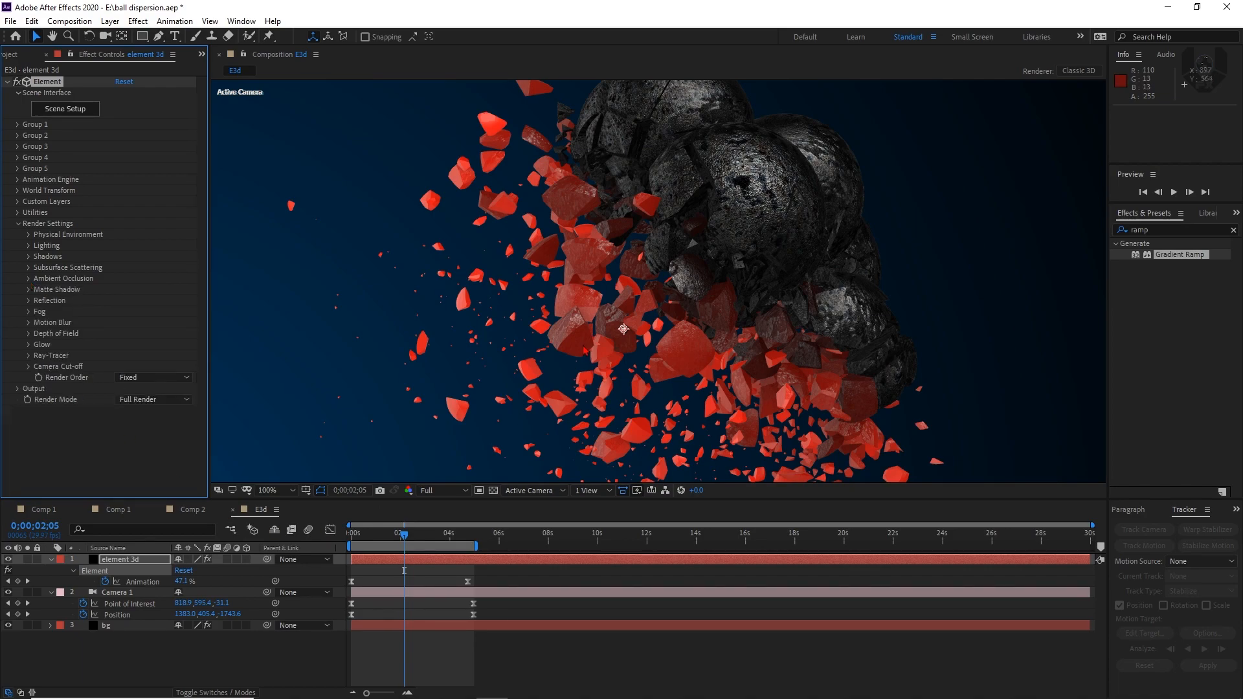
pyautogui.click(275, 490)
pyautogui.click(285, 274)
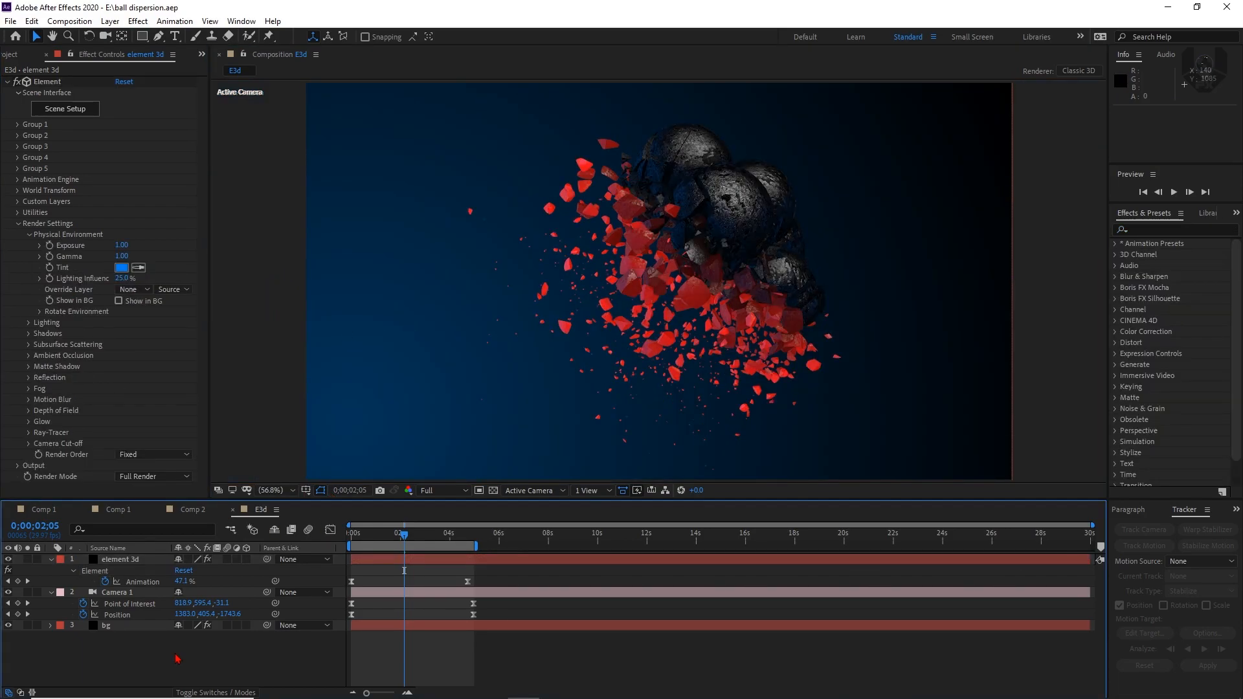
# Create a Parallel light with color 0030FF and 200% intensity, and reveal its Position property
pyautogui.rightClick(178, 659)
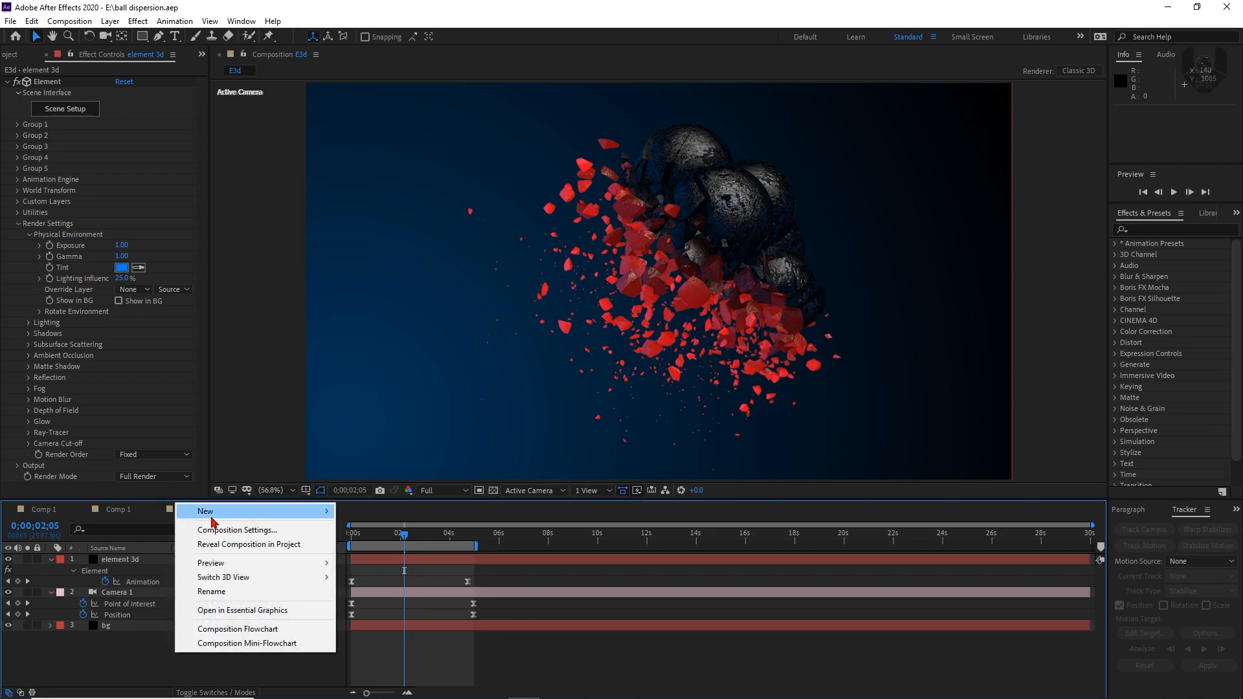
pyautogui.moveTo(213, 511)
pyautogui.click(395, 563)
pyautogui.click(979, 231)
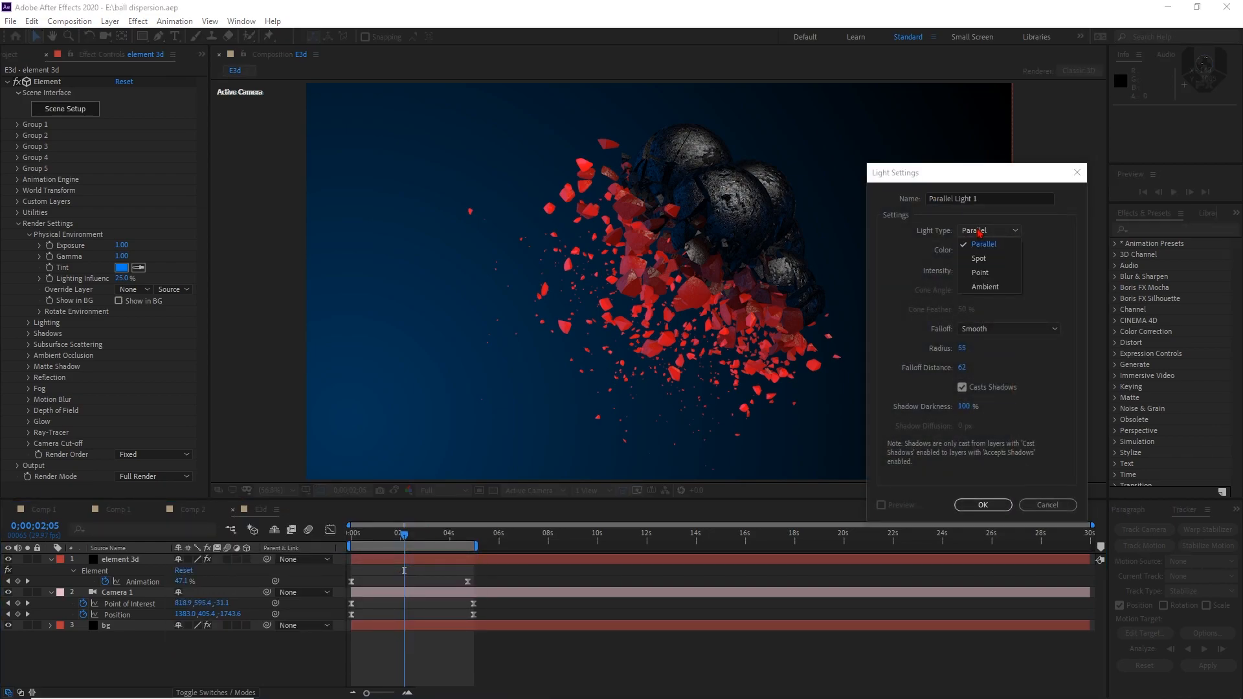
pyautogui.click(985, 244)
pyautogui.click(969, 250)
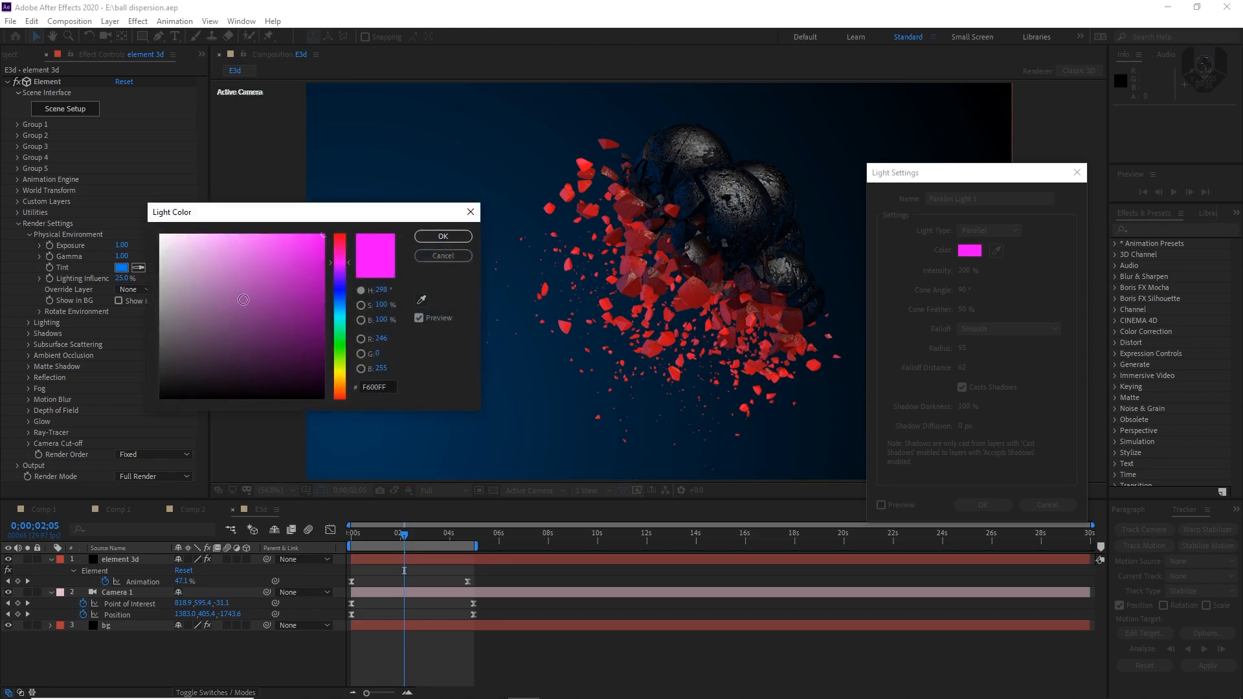
pyautogui.moveTo(339, 282); pyautogui.dragTo(348, 211)
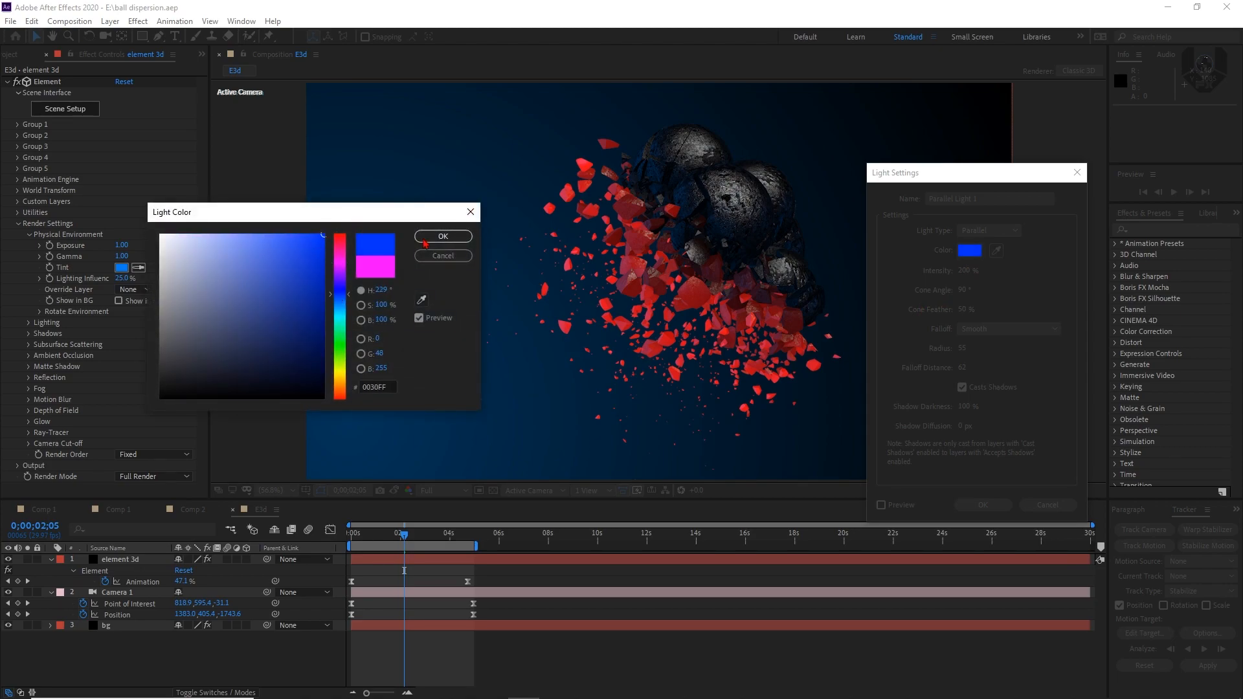
pyautogui.click(429, 238)
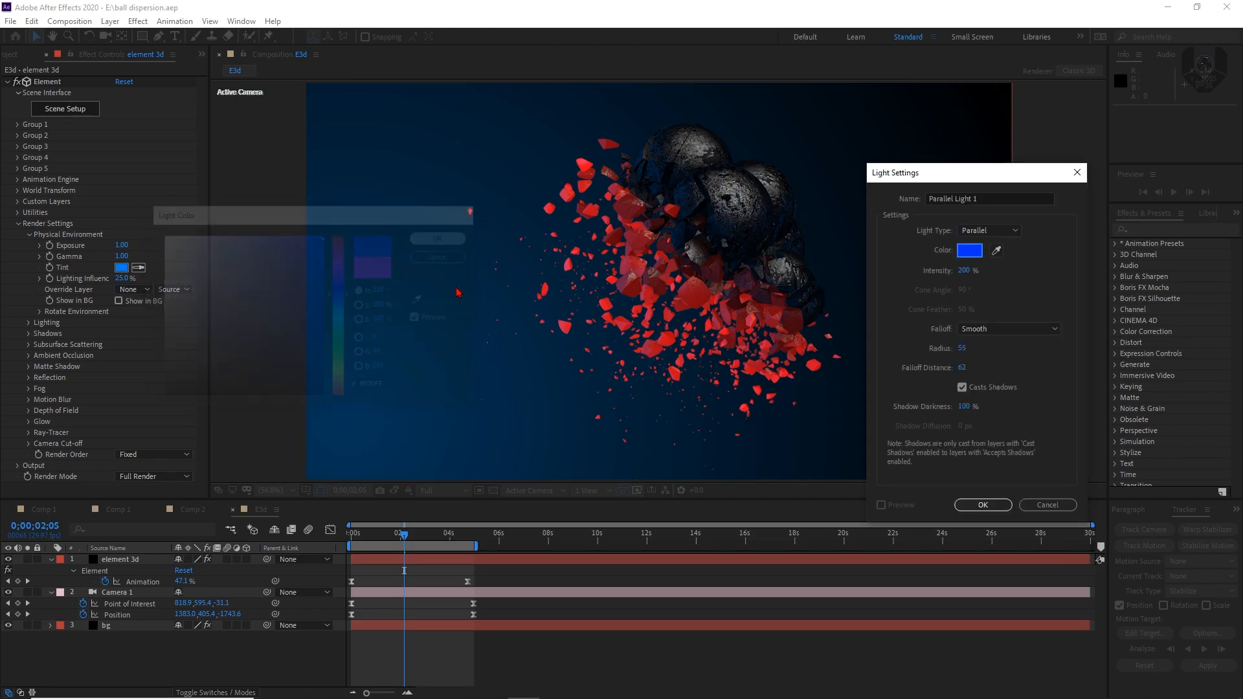
pyautogui.click(978, 504)
pyautogui.press('p')
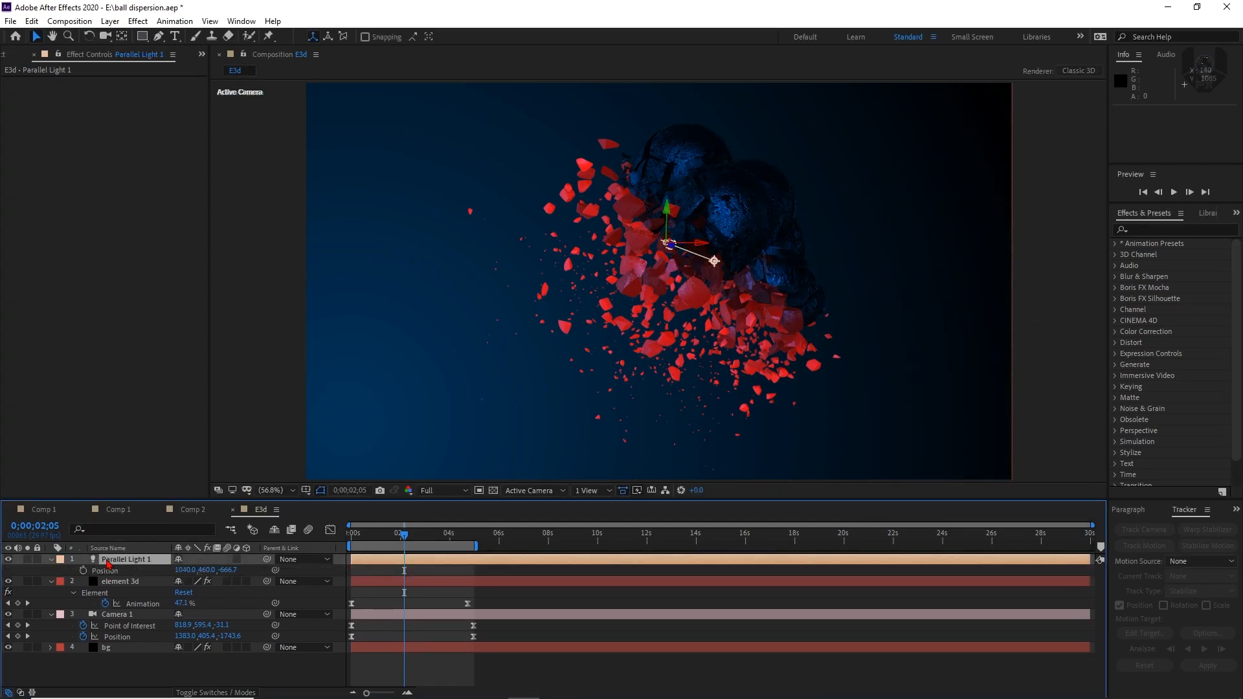
# Move Parallel Light 1 to X -150 and Y 1140, keeping its depth
pyautogui.moveTo(181, 569); pyautogui.dragTo(85, 552)
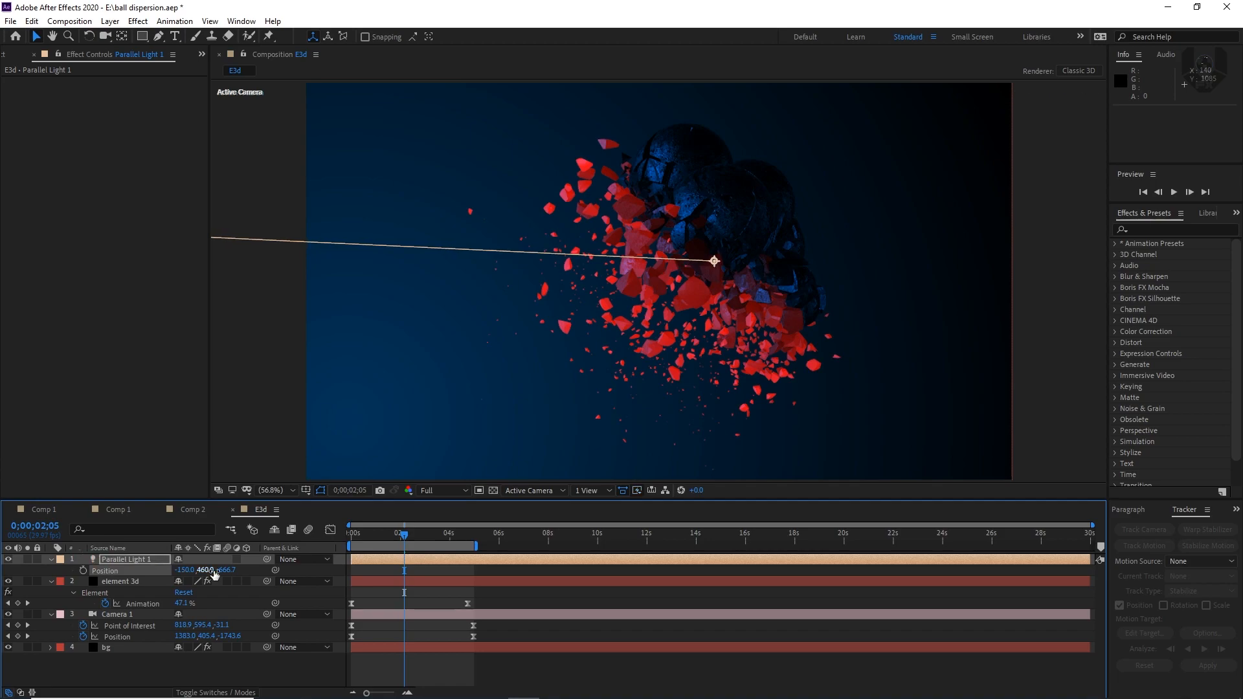
pyautogui.moveTo(206, 570); pyautogui.dragTo(246, 573)
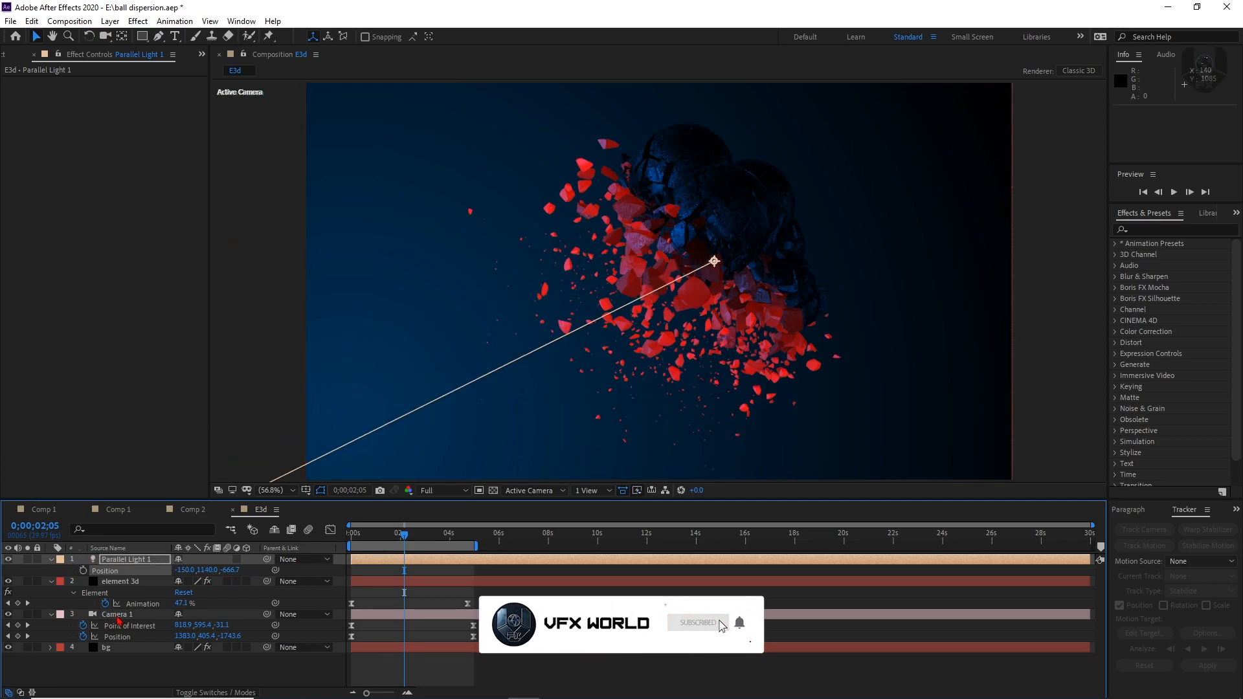
# Enable shadows in the render settings of the element 3d layer's Element effect
pyautogui.click(120, 581)
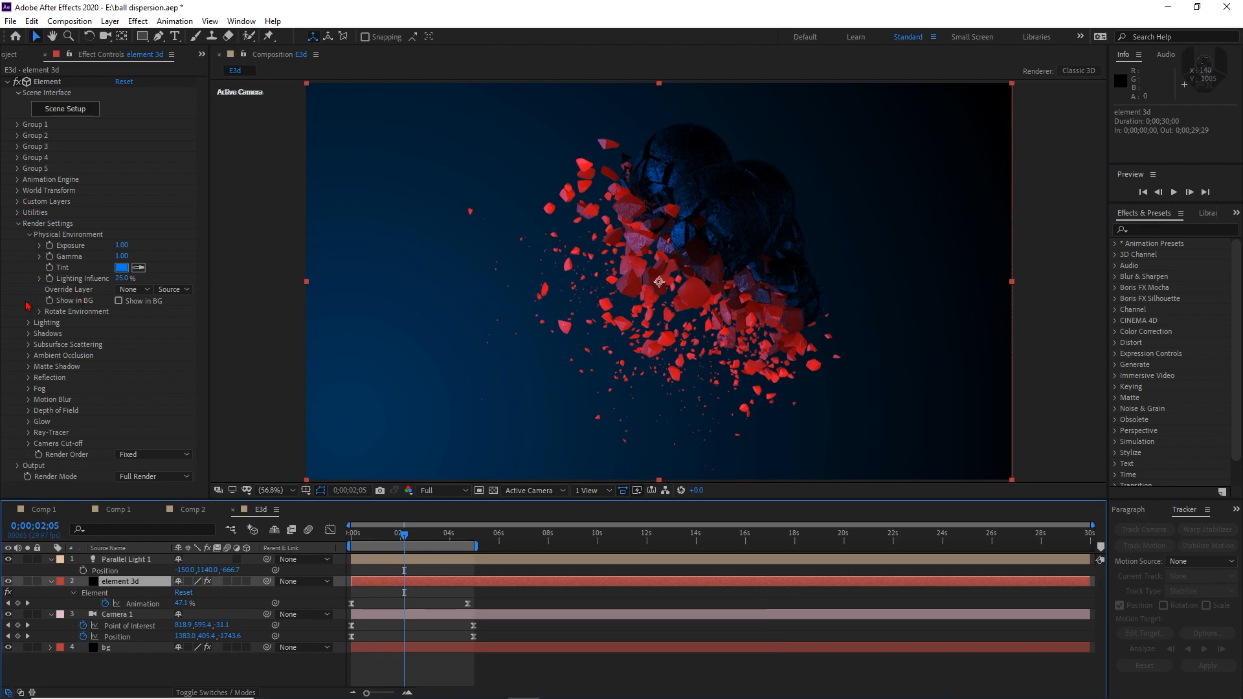
pyautogui.click(28, 333)
pyautogui.click(119, 345)
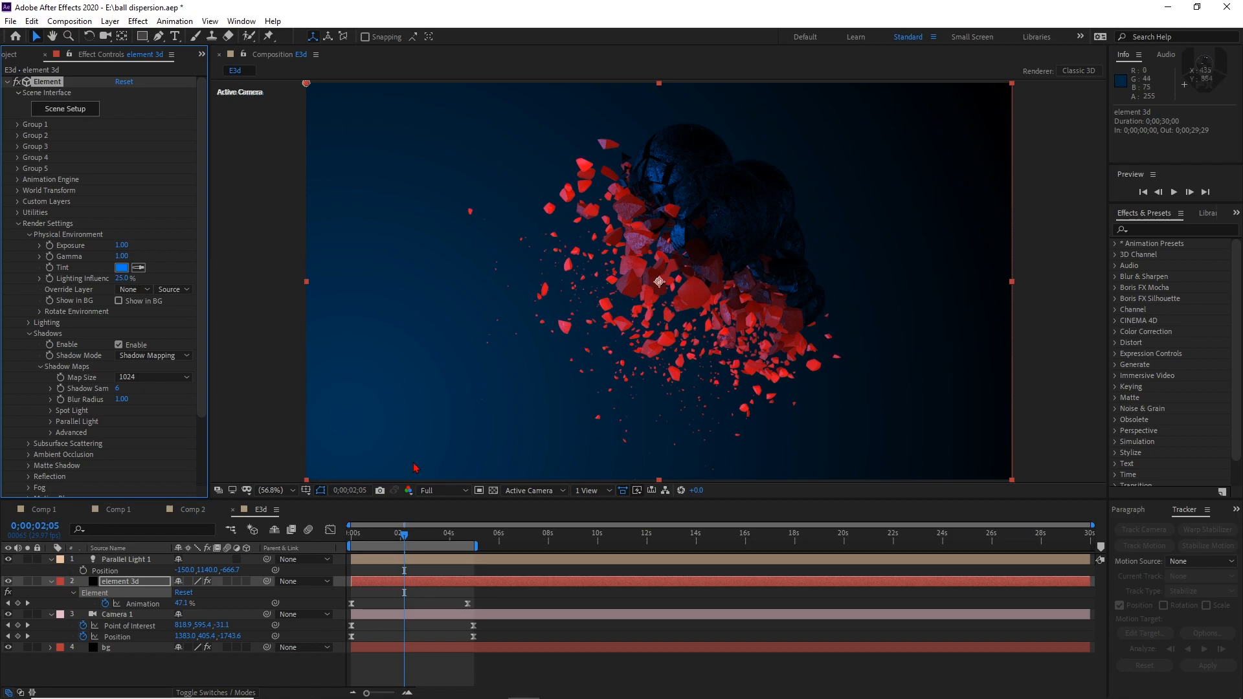
# Duplicate Parallel Light 1 and shift the copy along X to light the dark balls from the other side
pyautogui.click(144, 560)
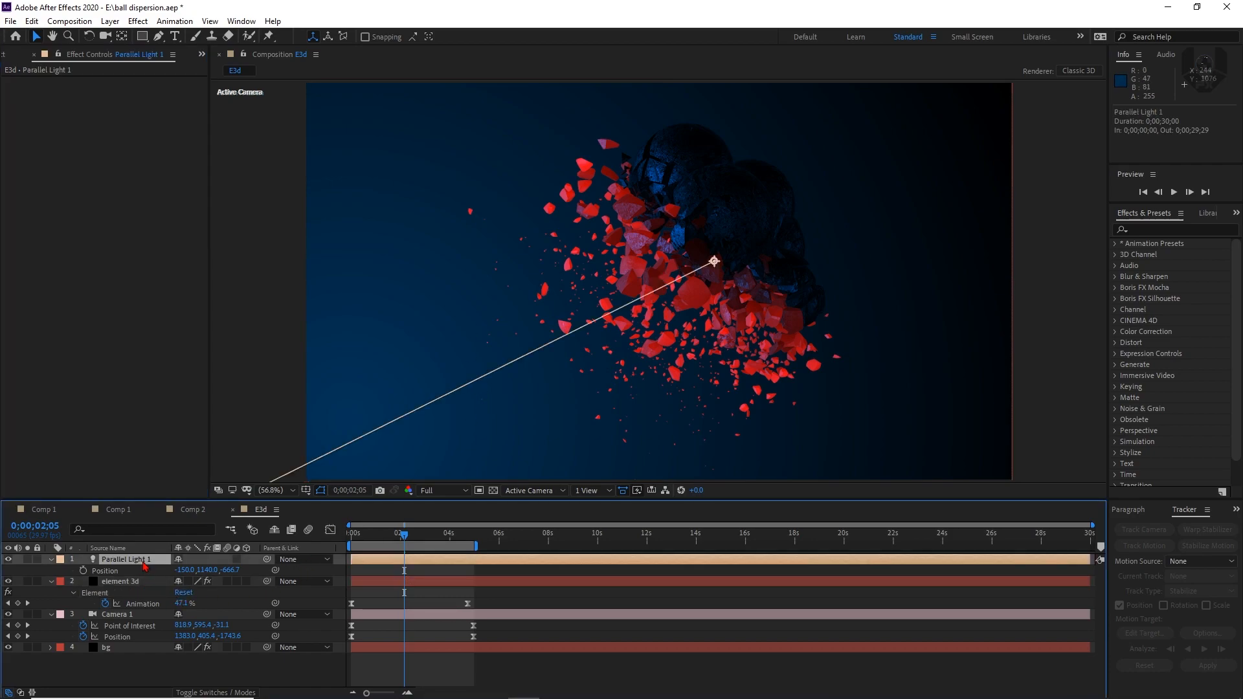
pyautogui.hotkey('ctrl', 'd')
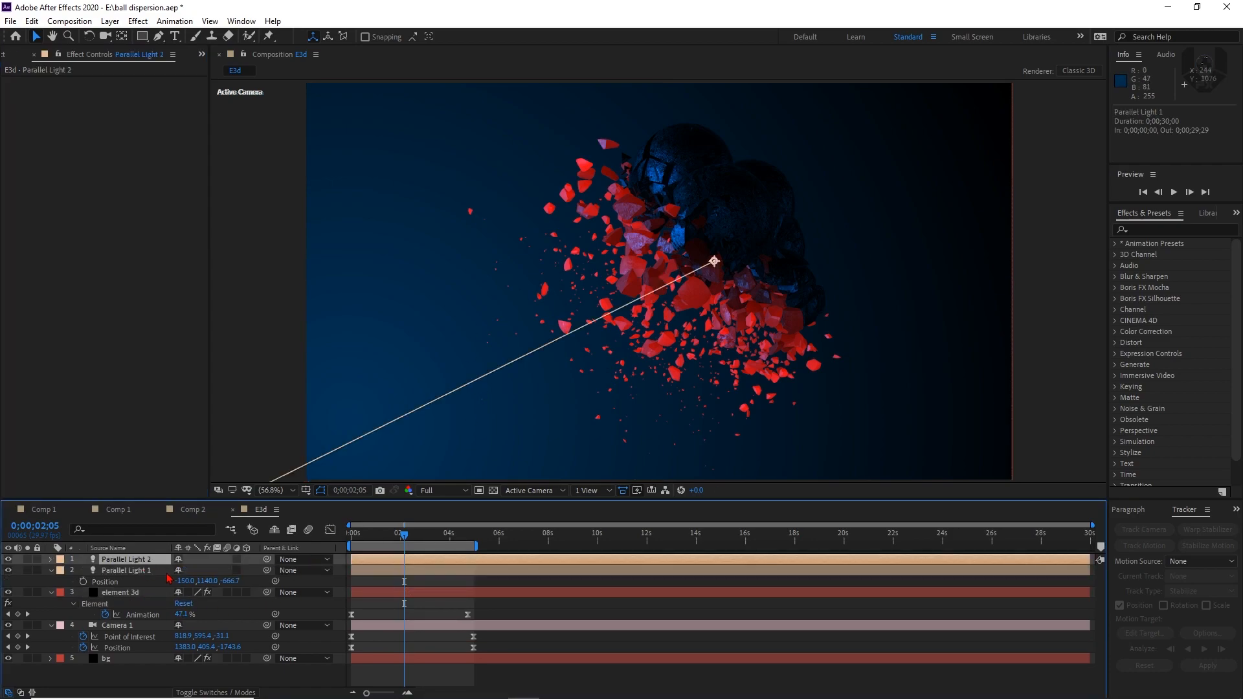
pyautogui.press('p')
pyautogui.moveTo(181, 570); pyautogui.dragTo(397, 445)
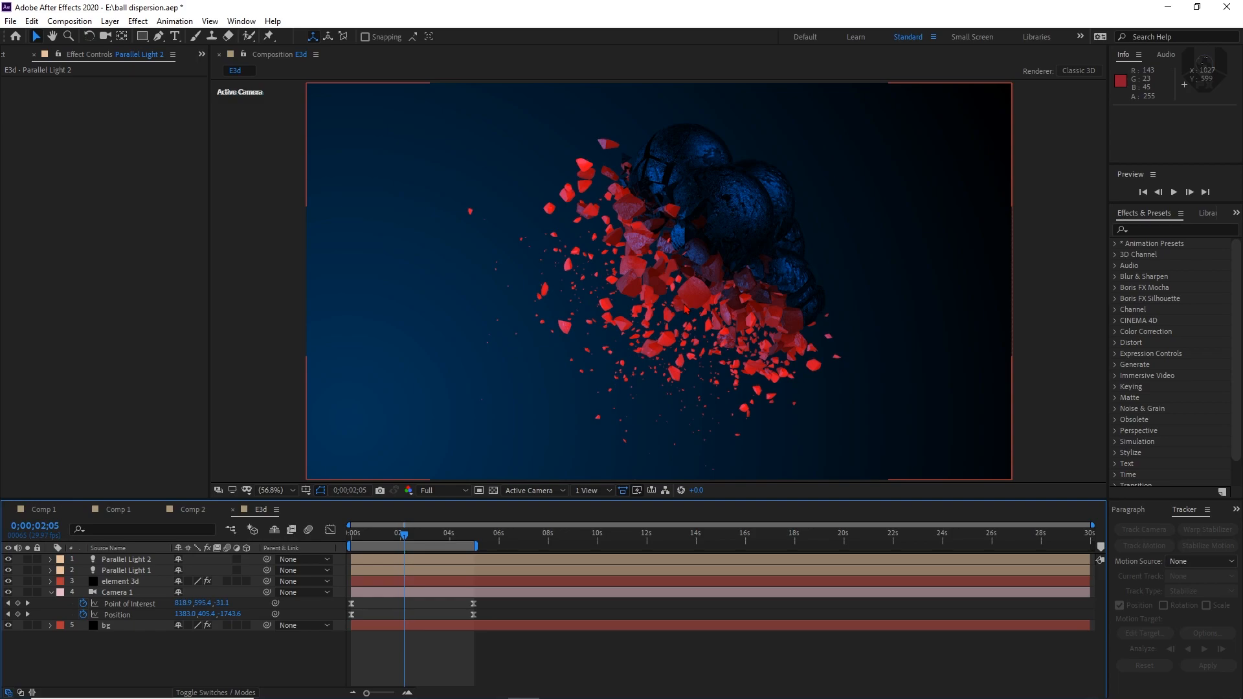
# Enable motion blur for the element 3d layer and the composition, and preview the dispersion around the two-second mark
pyautogui.click(227, 582)
pyautogui.press('/')
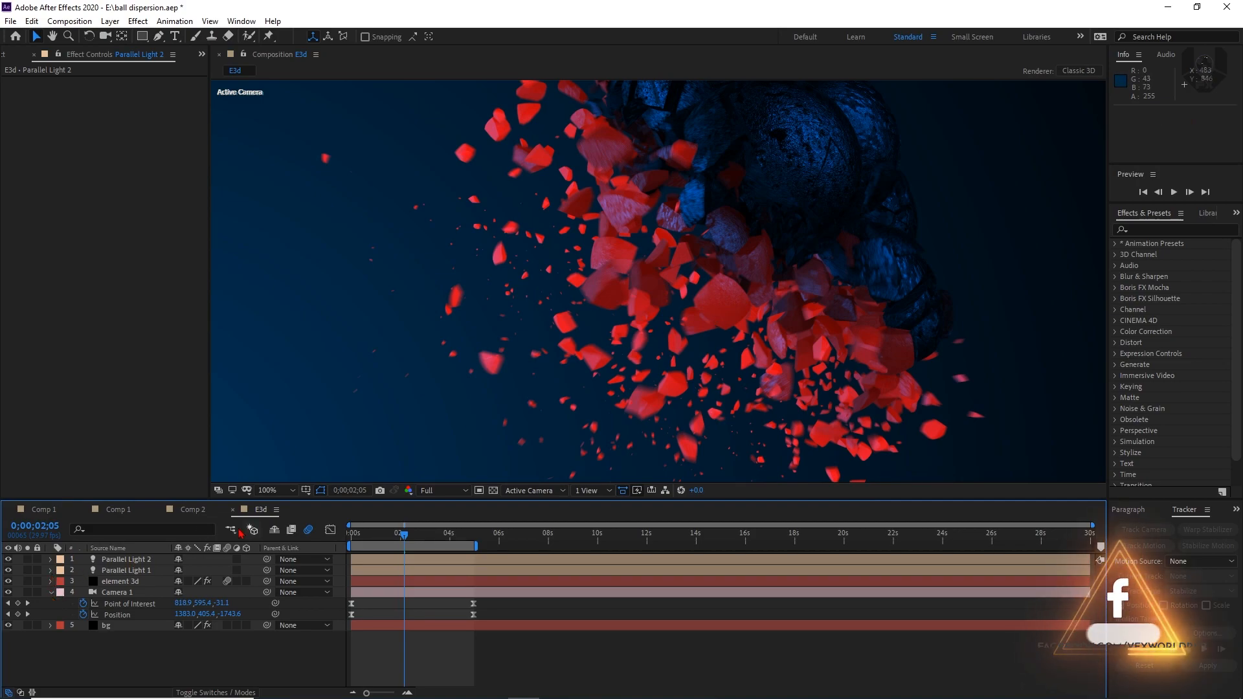
pyautogui.click(52, 592)
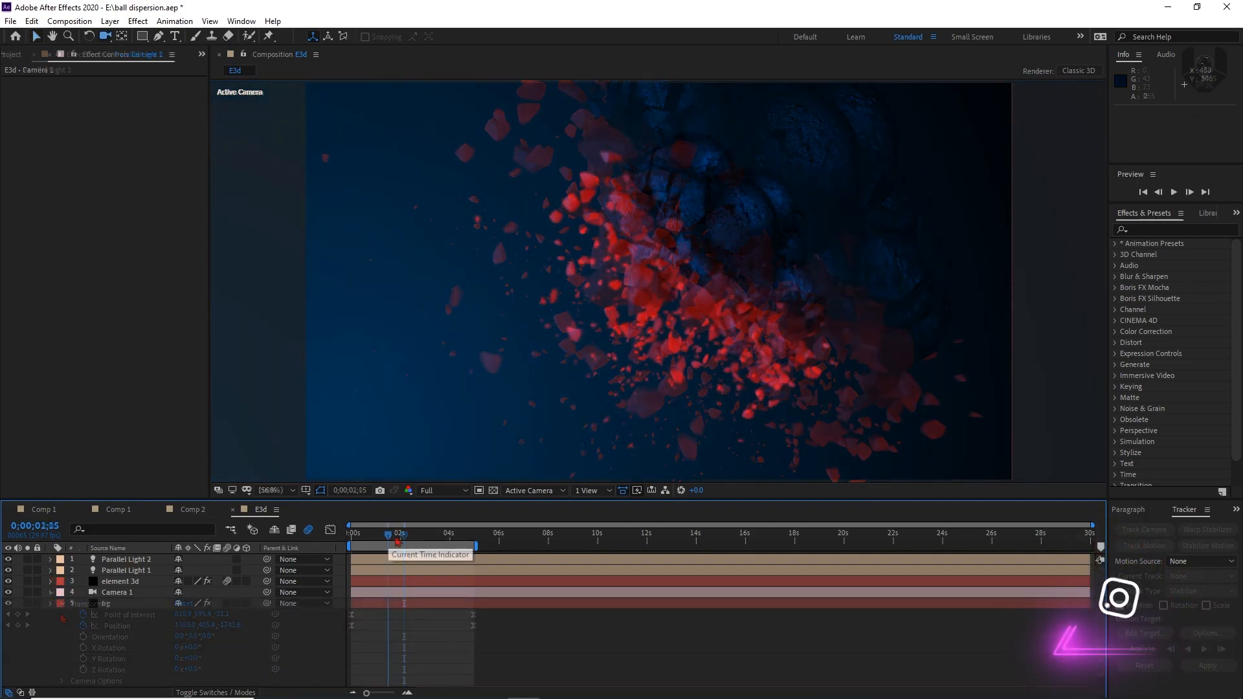
pyautogui.click(405, 539)
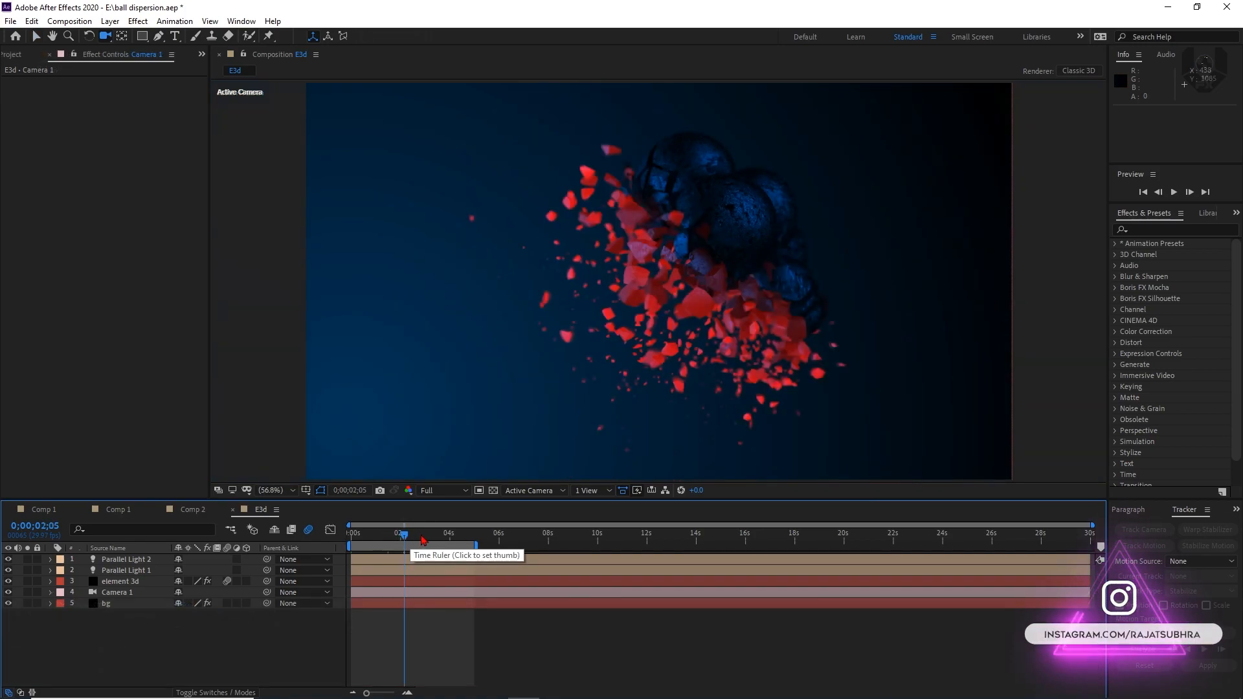
pyautogui.click(434, 538)
pyautogui.click(406, 539)
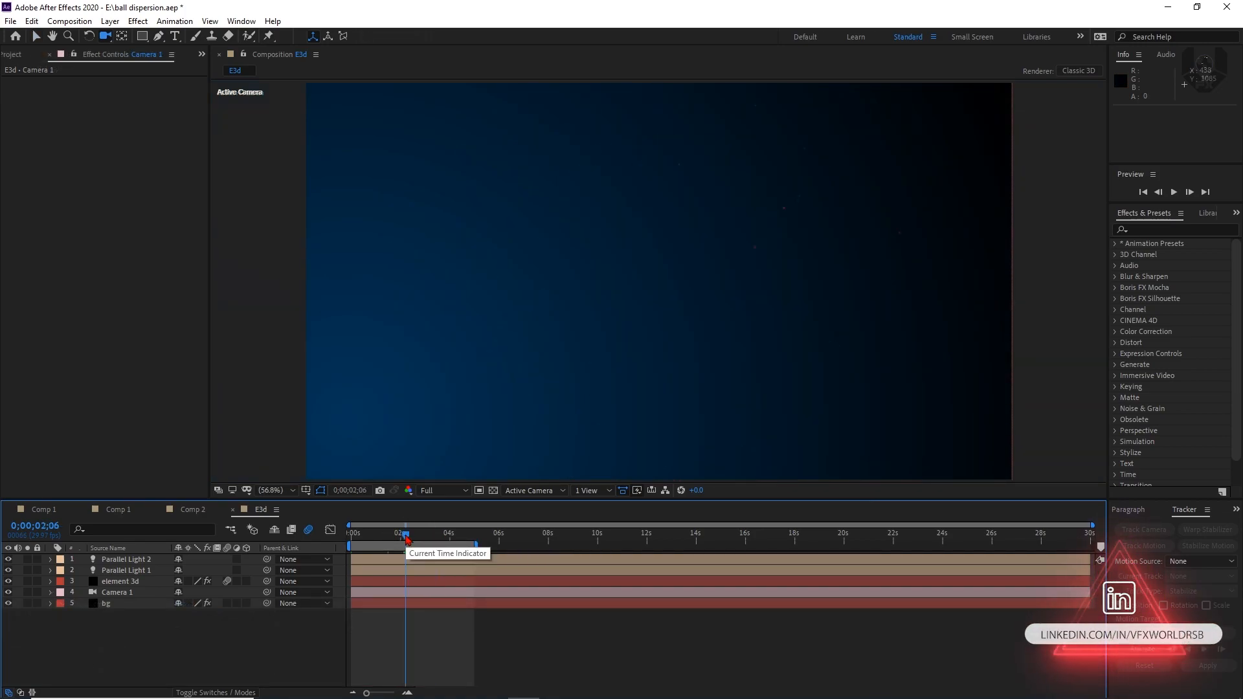
pyautogui.moveTo(406, 540)
pyautogui.mouseDown()
pyautogui.moveTo(384, 539)
pyautogui.moveTo(410, 535)
pyautogui.mouseUp()
# Examine the Animation Engine settings and the cube-covered sphere's animation in the finished Comp 1 example, and open the other Comp 1
pyautogui.click(112, 511)
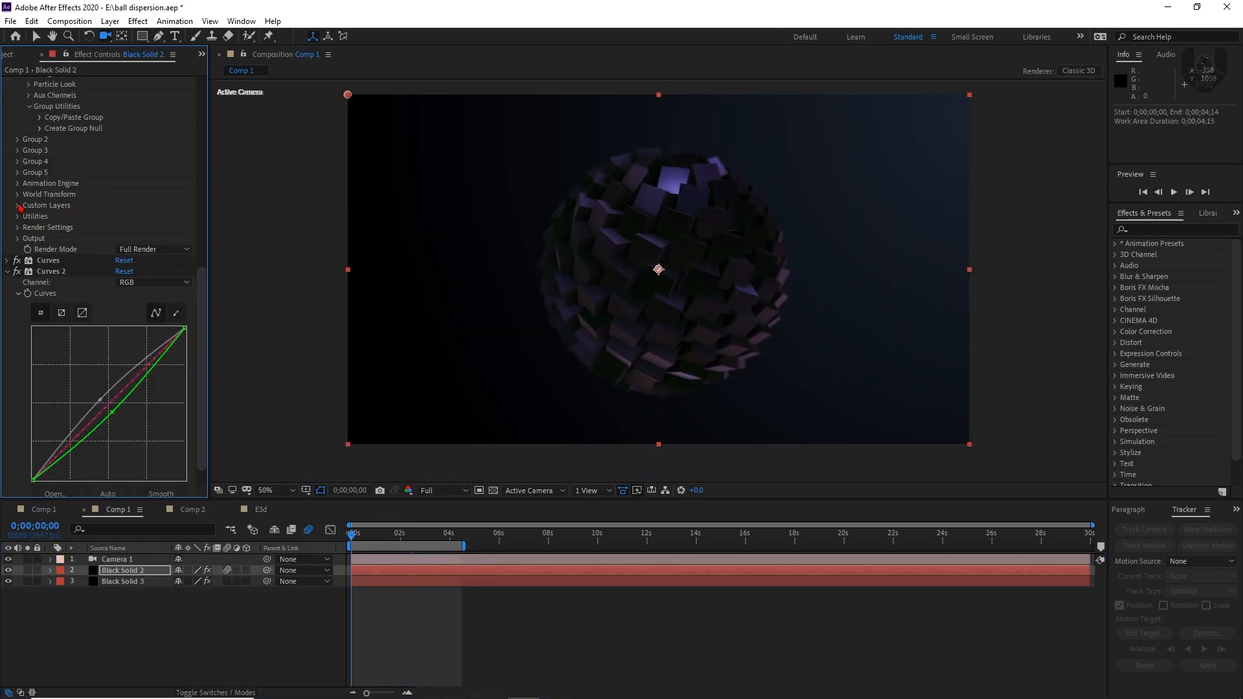
pyautogui.click(19, 183)
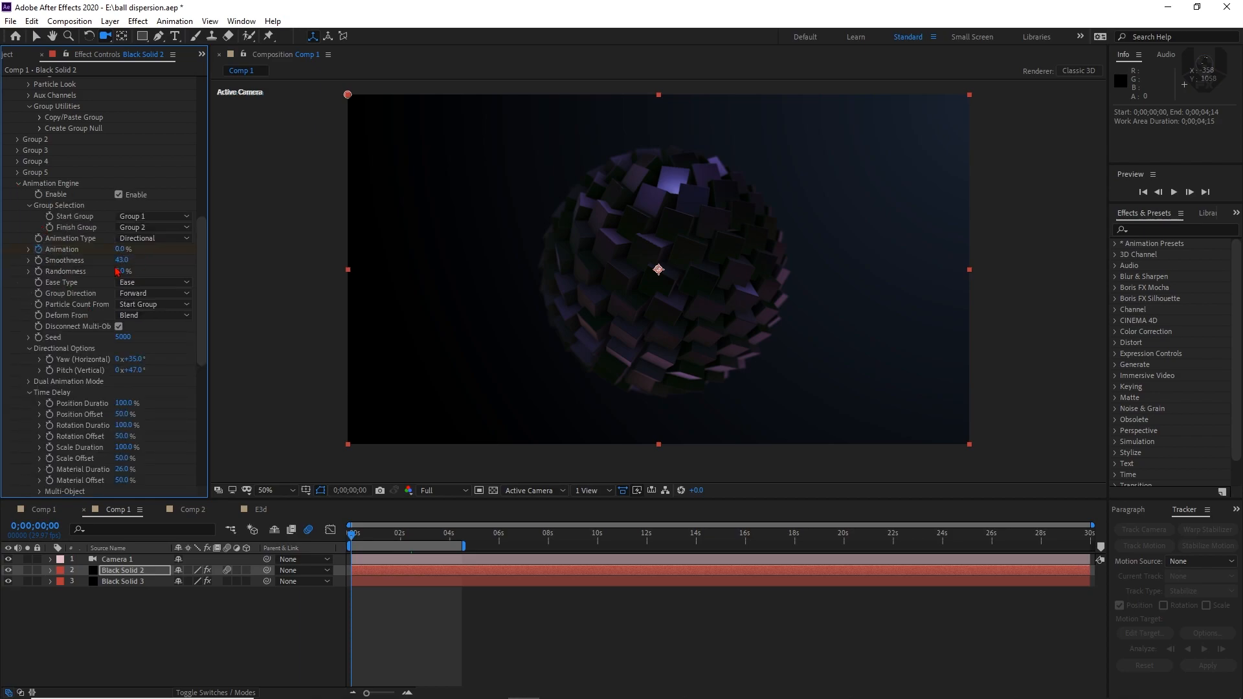
pyautogui.moveTo(356, 540); pyautogui.dragTo(423, 547)
pyautogui.click(41, 516)
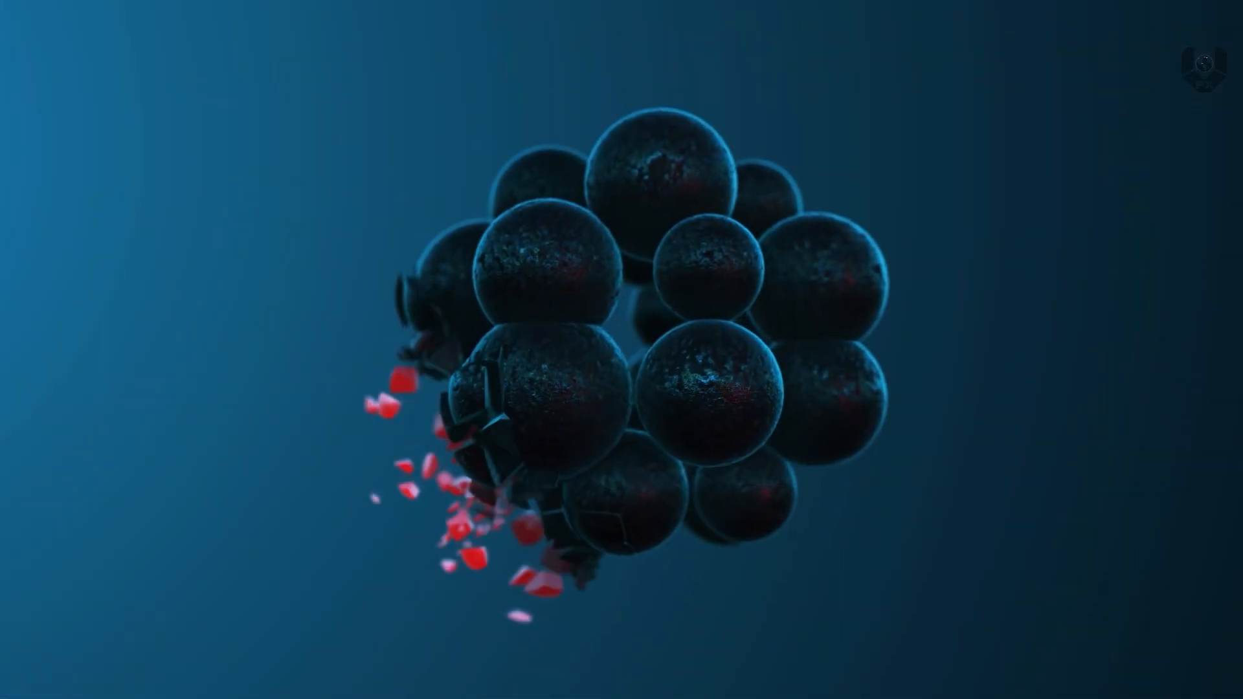